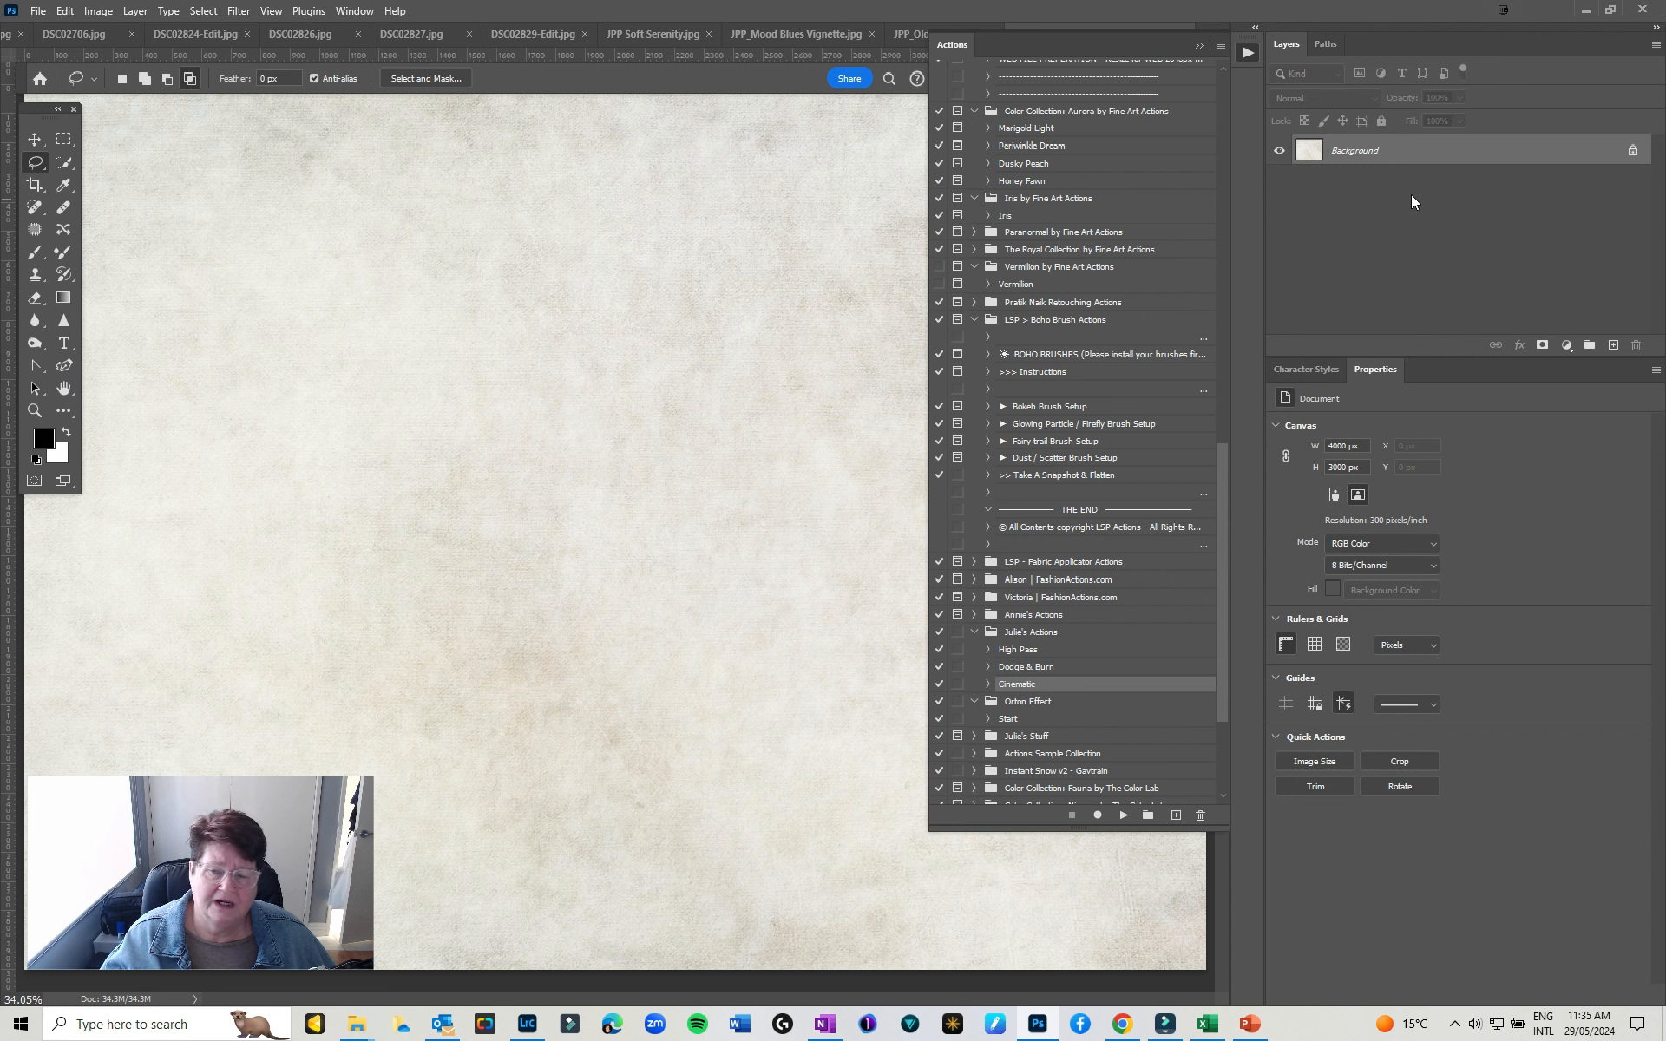
Show the Libraries panel in the workspace
click(352, 12)
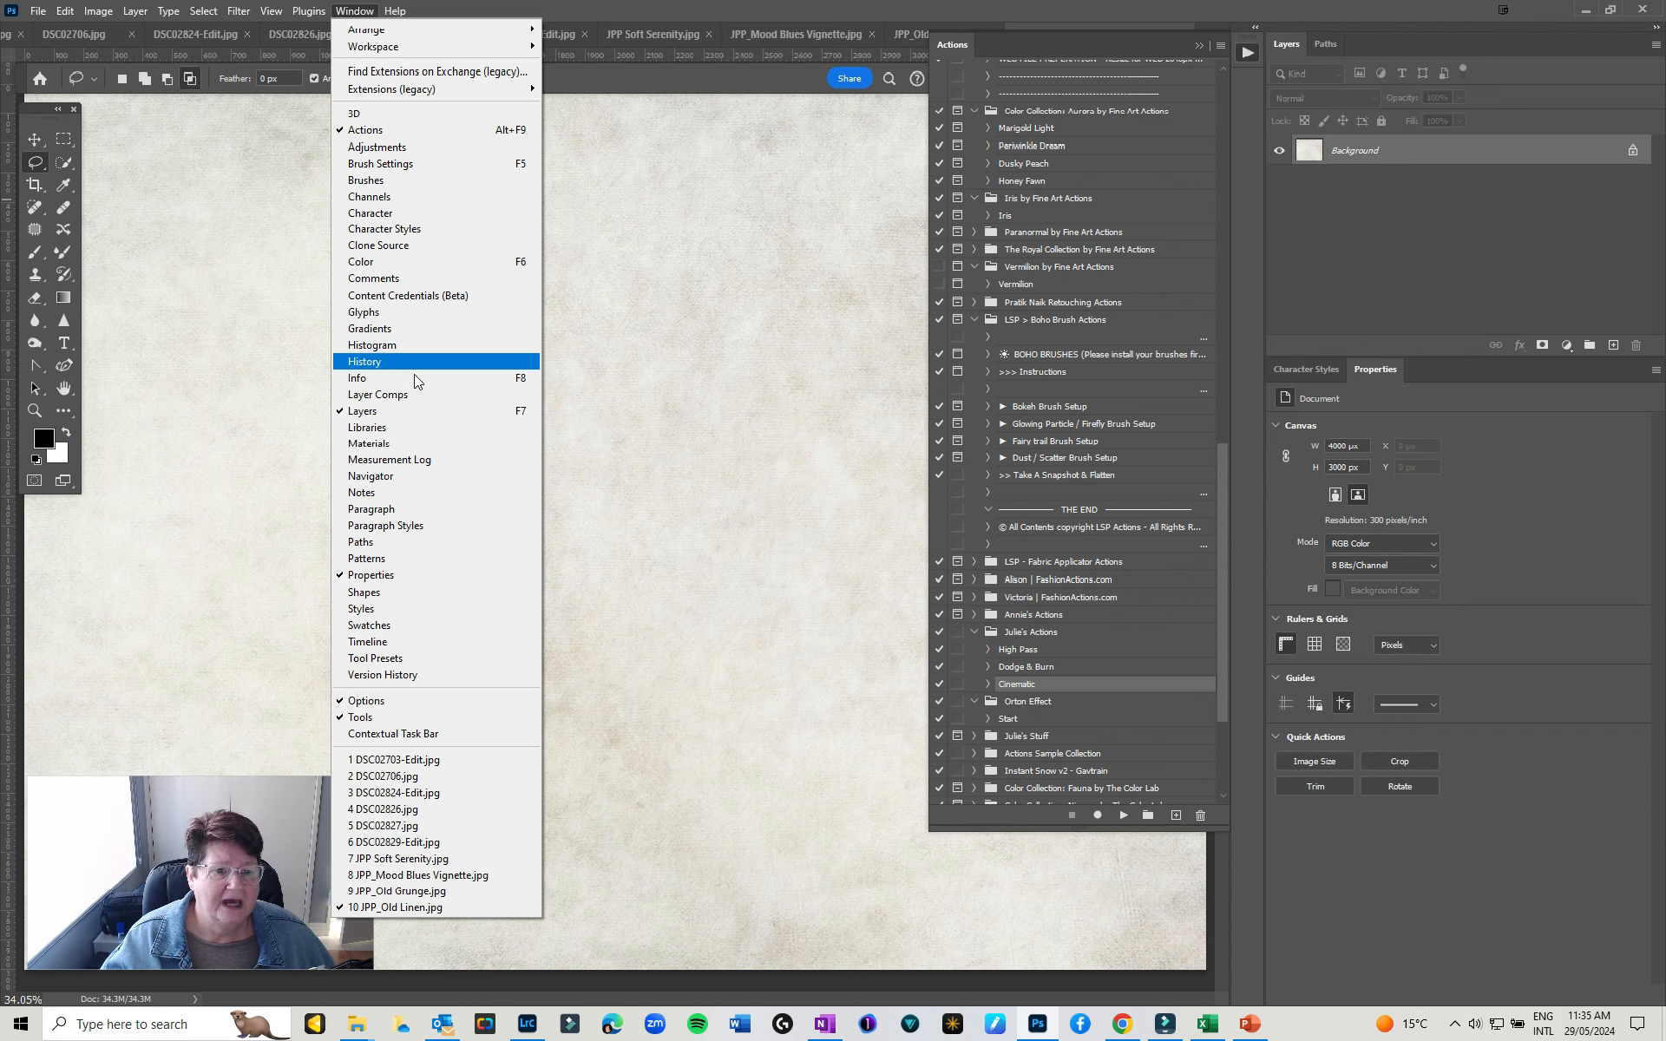
click(396, 429)
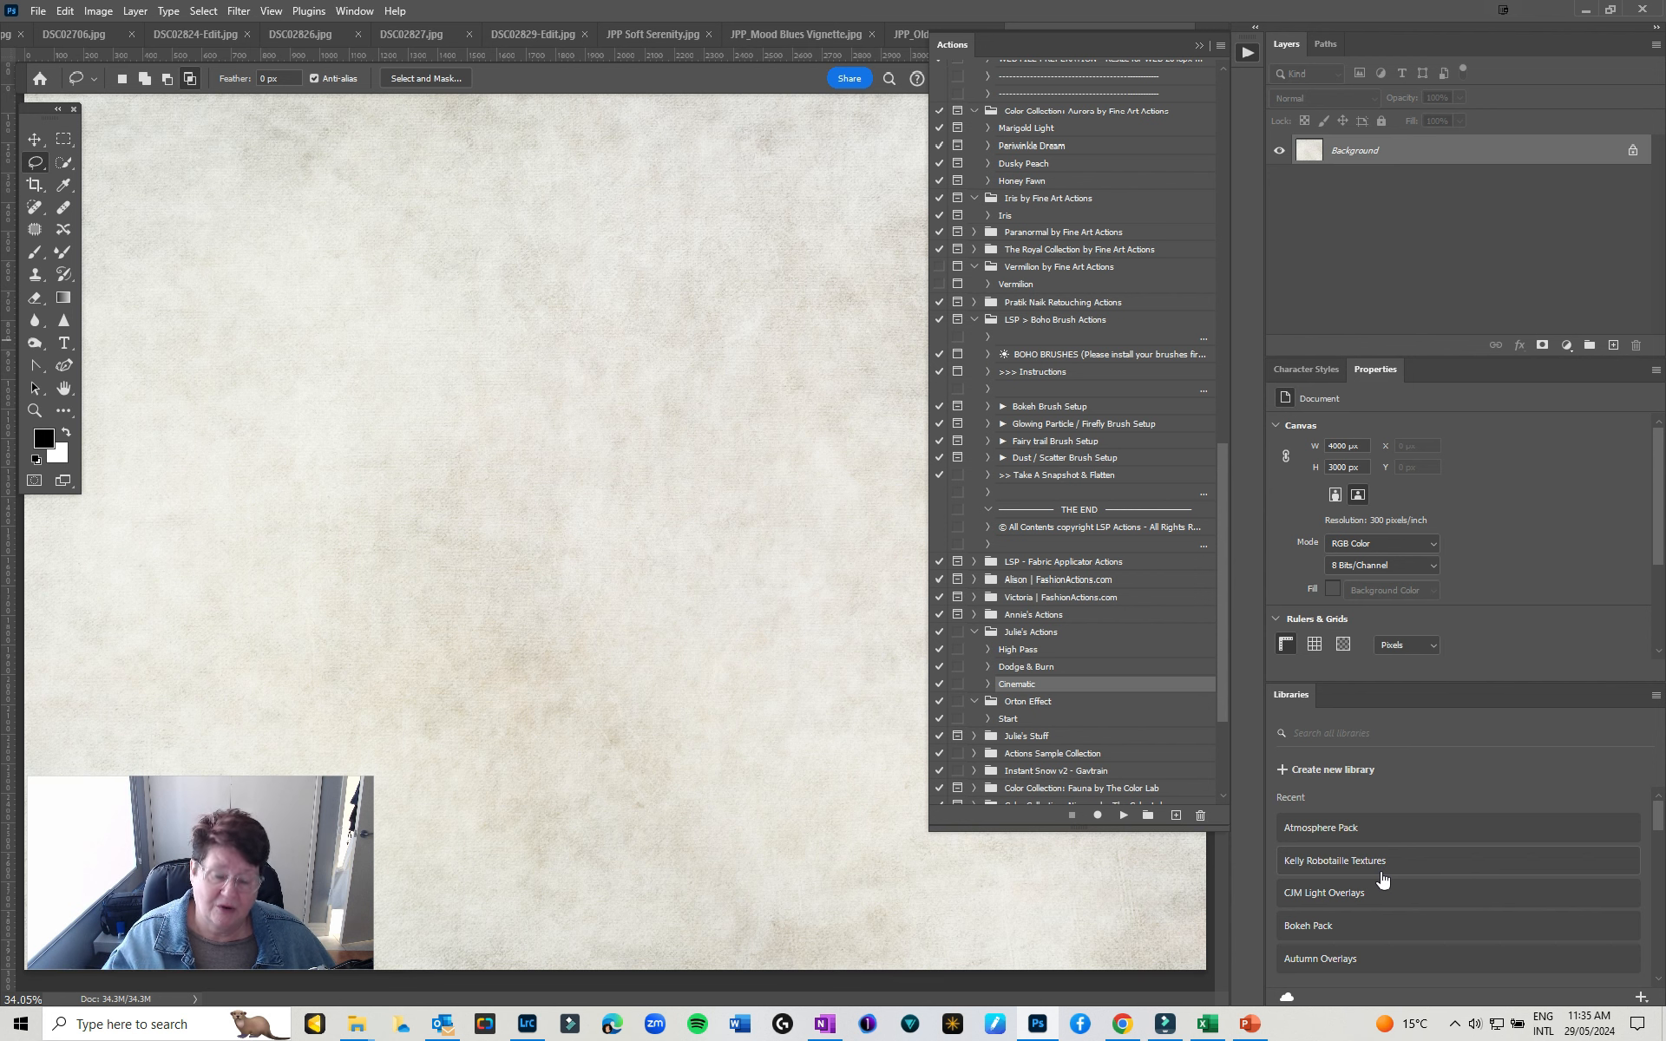
Look through the contents of the Atmosphere Pack library and the list of all available libraries
click(1381, 824)
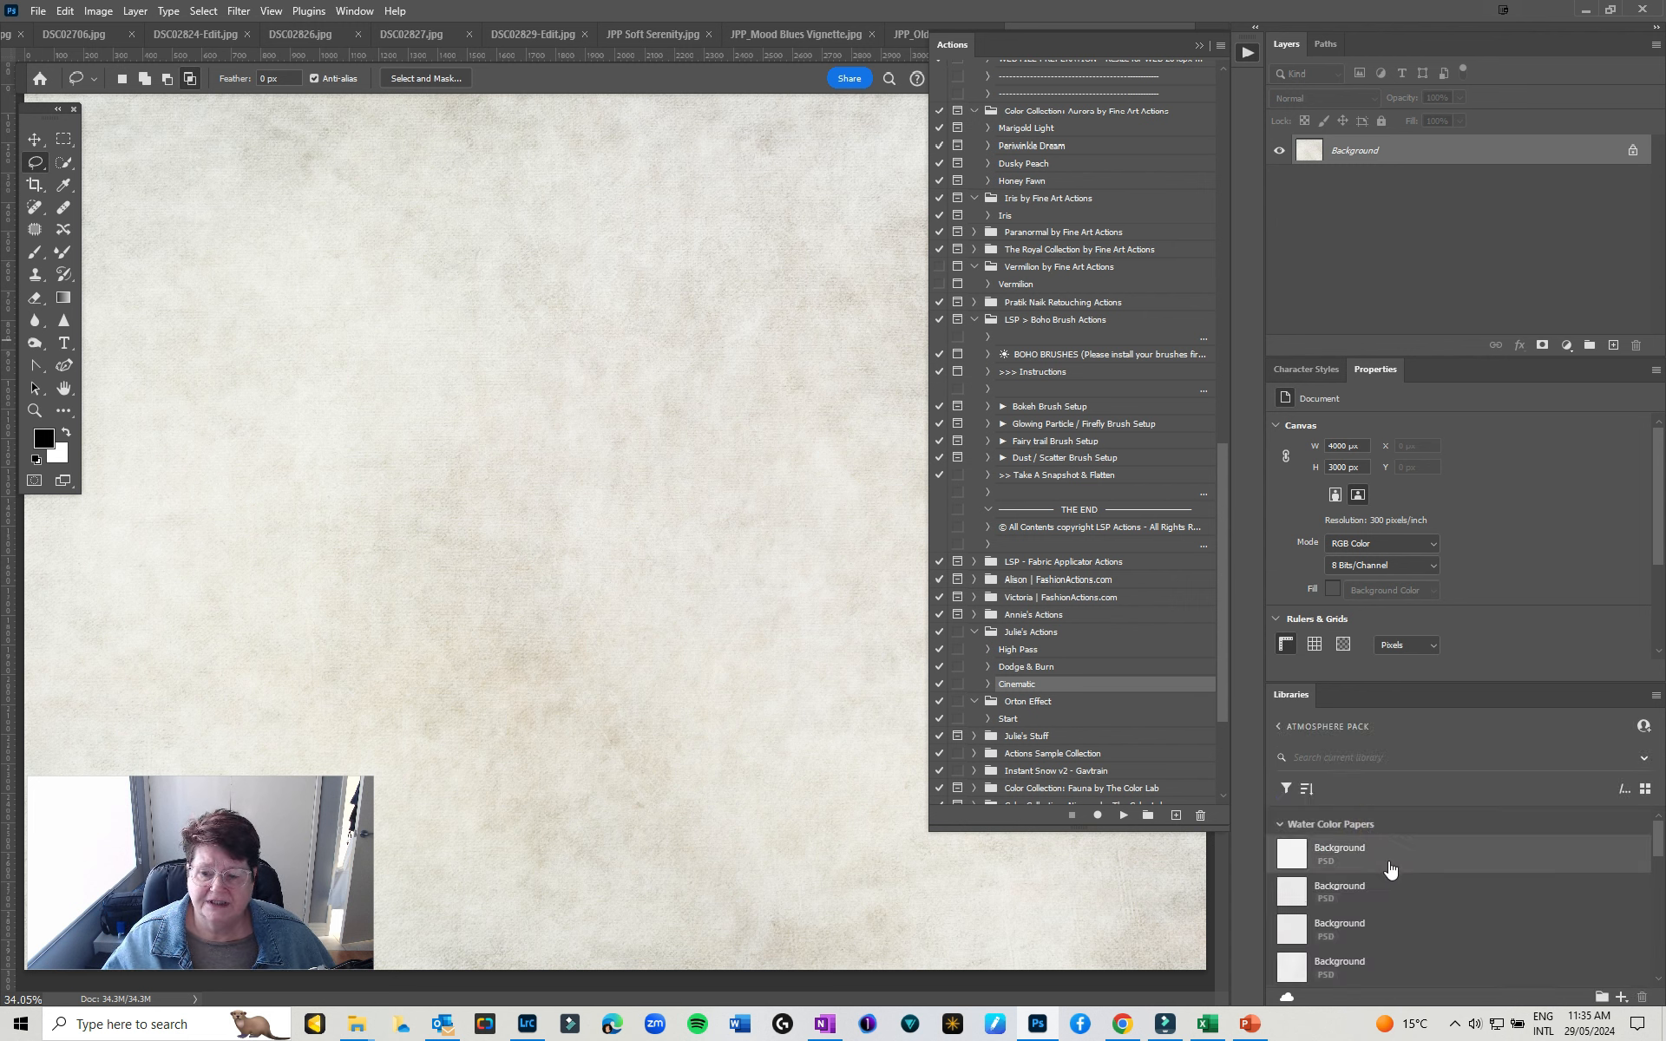
scroll(1388, 867, down, 5)
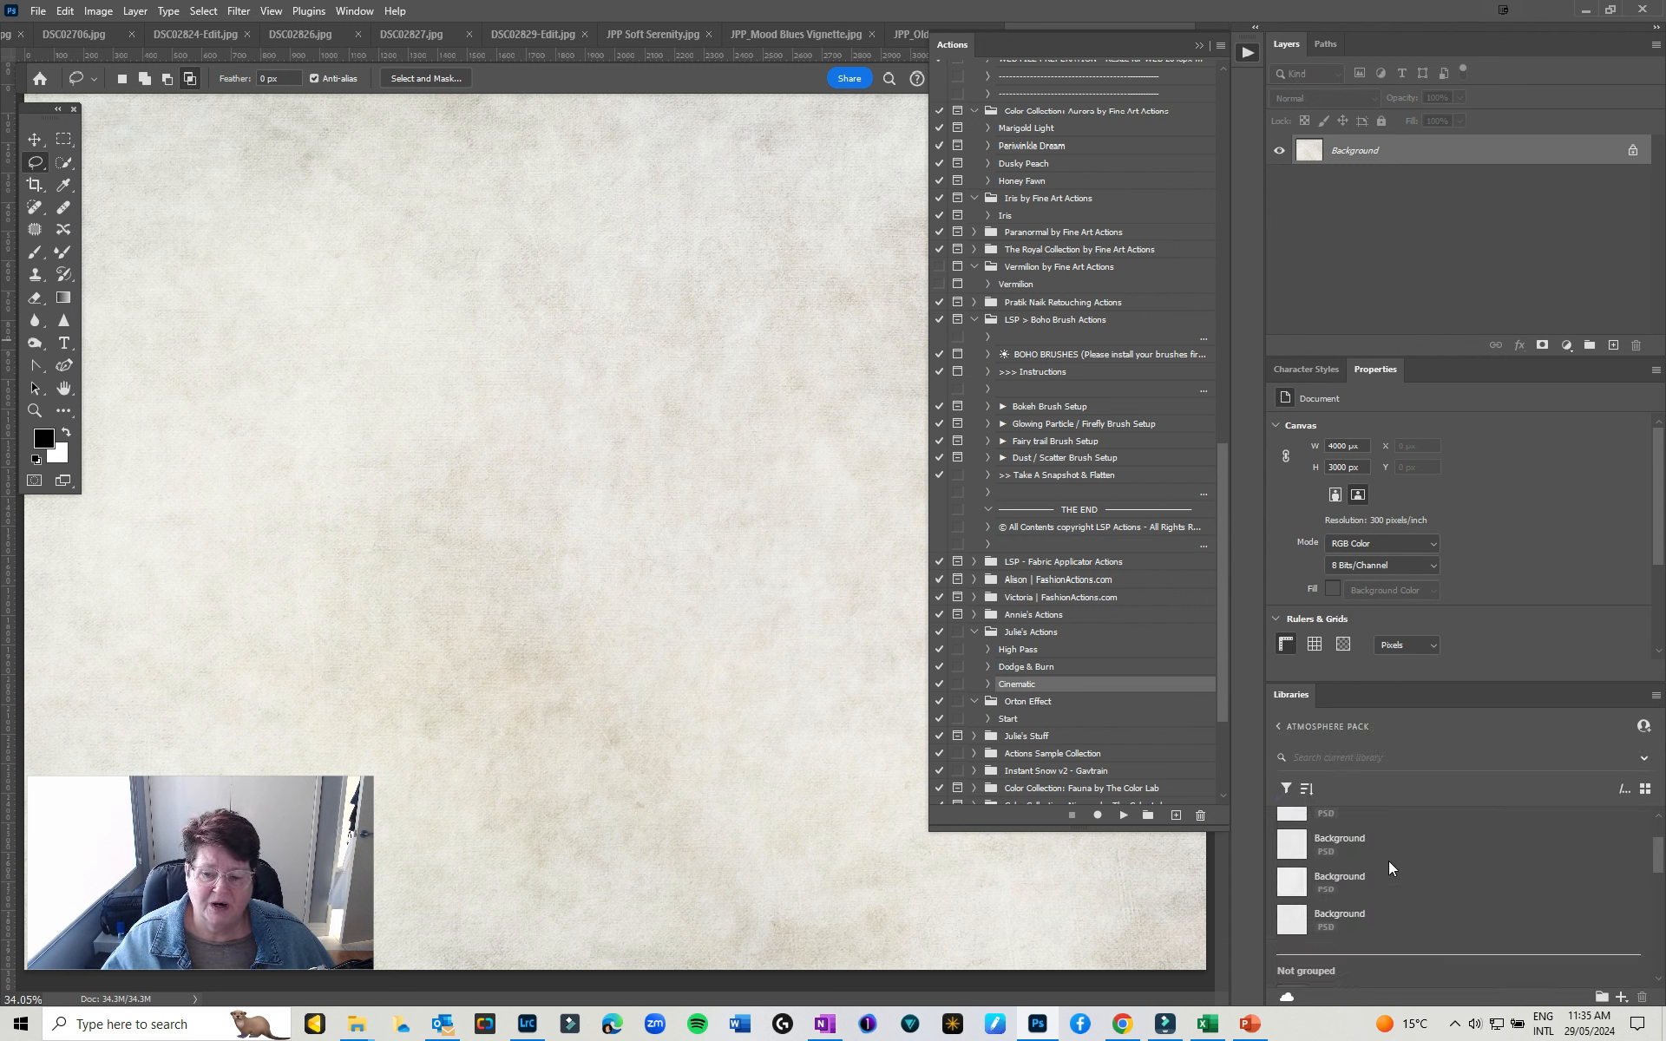
click(1276, 726)
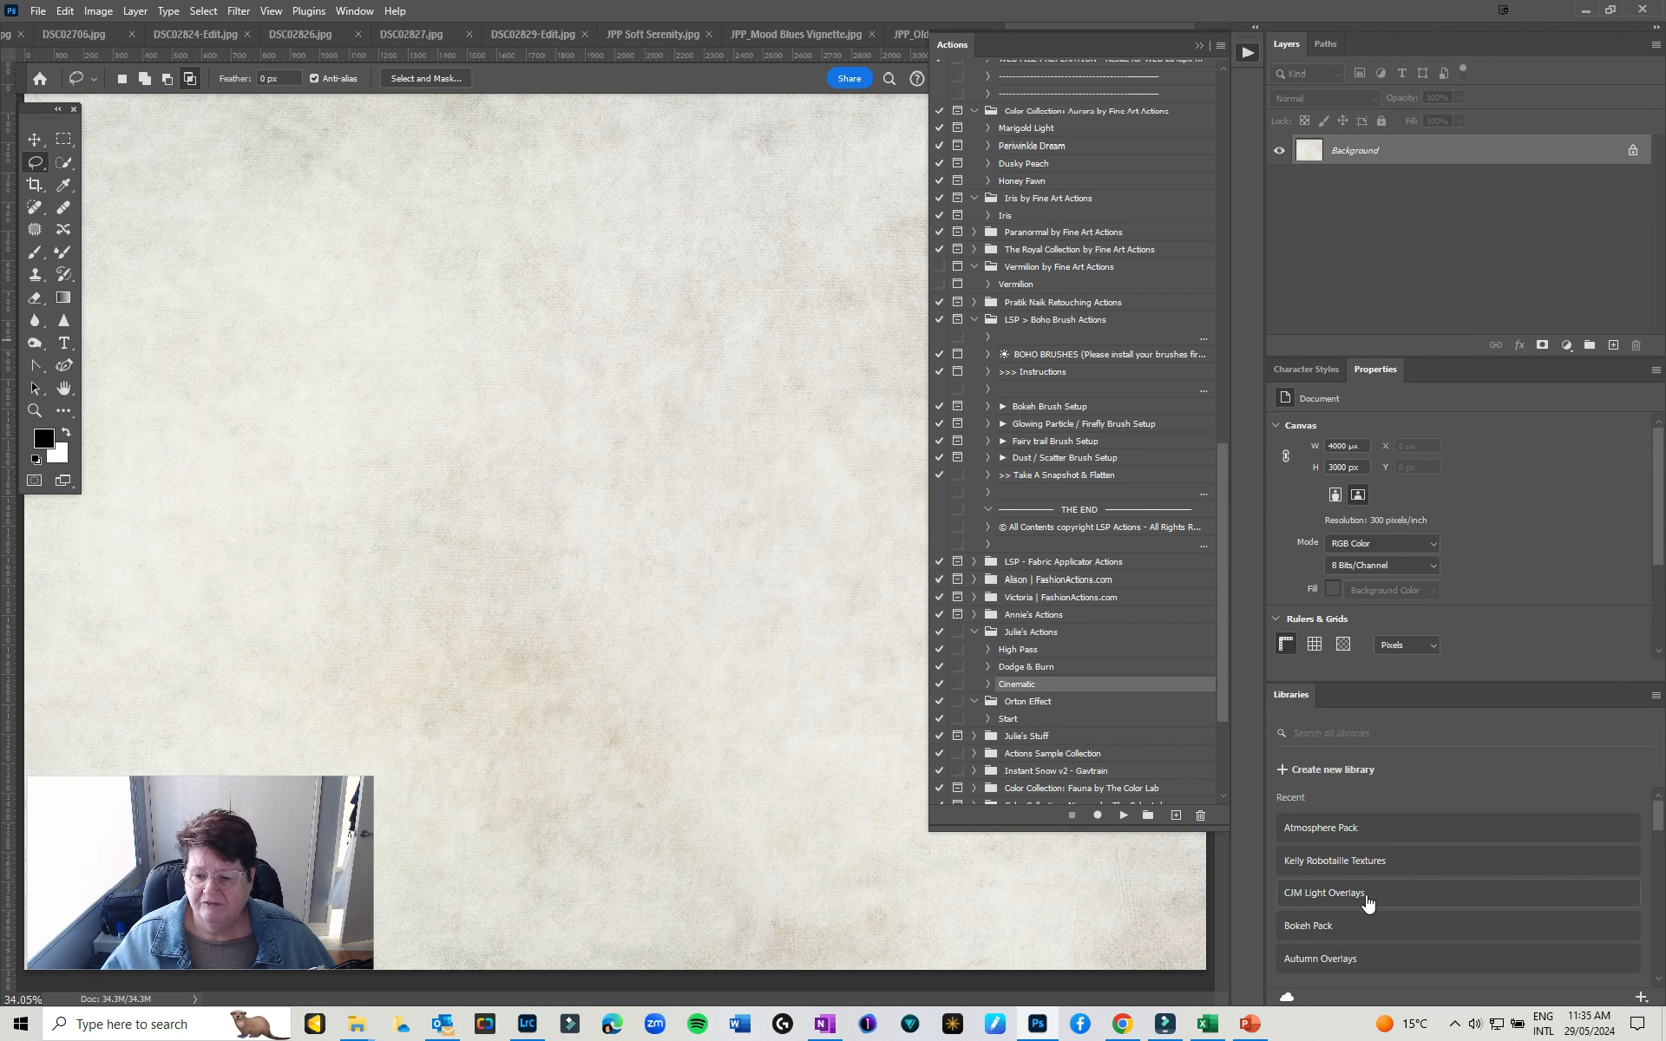
scroll(1366, 902, down, 3)
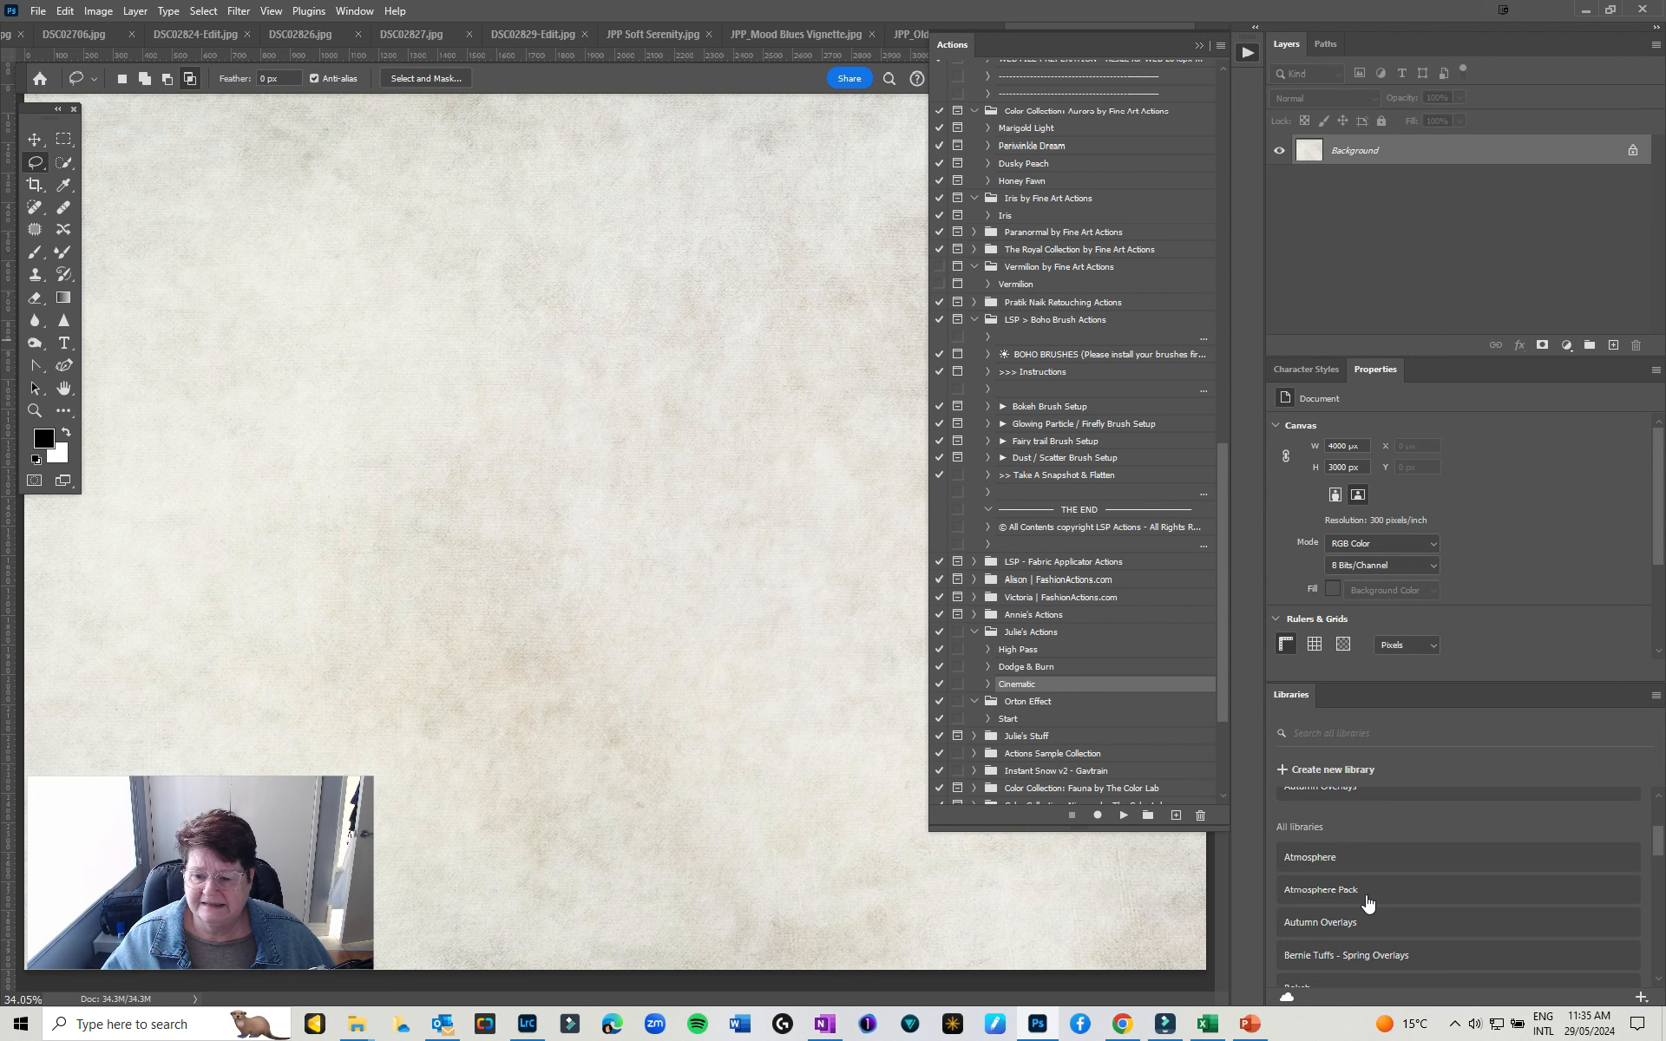
scroll(1366, 903, down, 2)
scroll(1366, 902, down, 2)
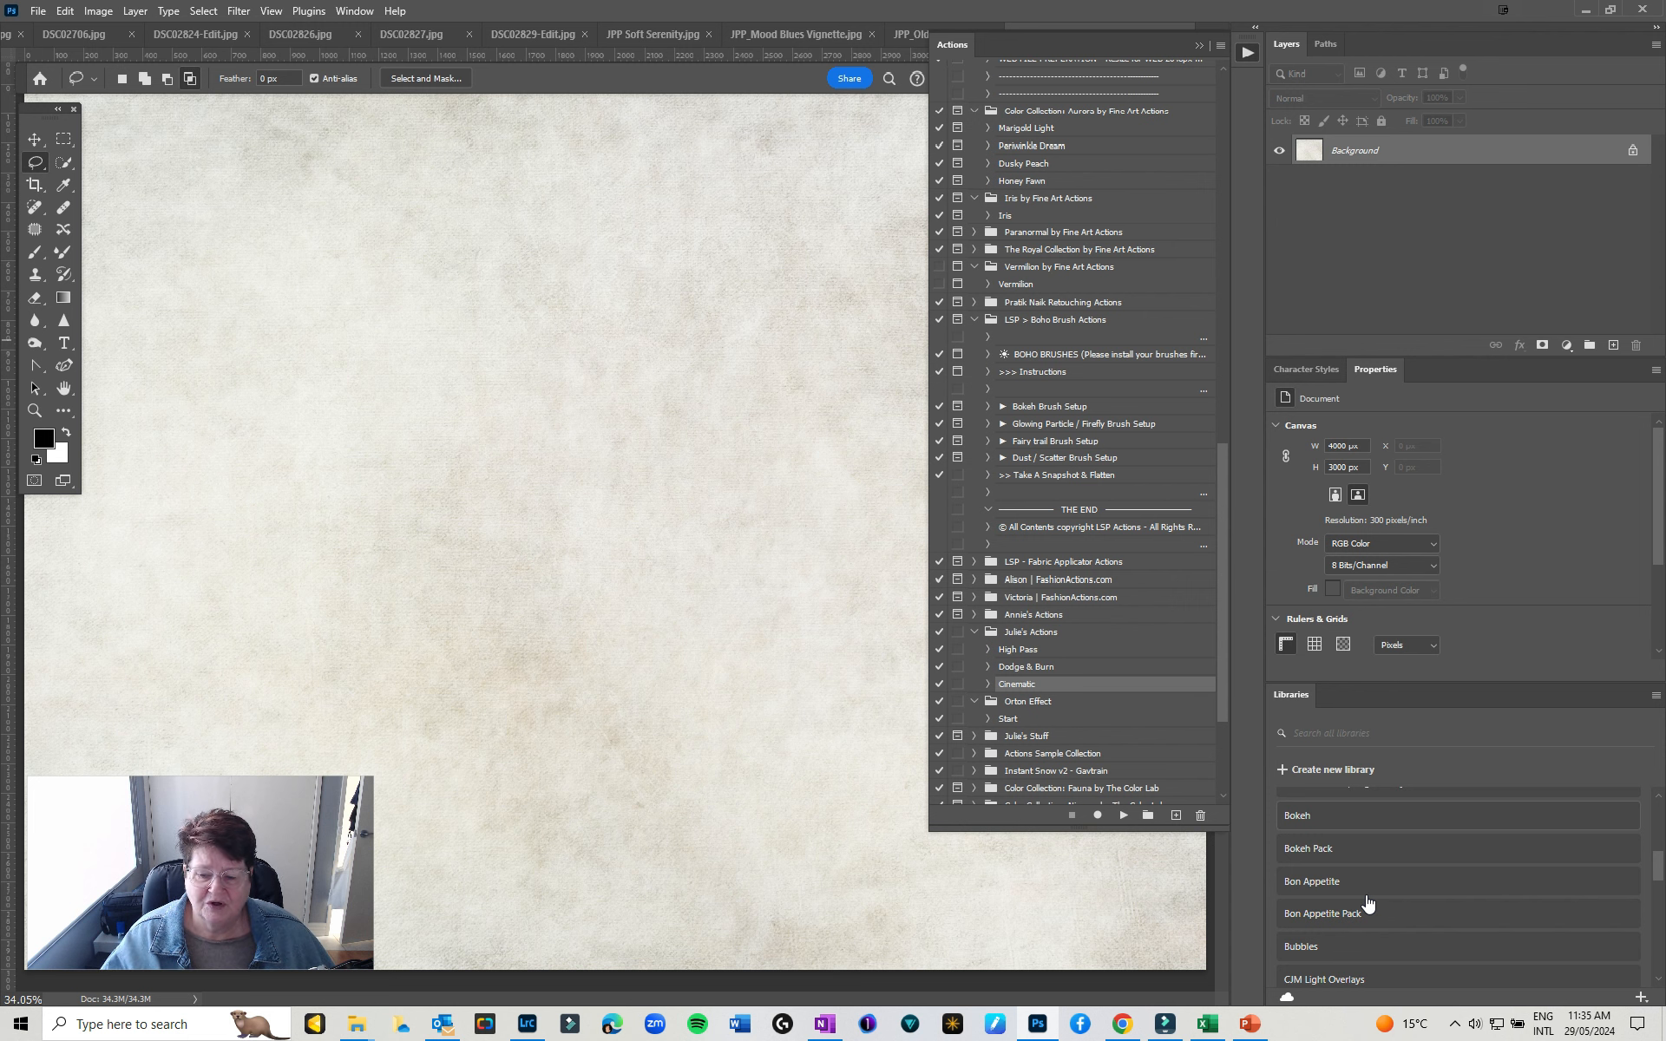
scroll(1366, 902, down, 2)
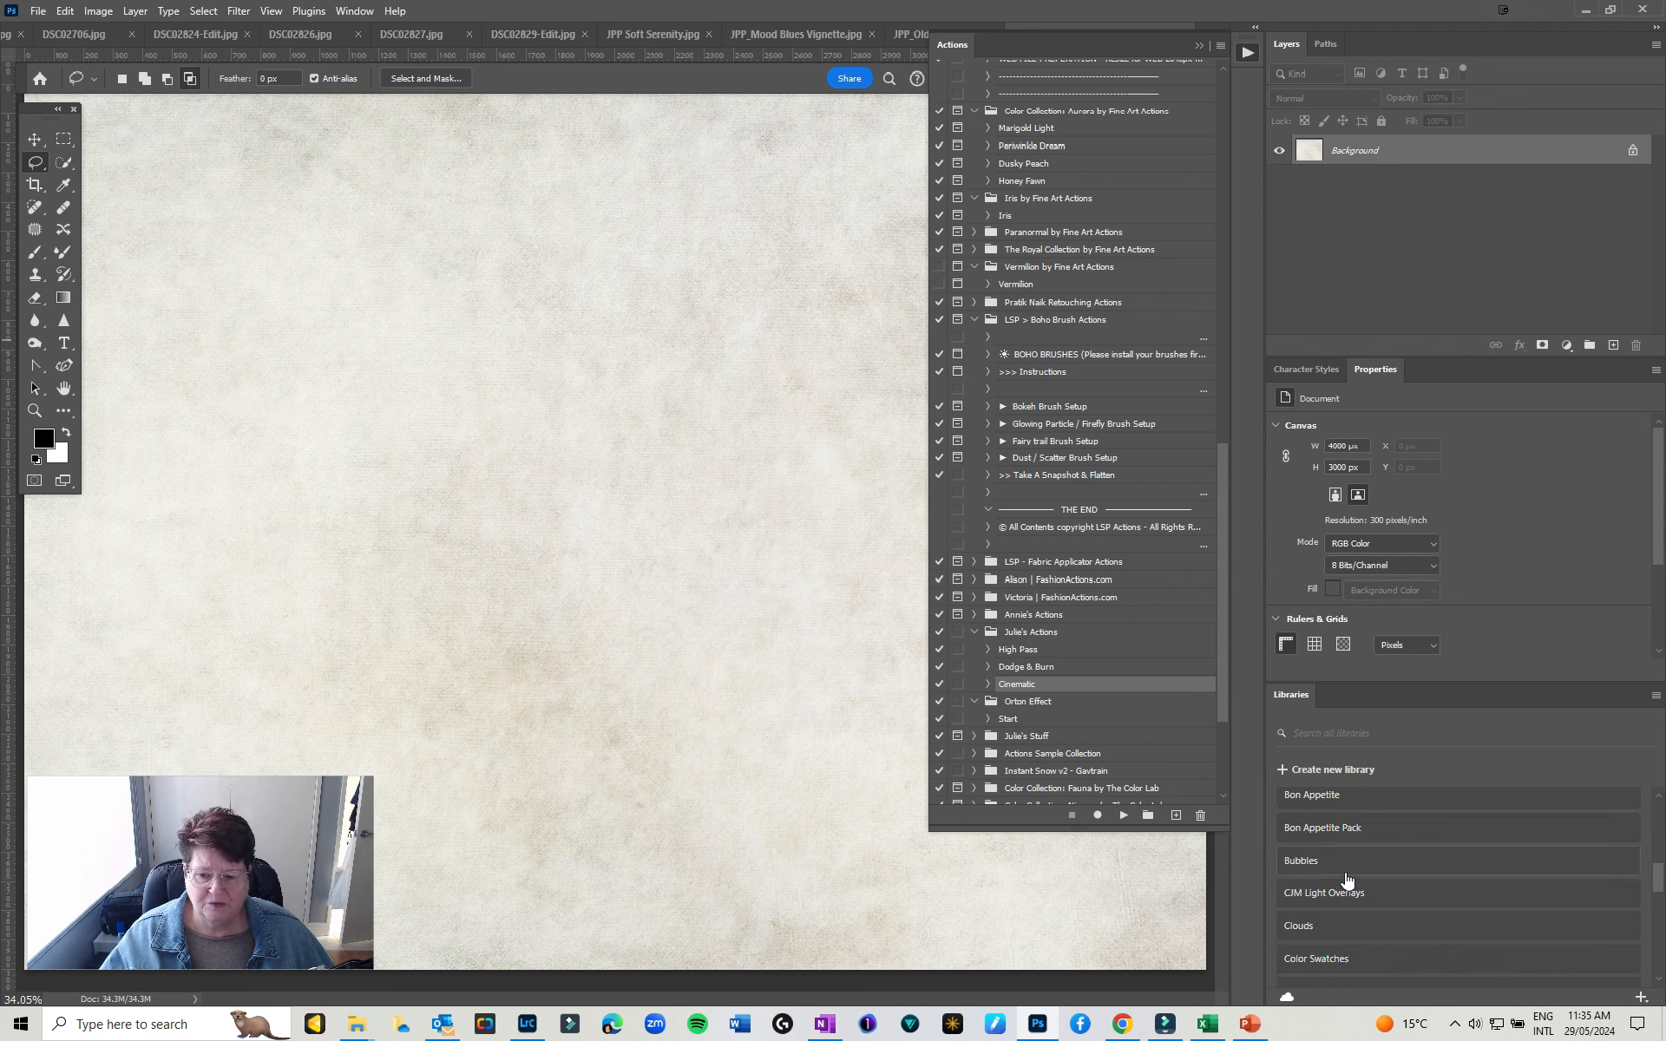
scroll(1353, 901, up, 6)
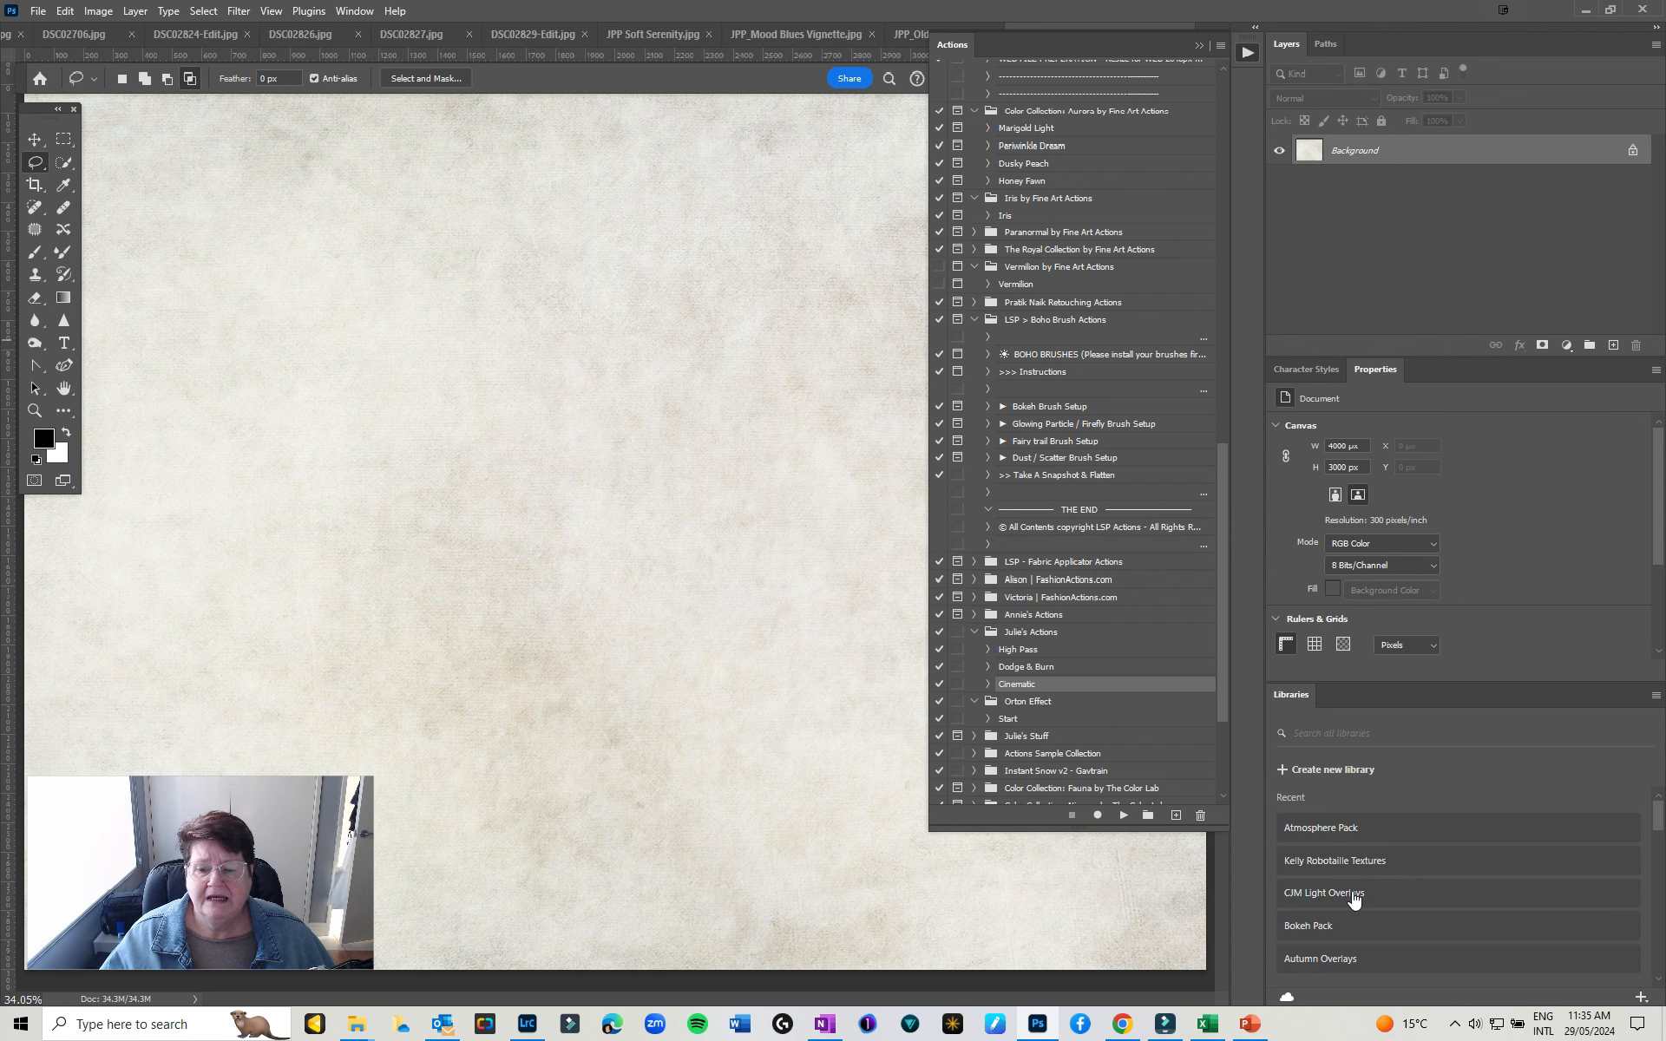
Collapse the Actions panel and create a new library named Portrait Bundle Overlays
click(1198, 46)
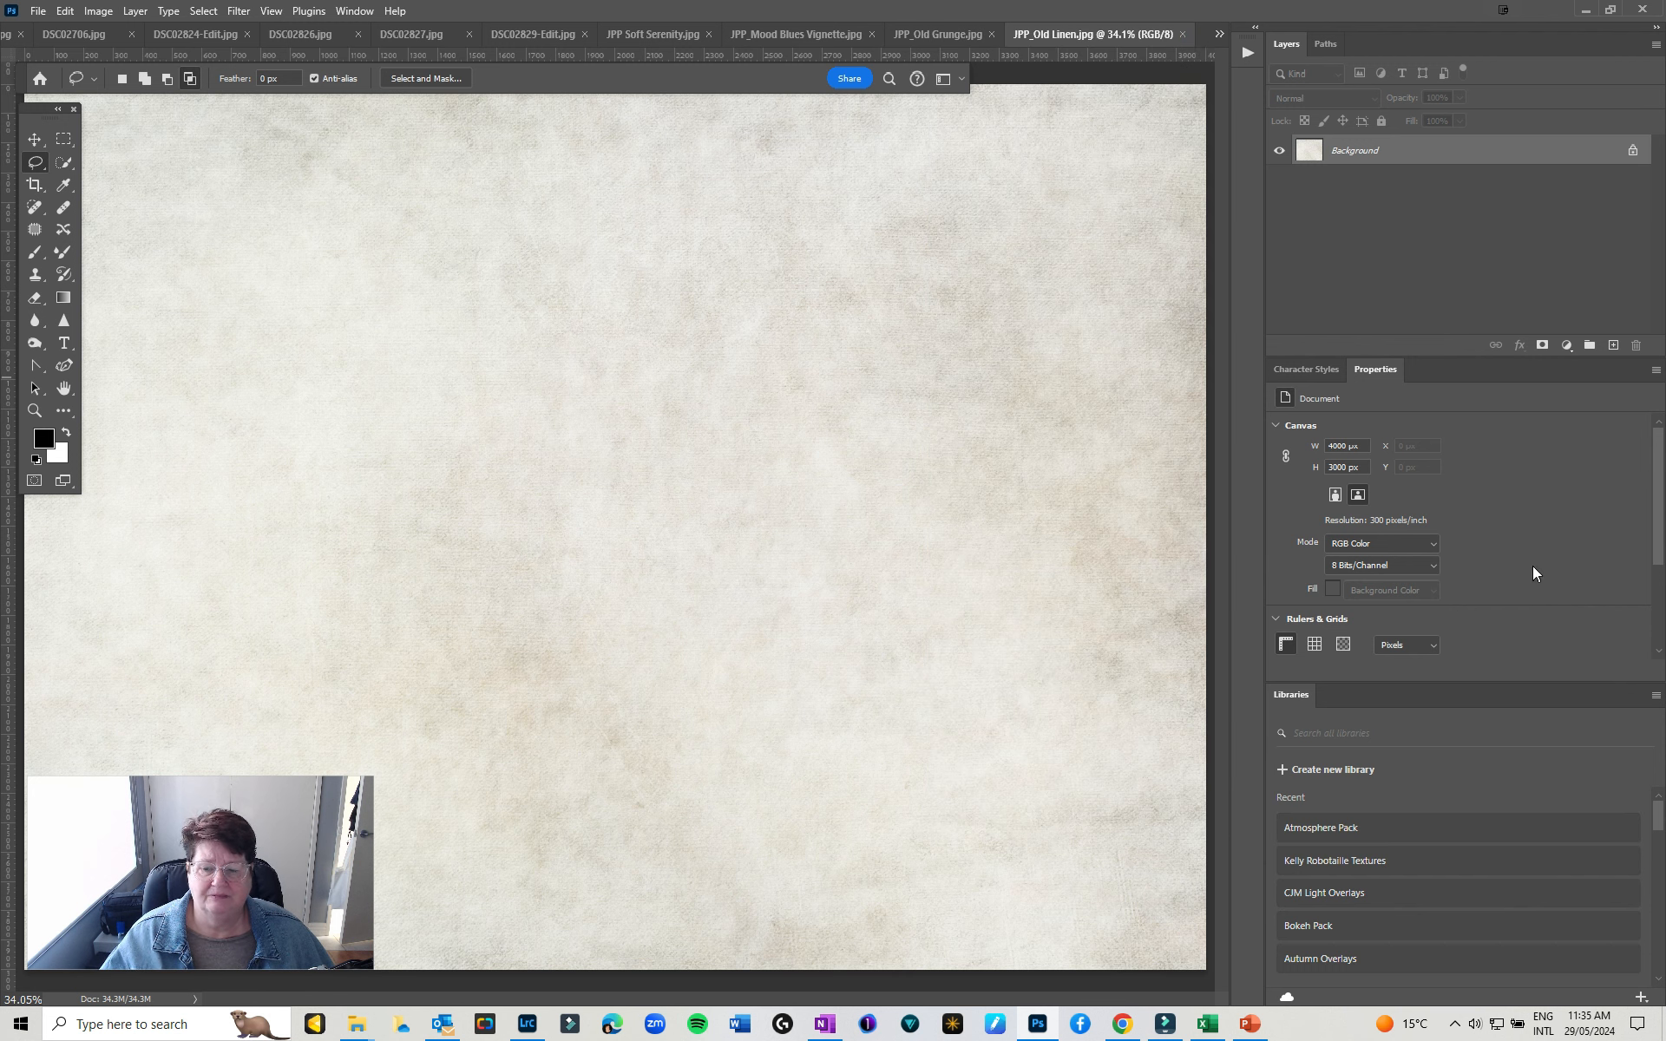
click(1306, 772)
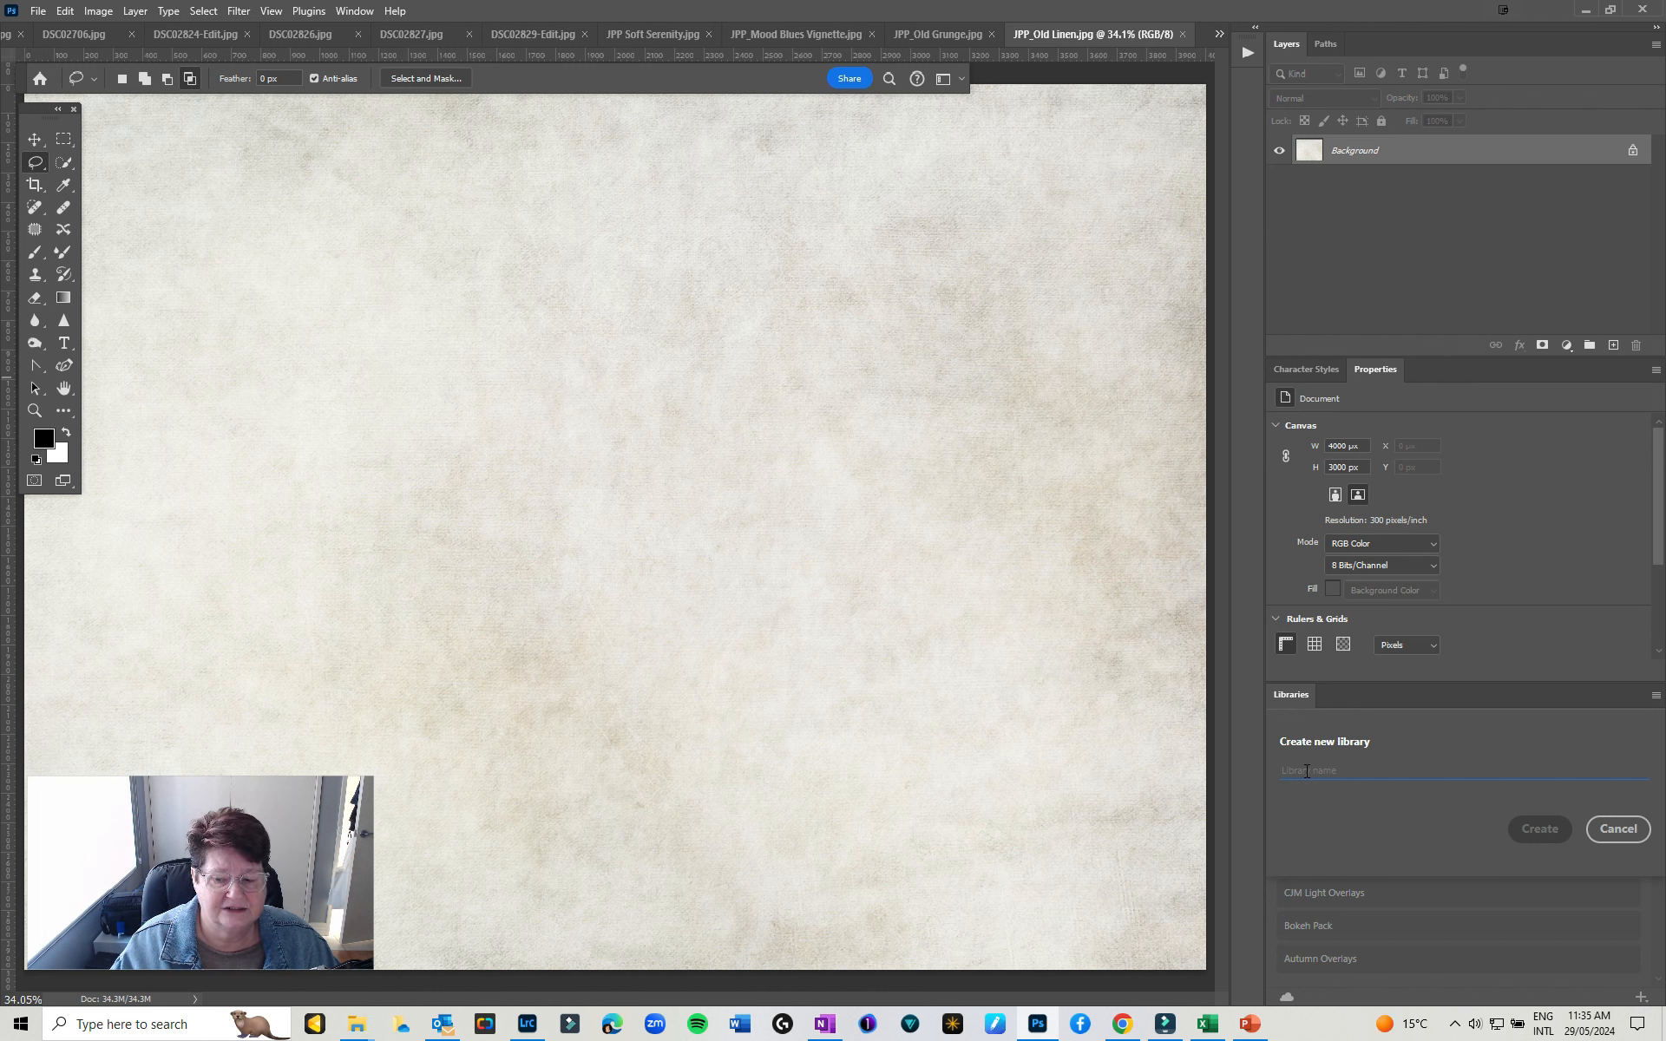
text(P)
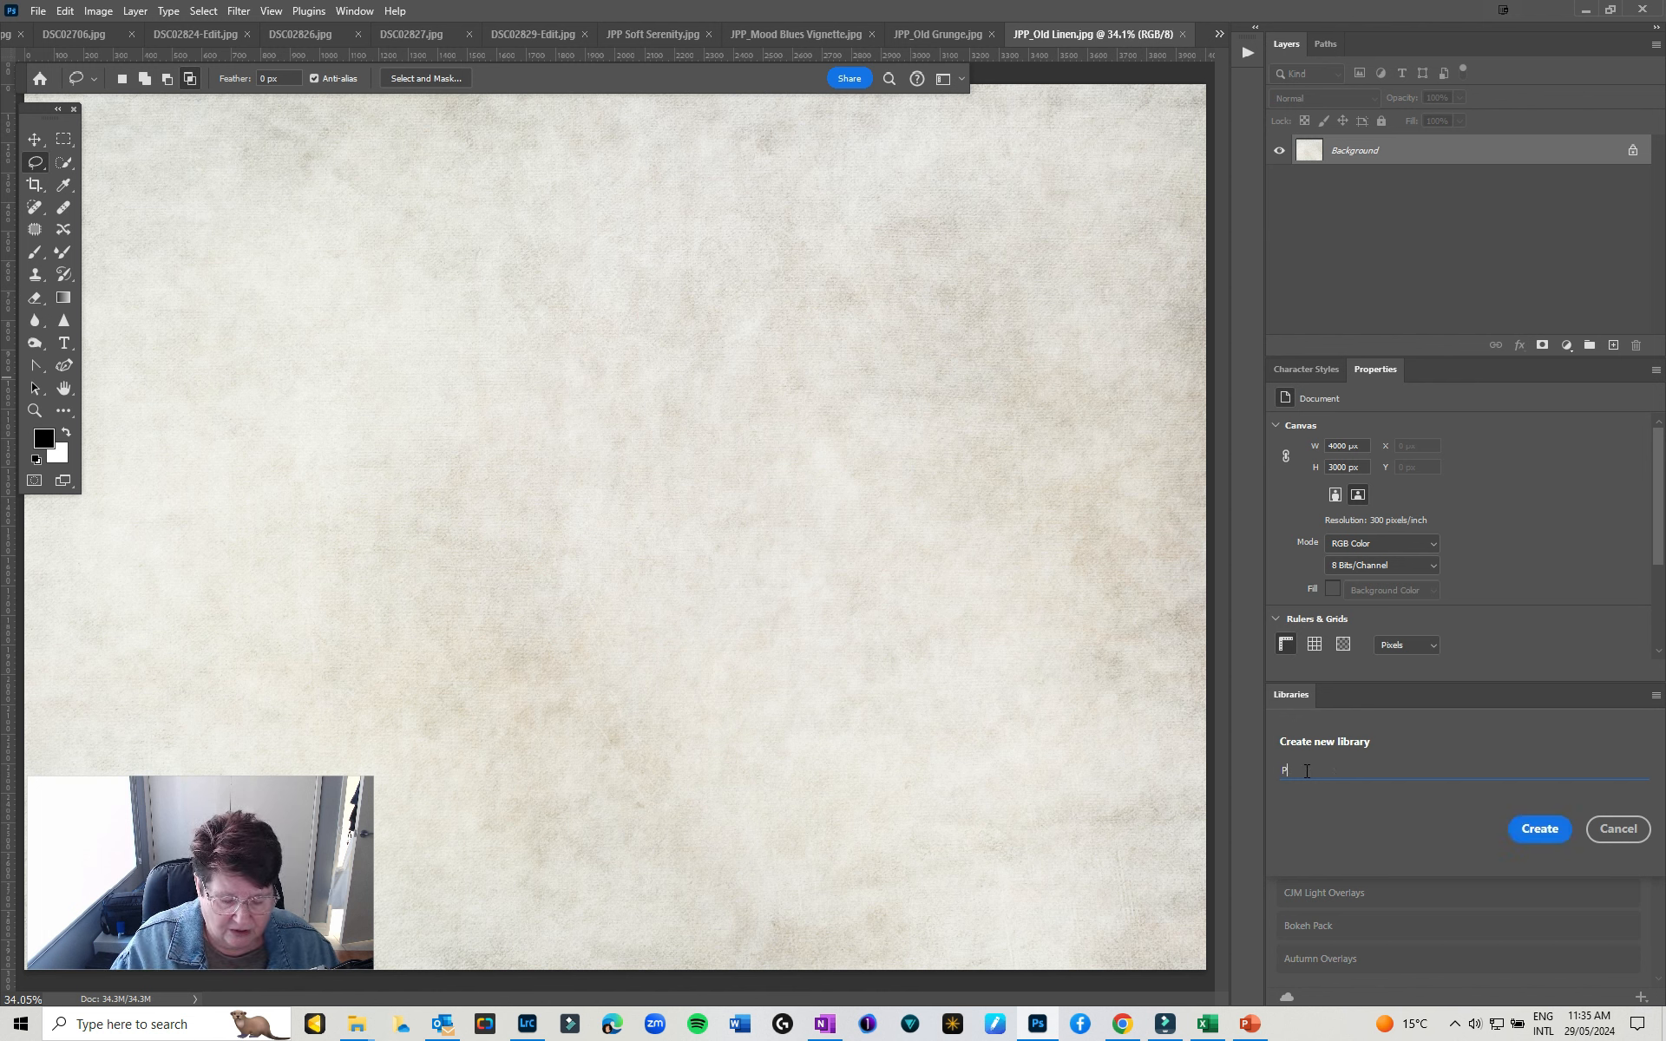
text(ortrait )
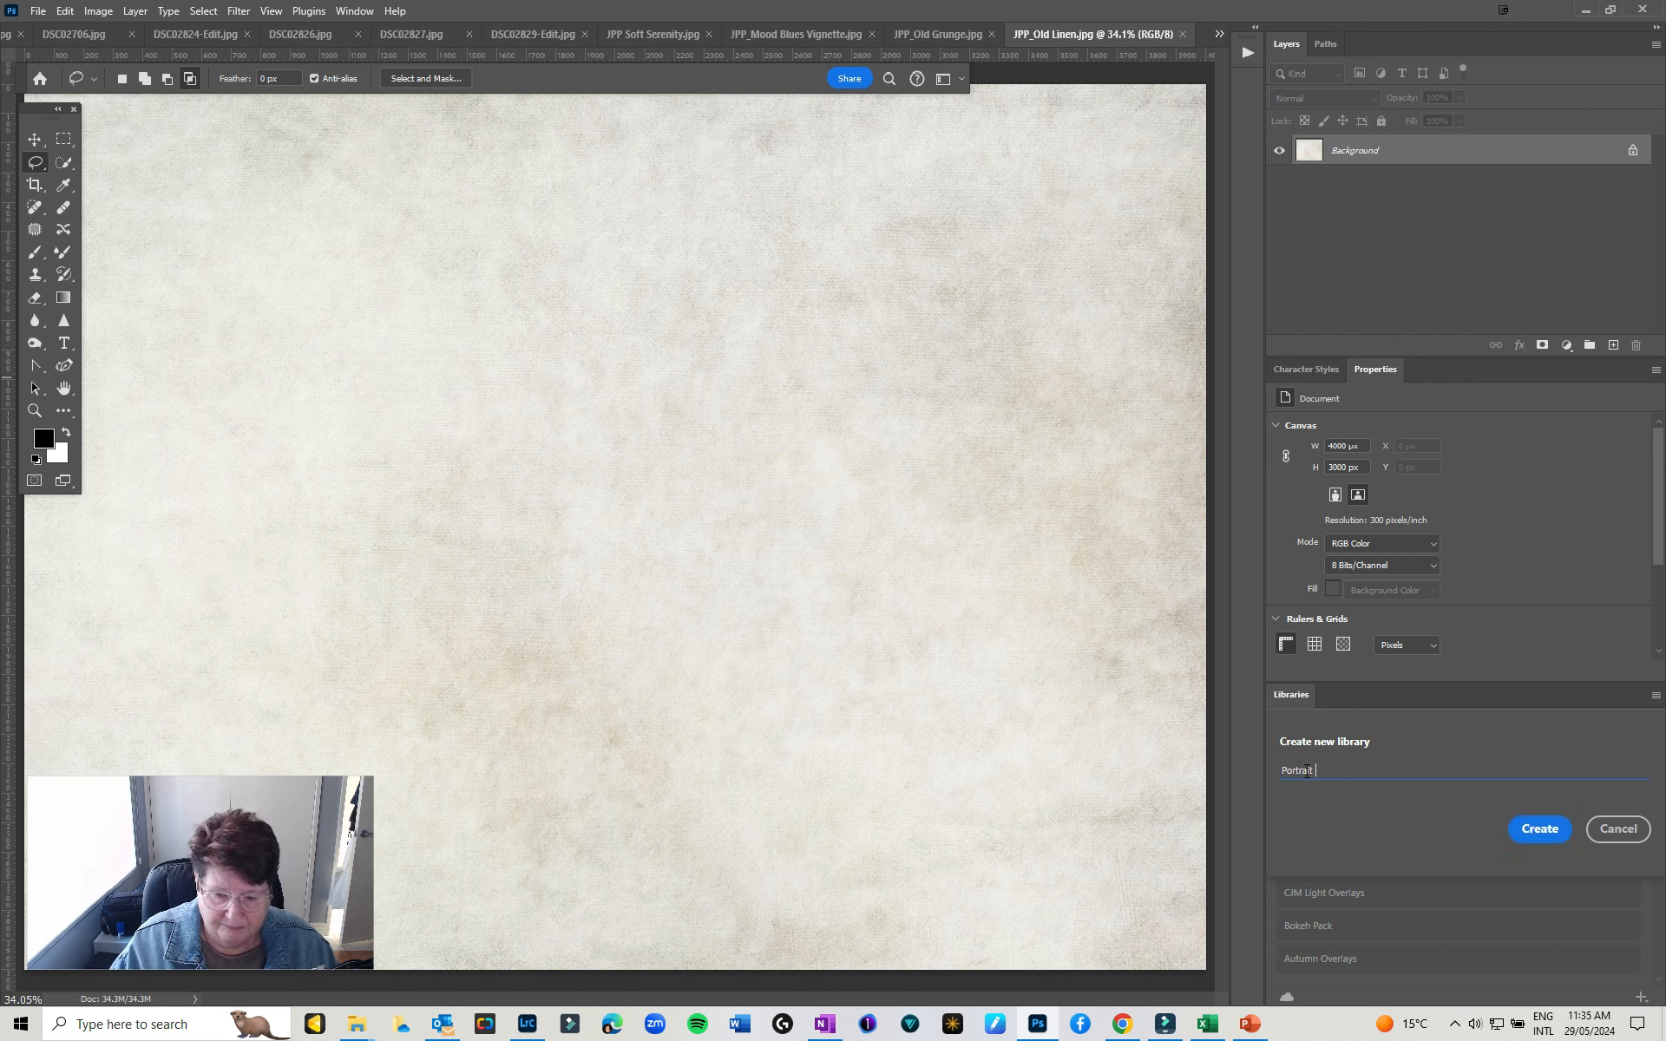
text(Bundle Overlayas)
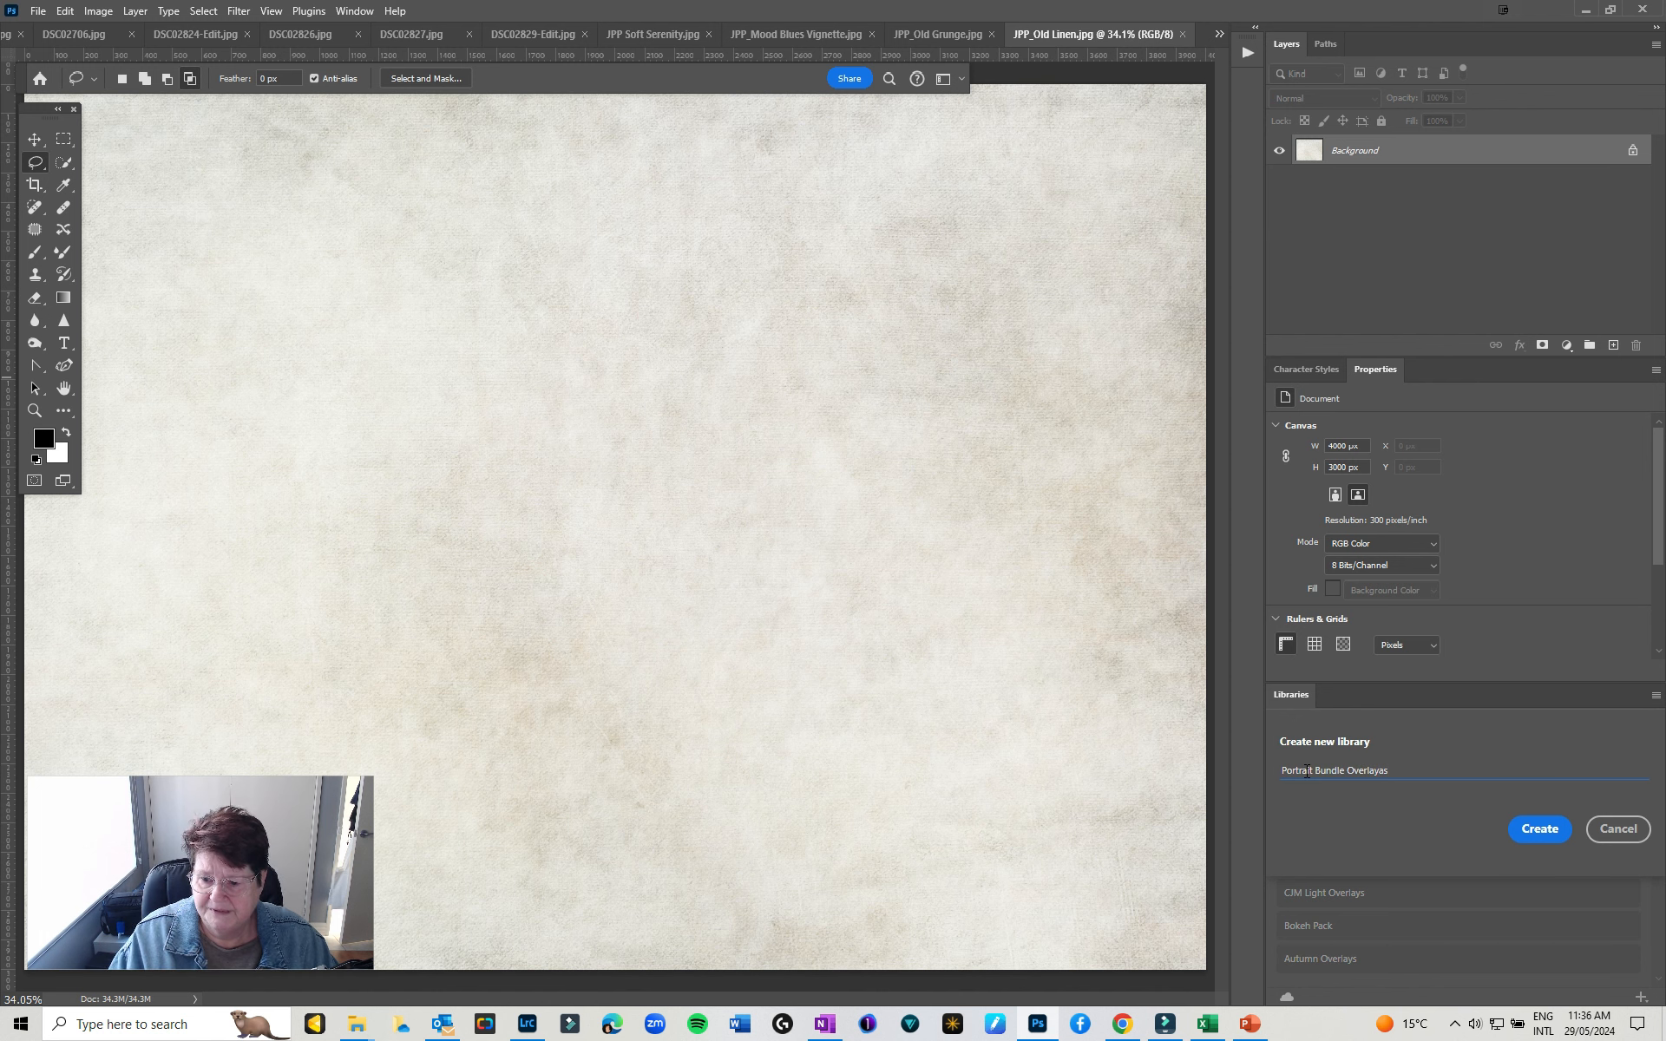
key(BackSpace)
key(BackSpace)
text(s)
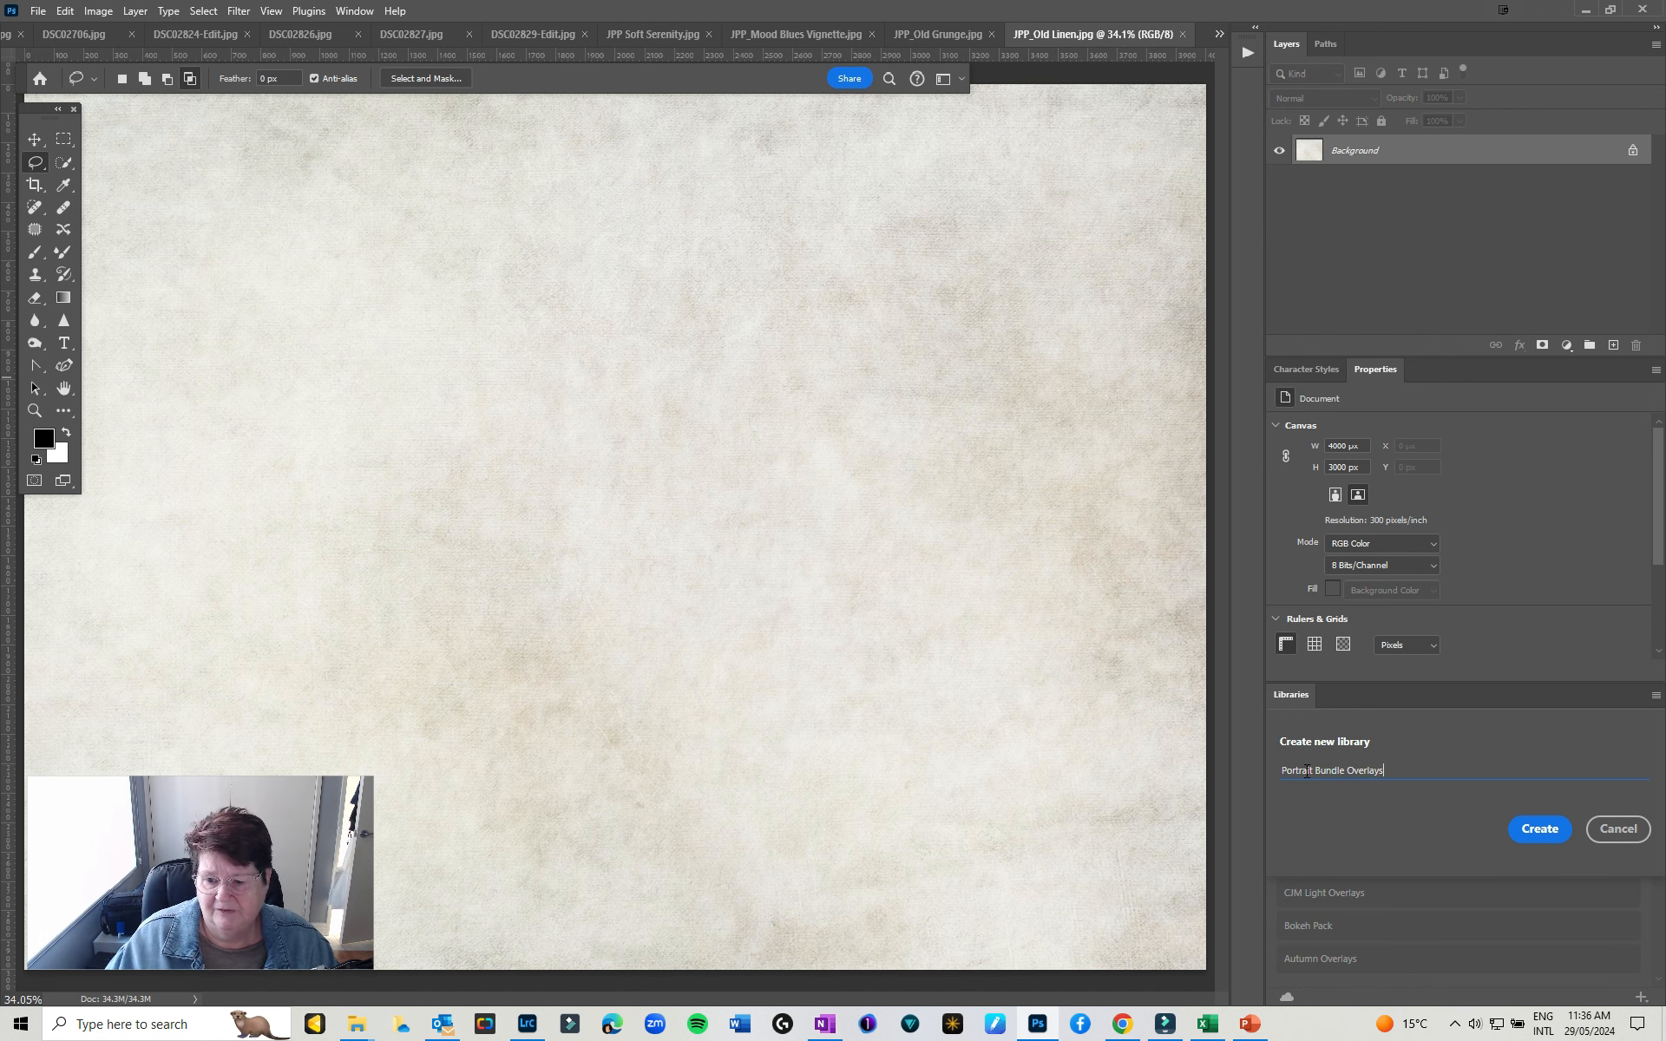
click(1540, 830)
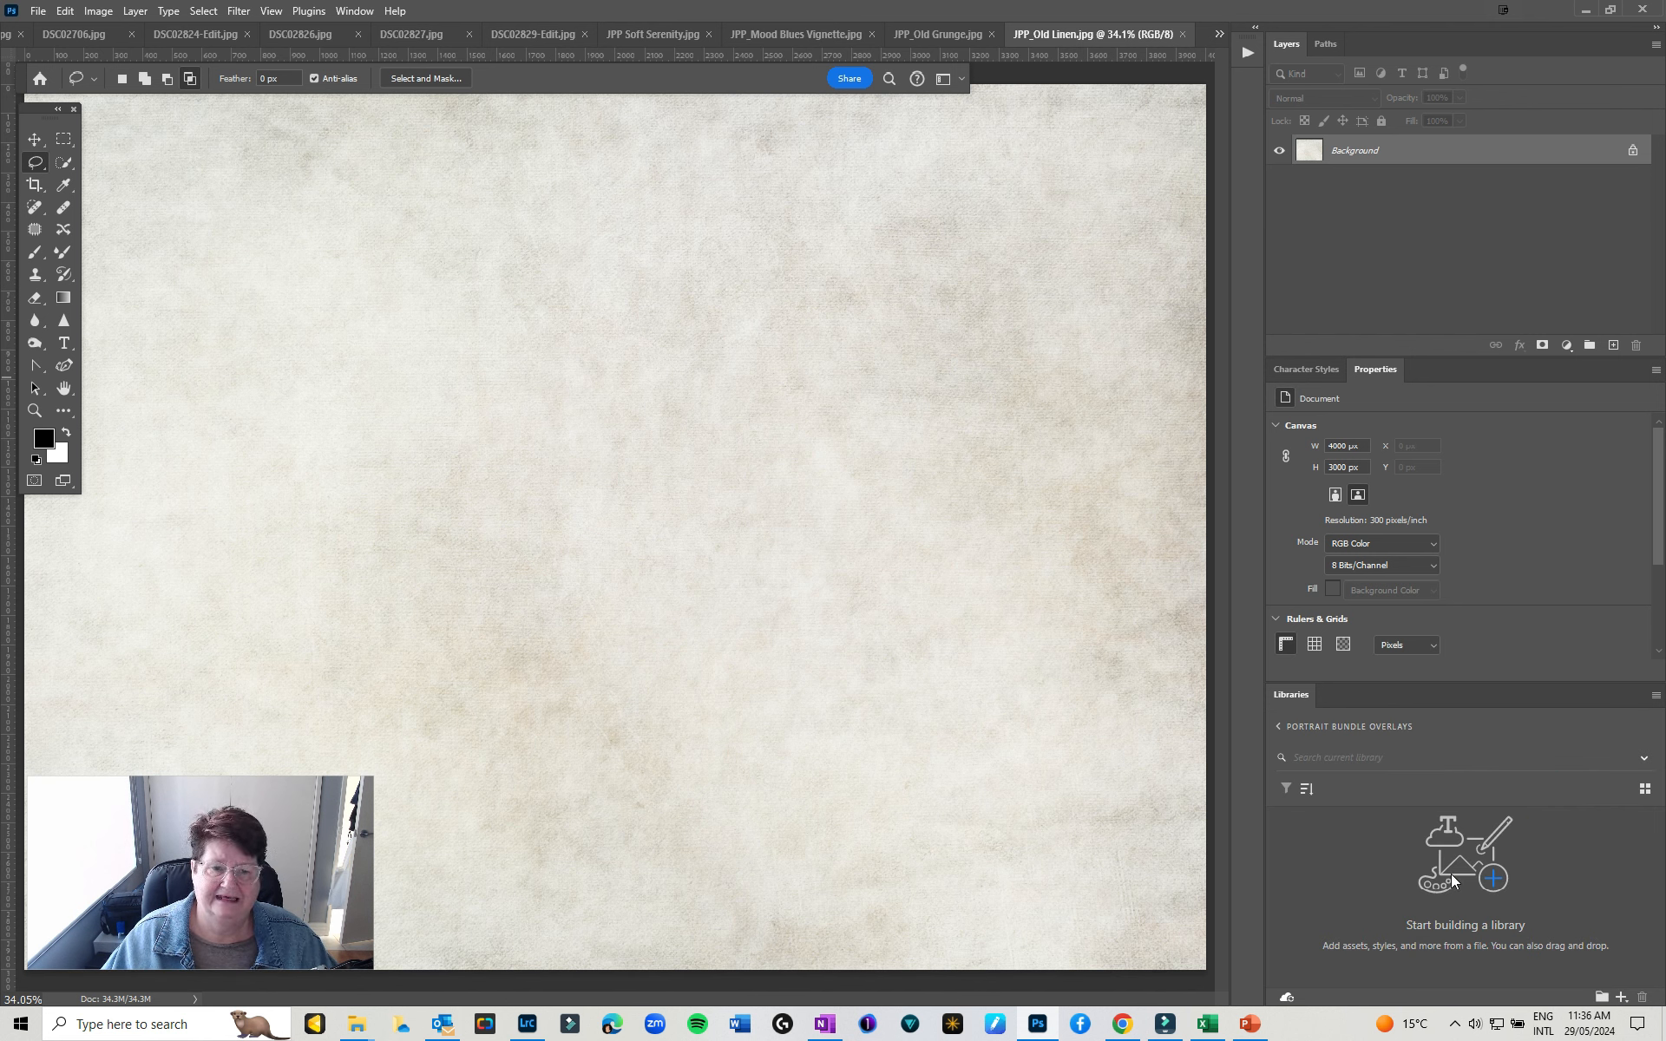
Browse the images in the PS Portrait Pack - Textures & Overlays folder as large thumbnails, without opening any file
click(33, 11)
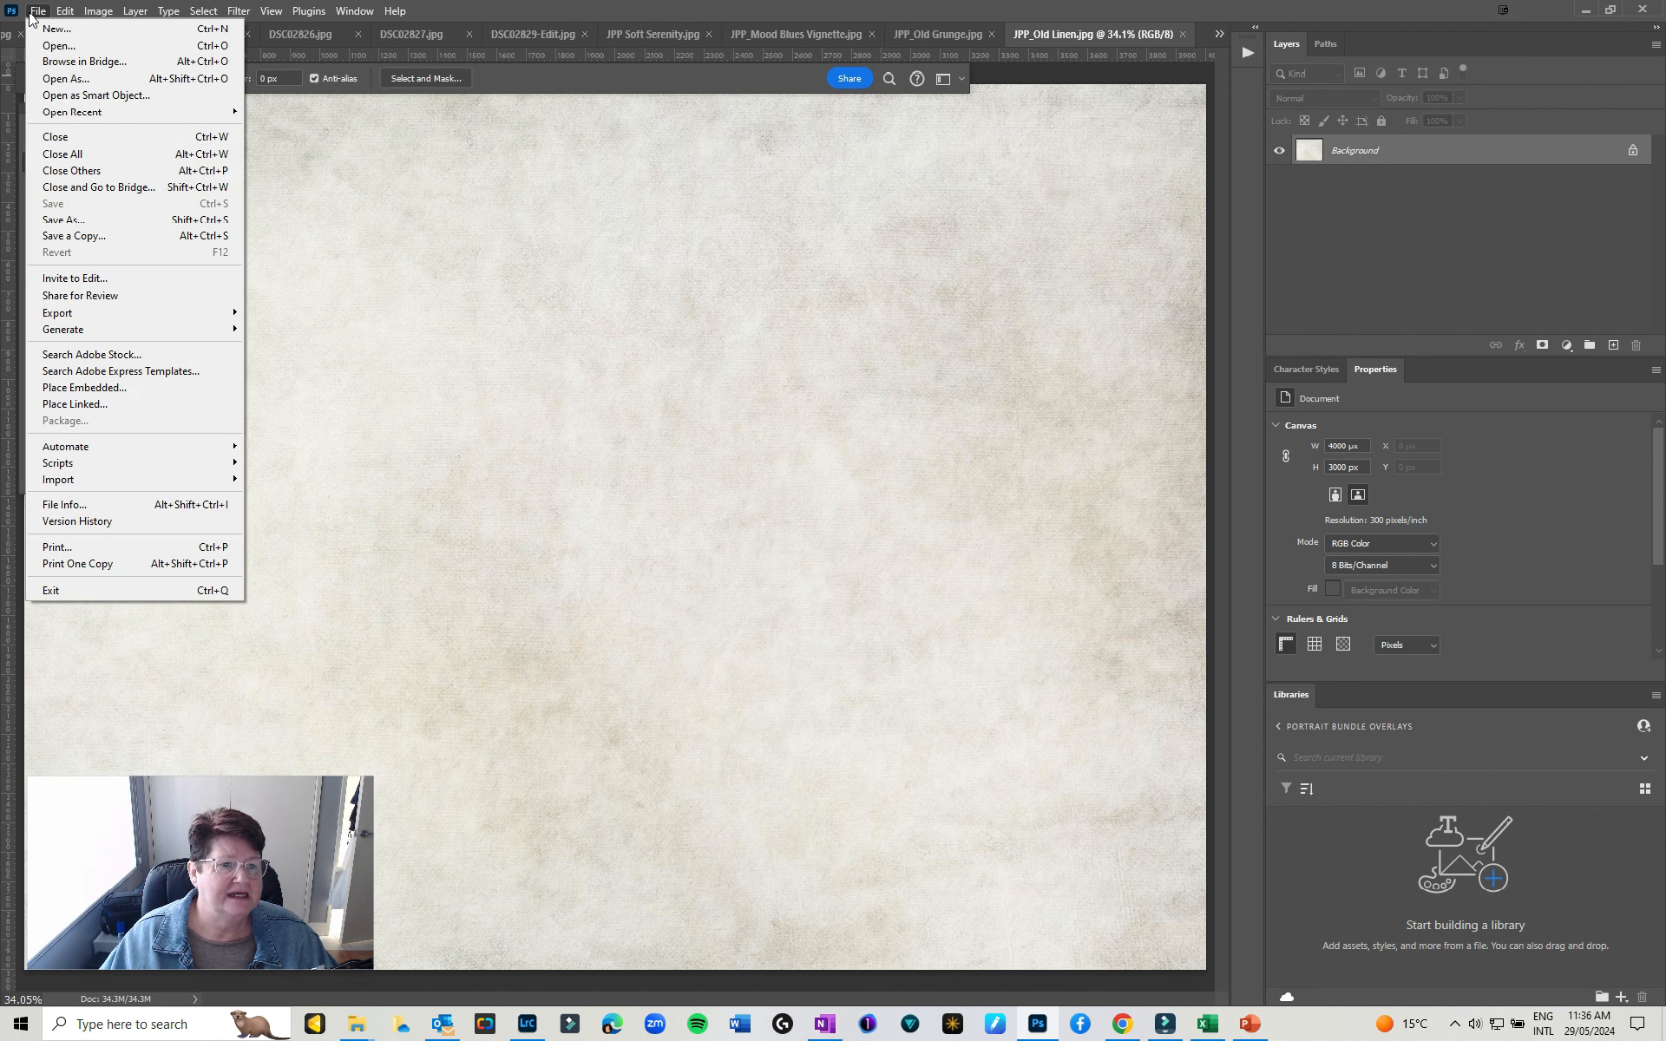
click(54, 52)
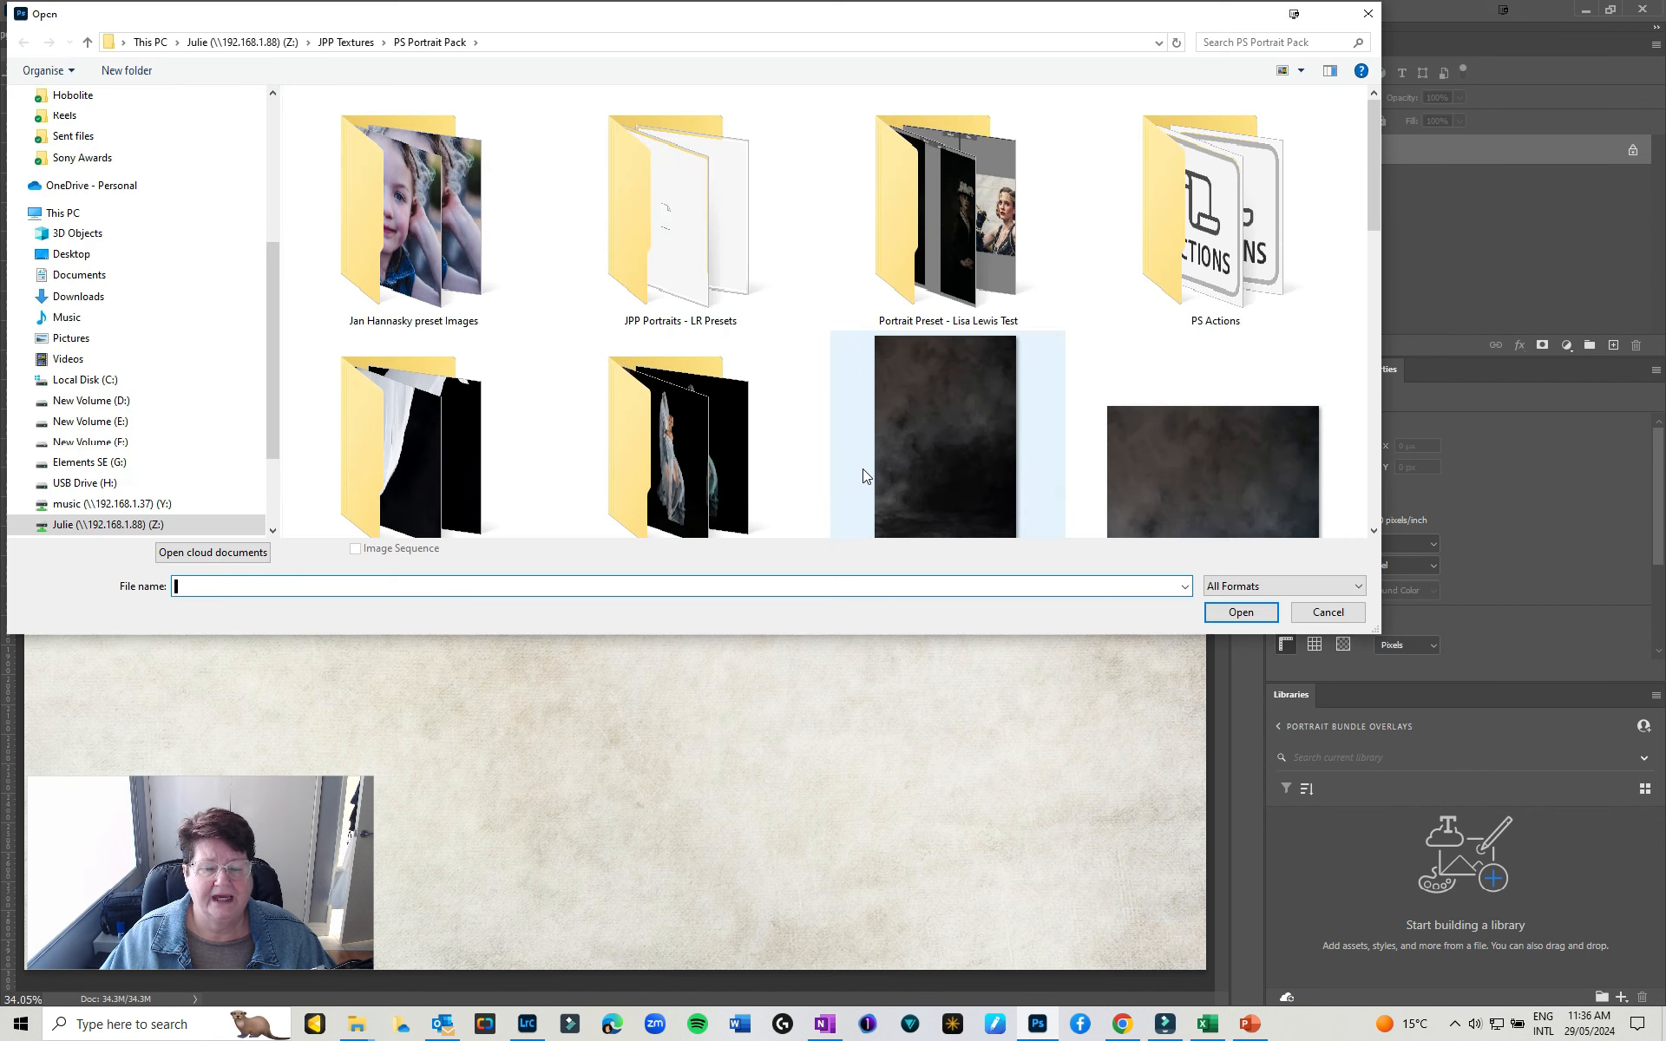
scroll(863, 473, down, 1)
scroll(862, 468, down, 3)
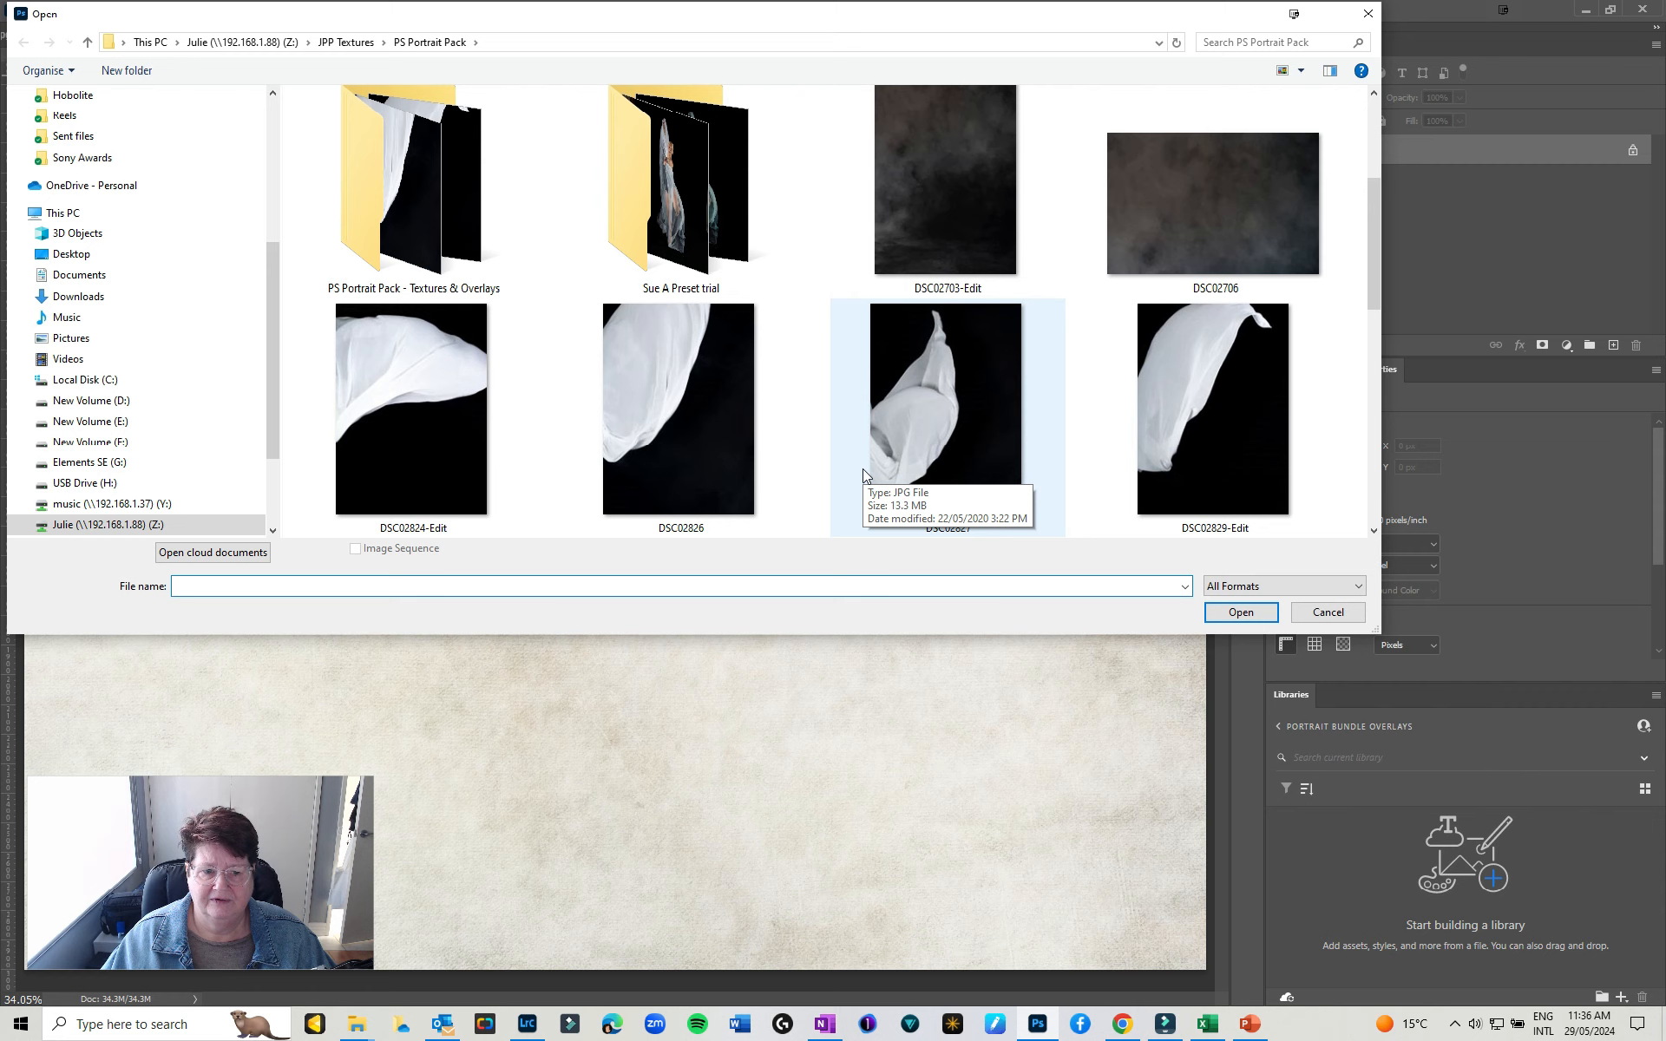
double_click(427, 220)
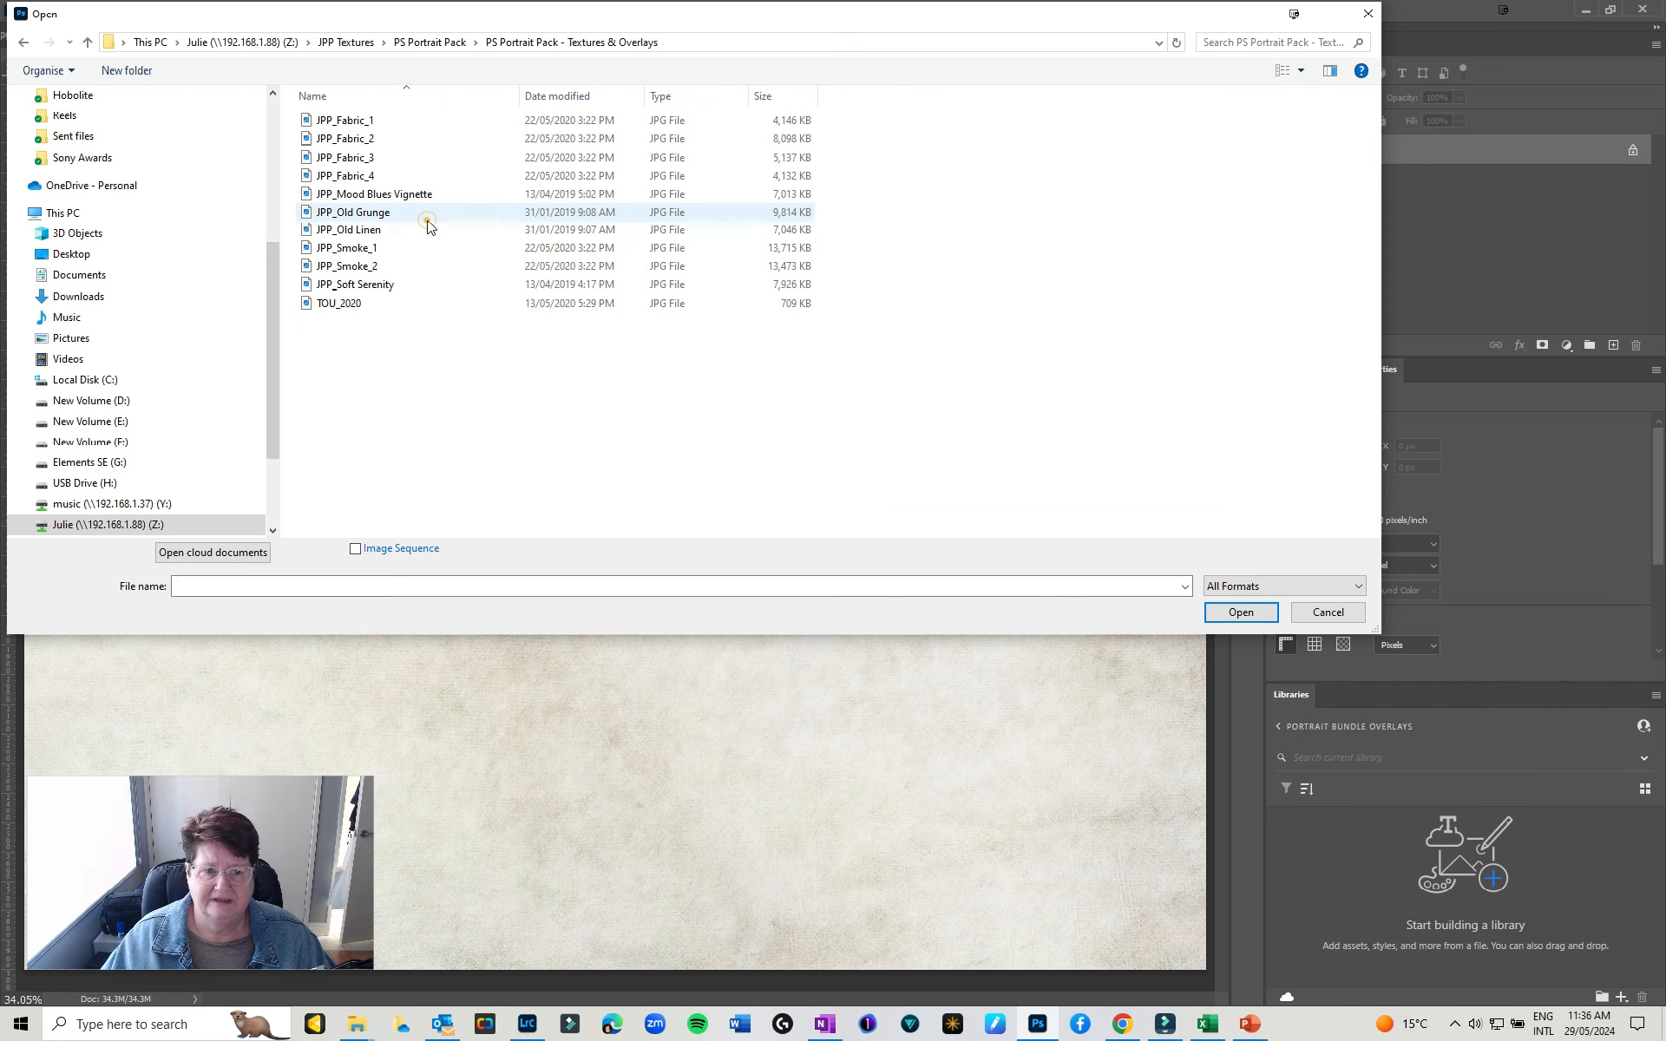
right_click(586, 373)
mouse_move(720, 388)
click(853, 387)
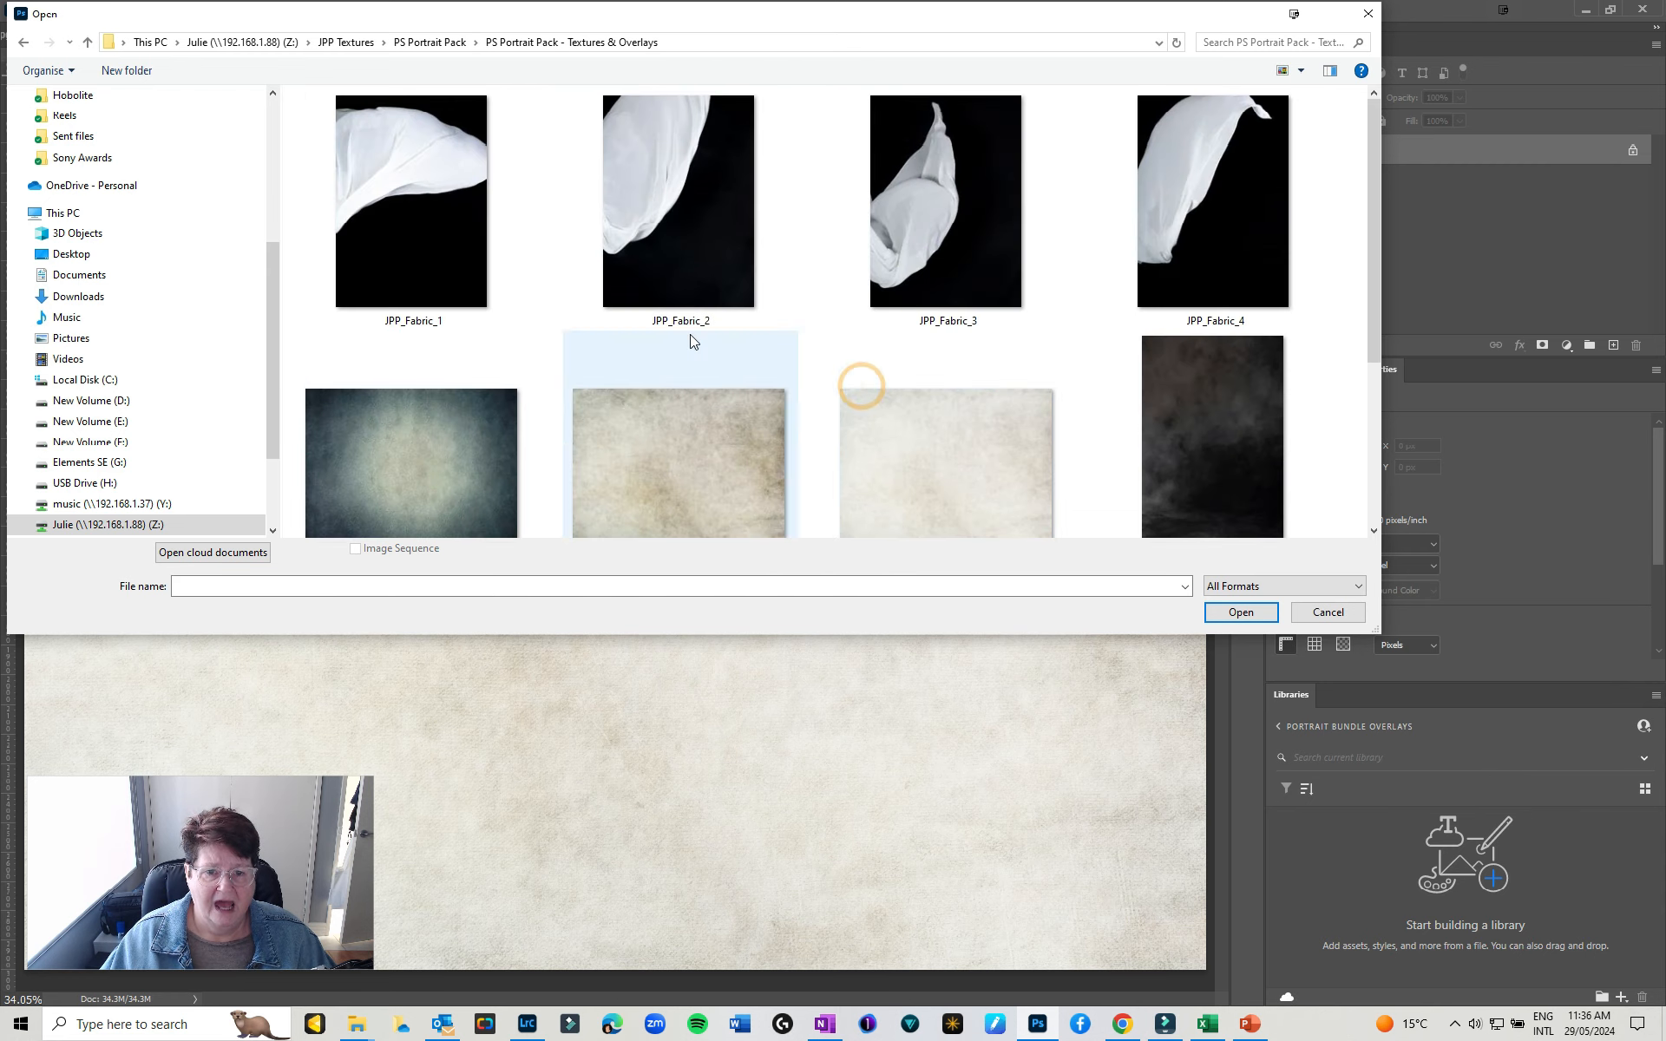
scroll(663, 320, down, 3)
scroll(664, 320, up, 3)
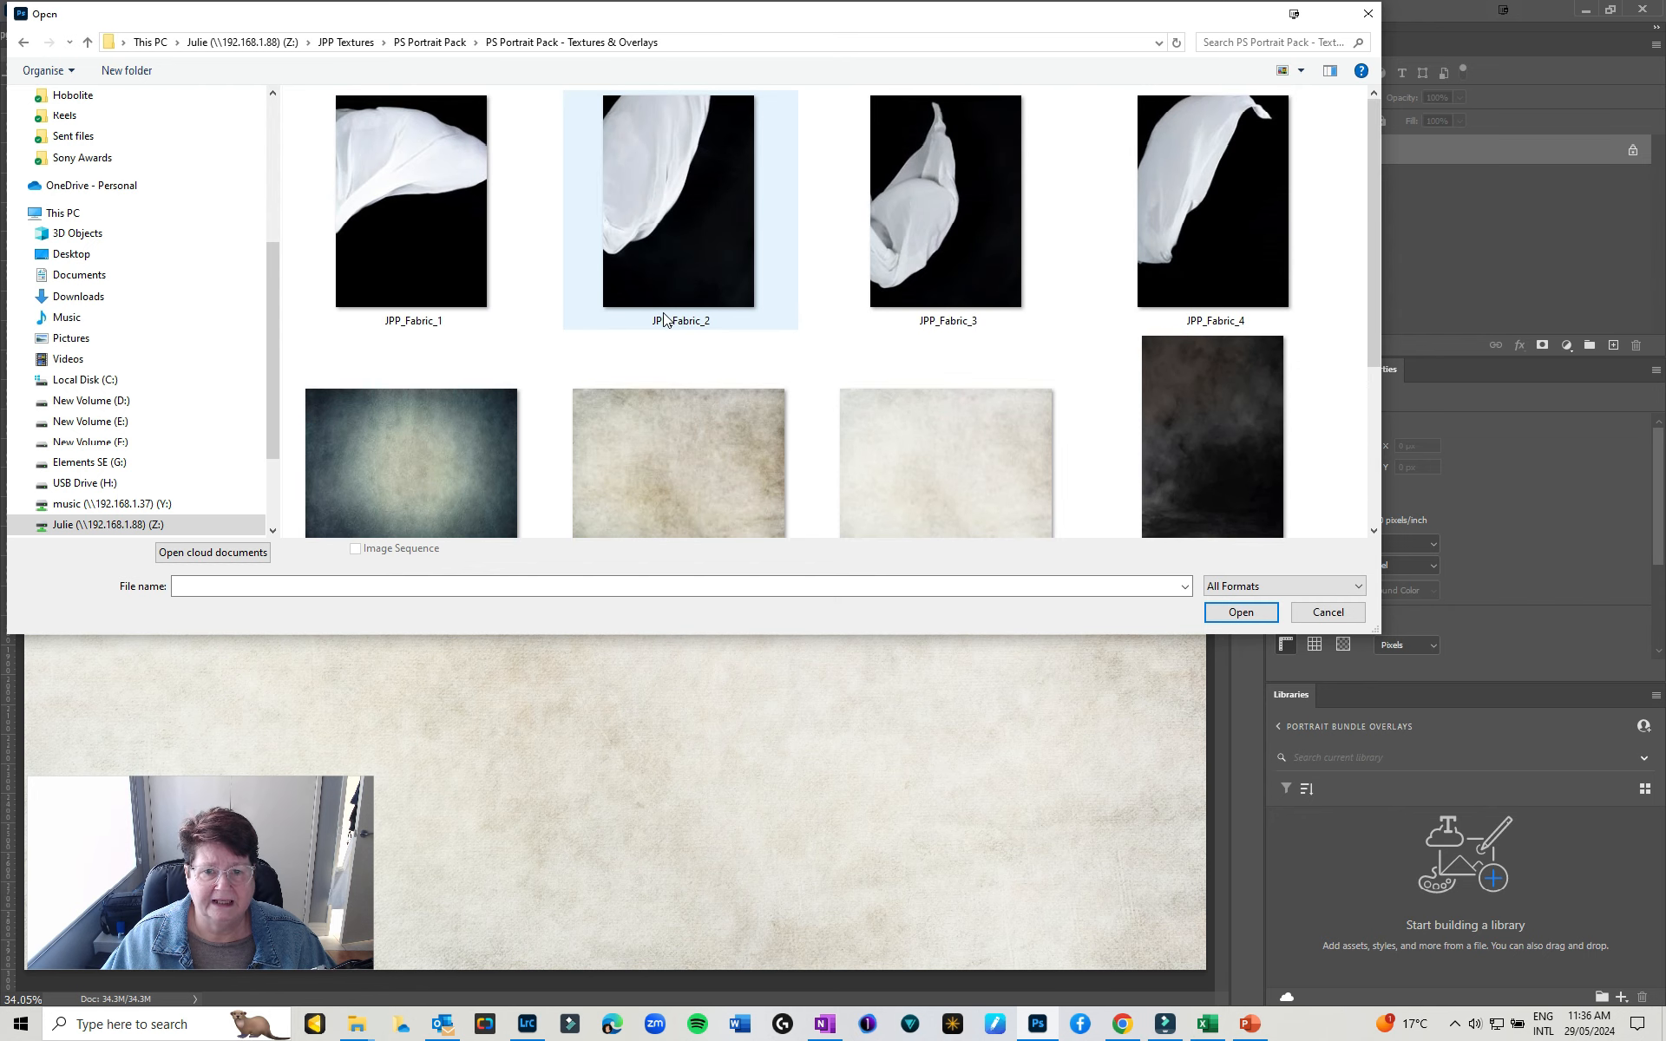
scroll(664, 320, down, 3)
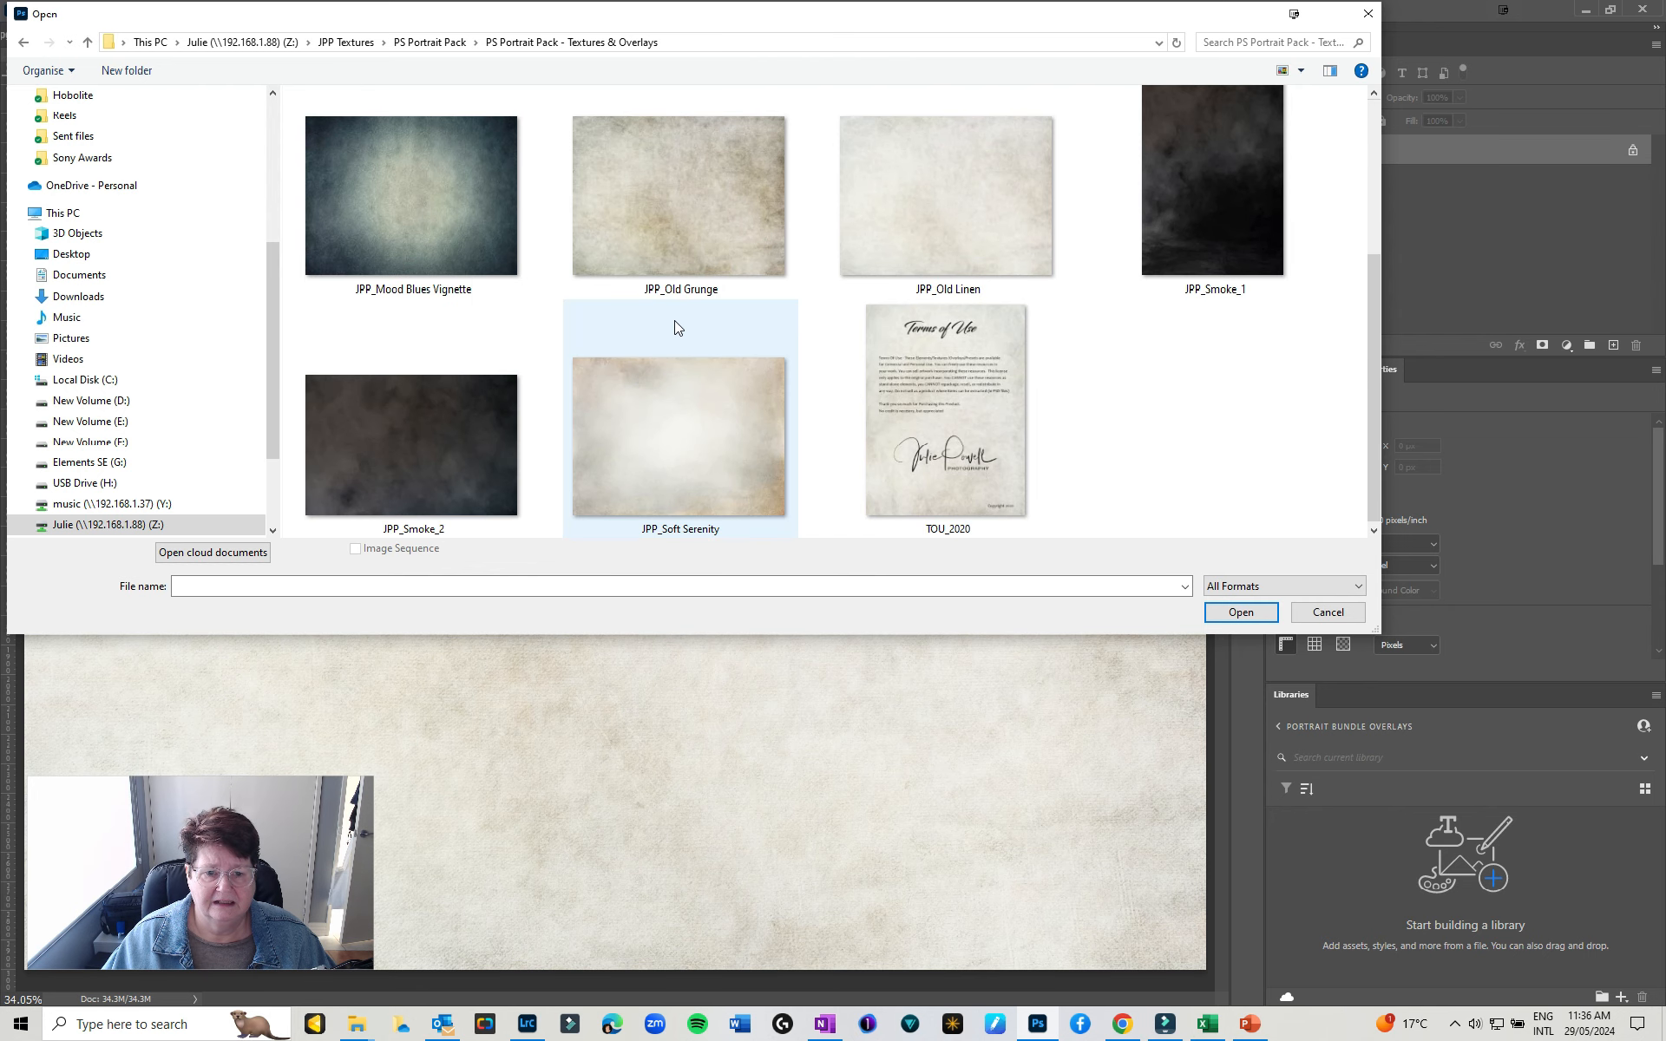
click(1301, 611)
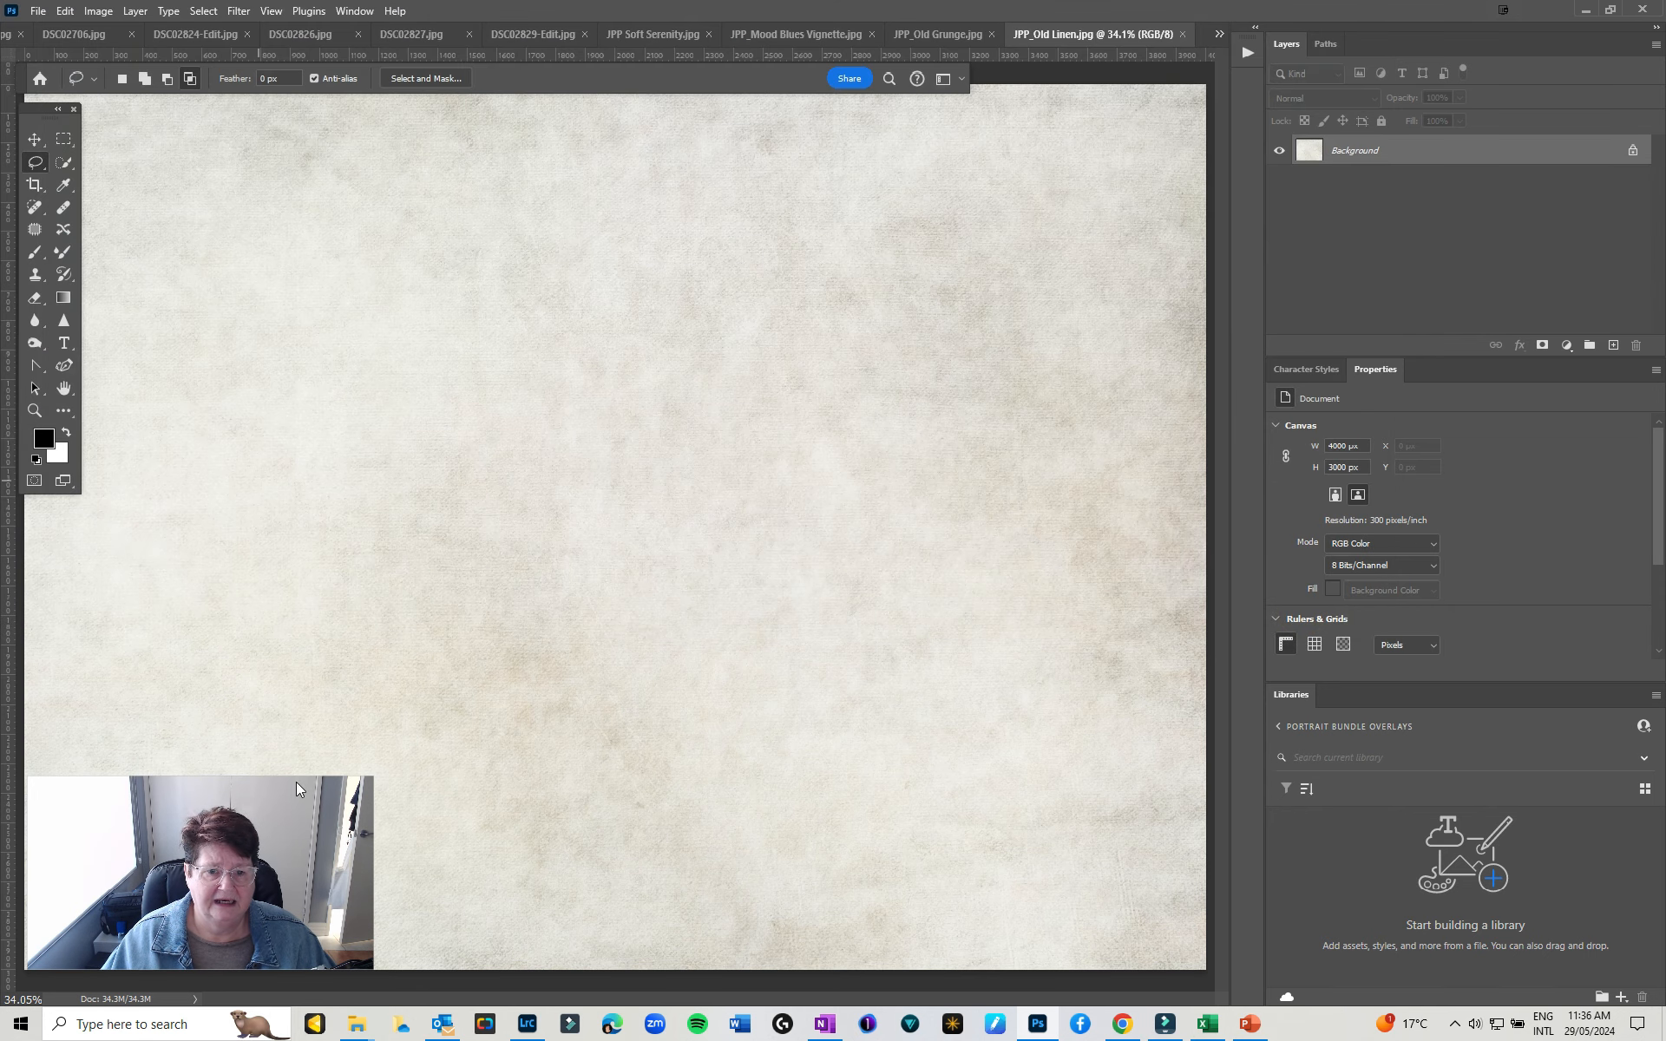
Add the open Old Linen texture to the Portrait Bundle Overlays library and rename the graphic JPP_Old Linen
click(35, 139)
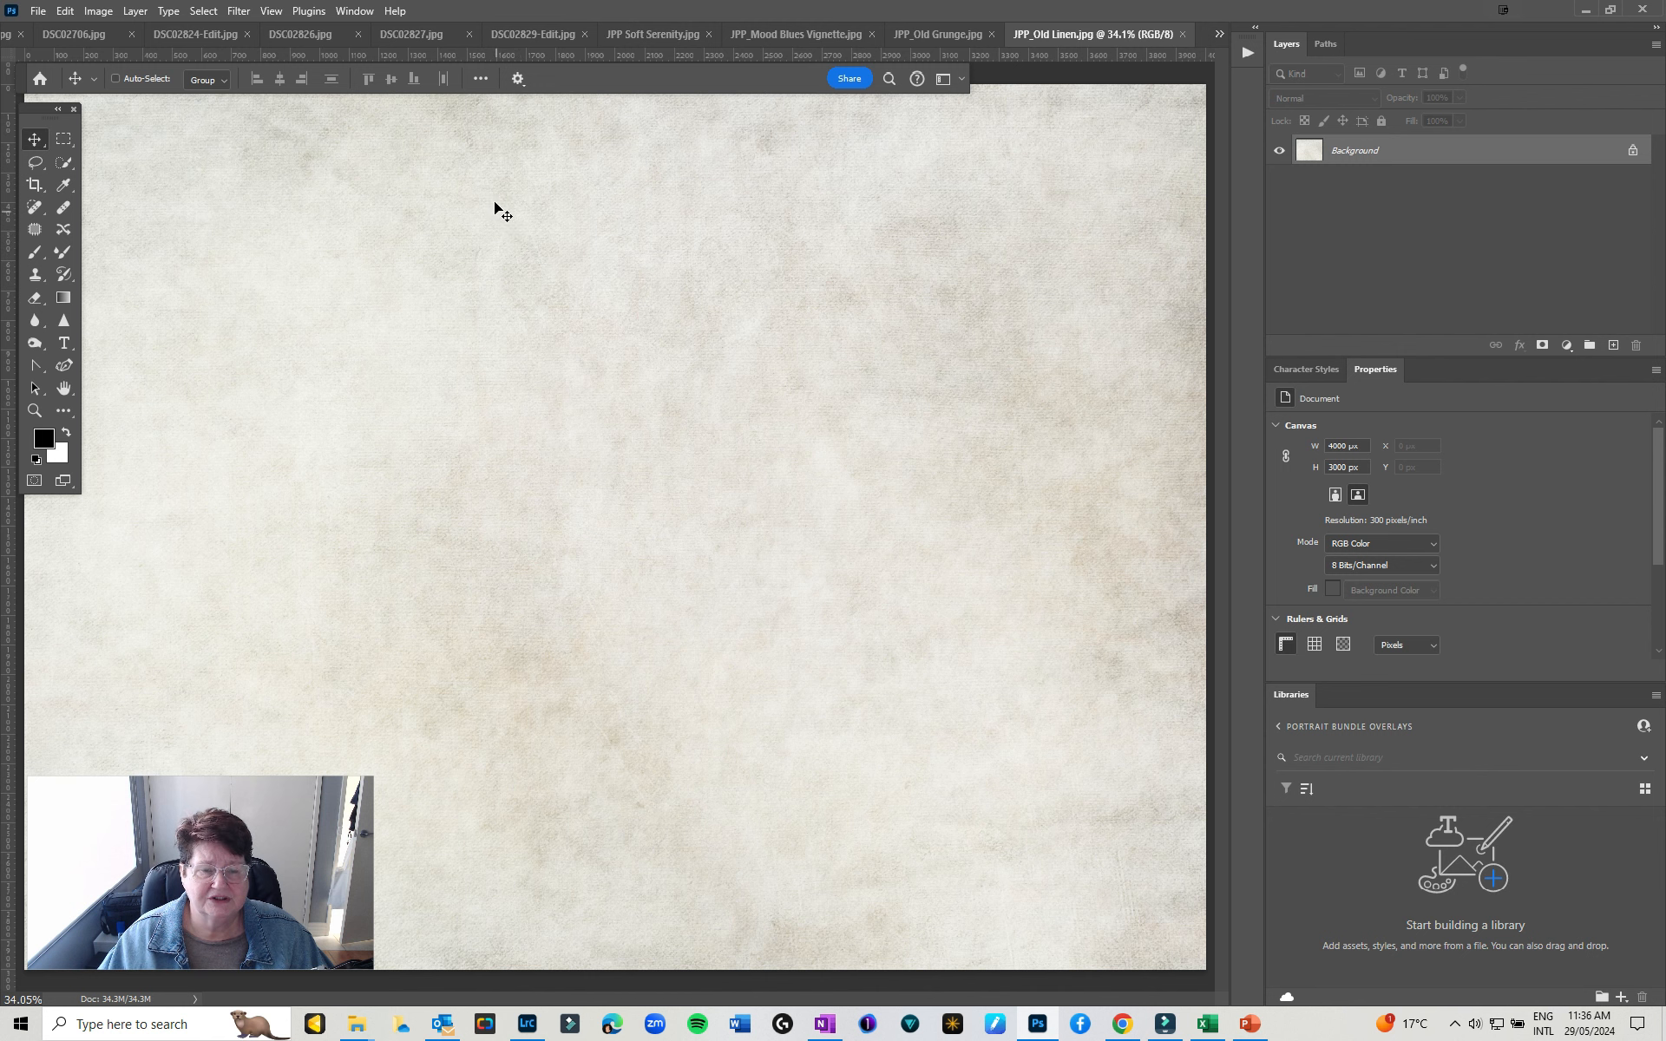
drag(495, 201, 1414, 887)
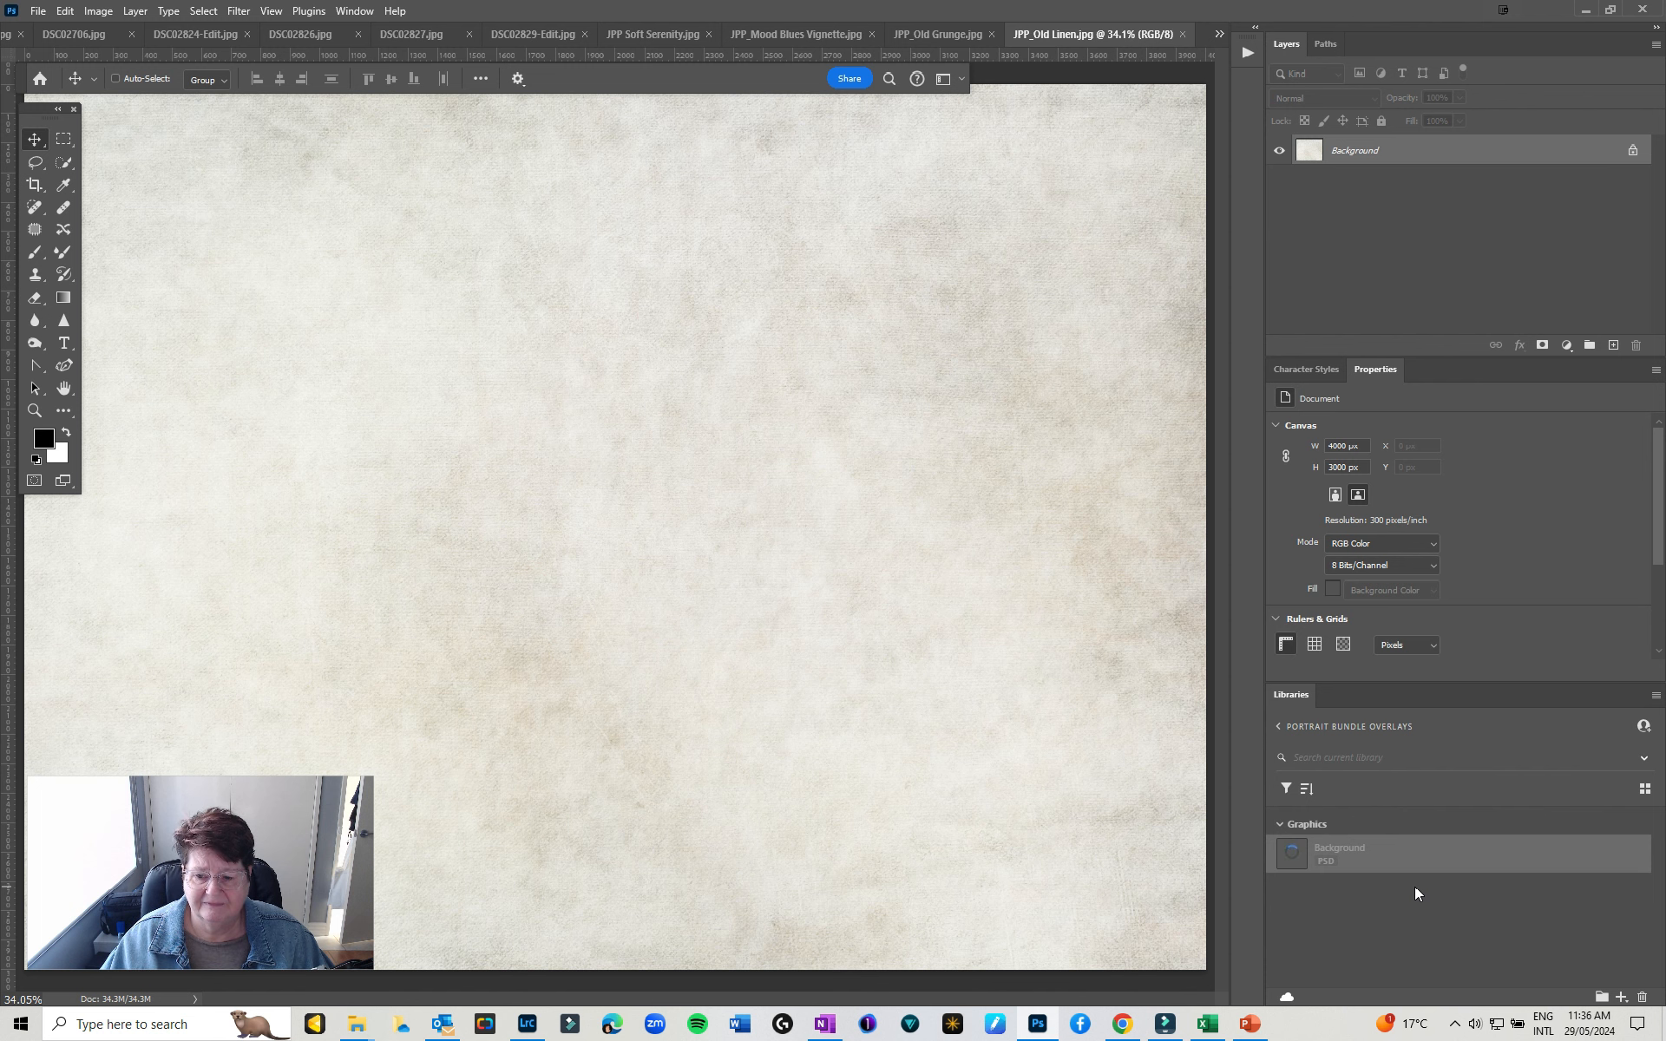
right_click(1350, 853)
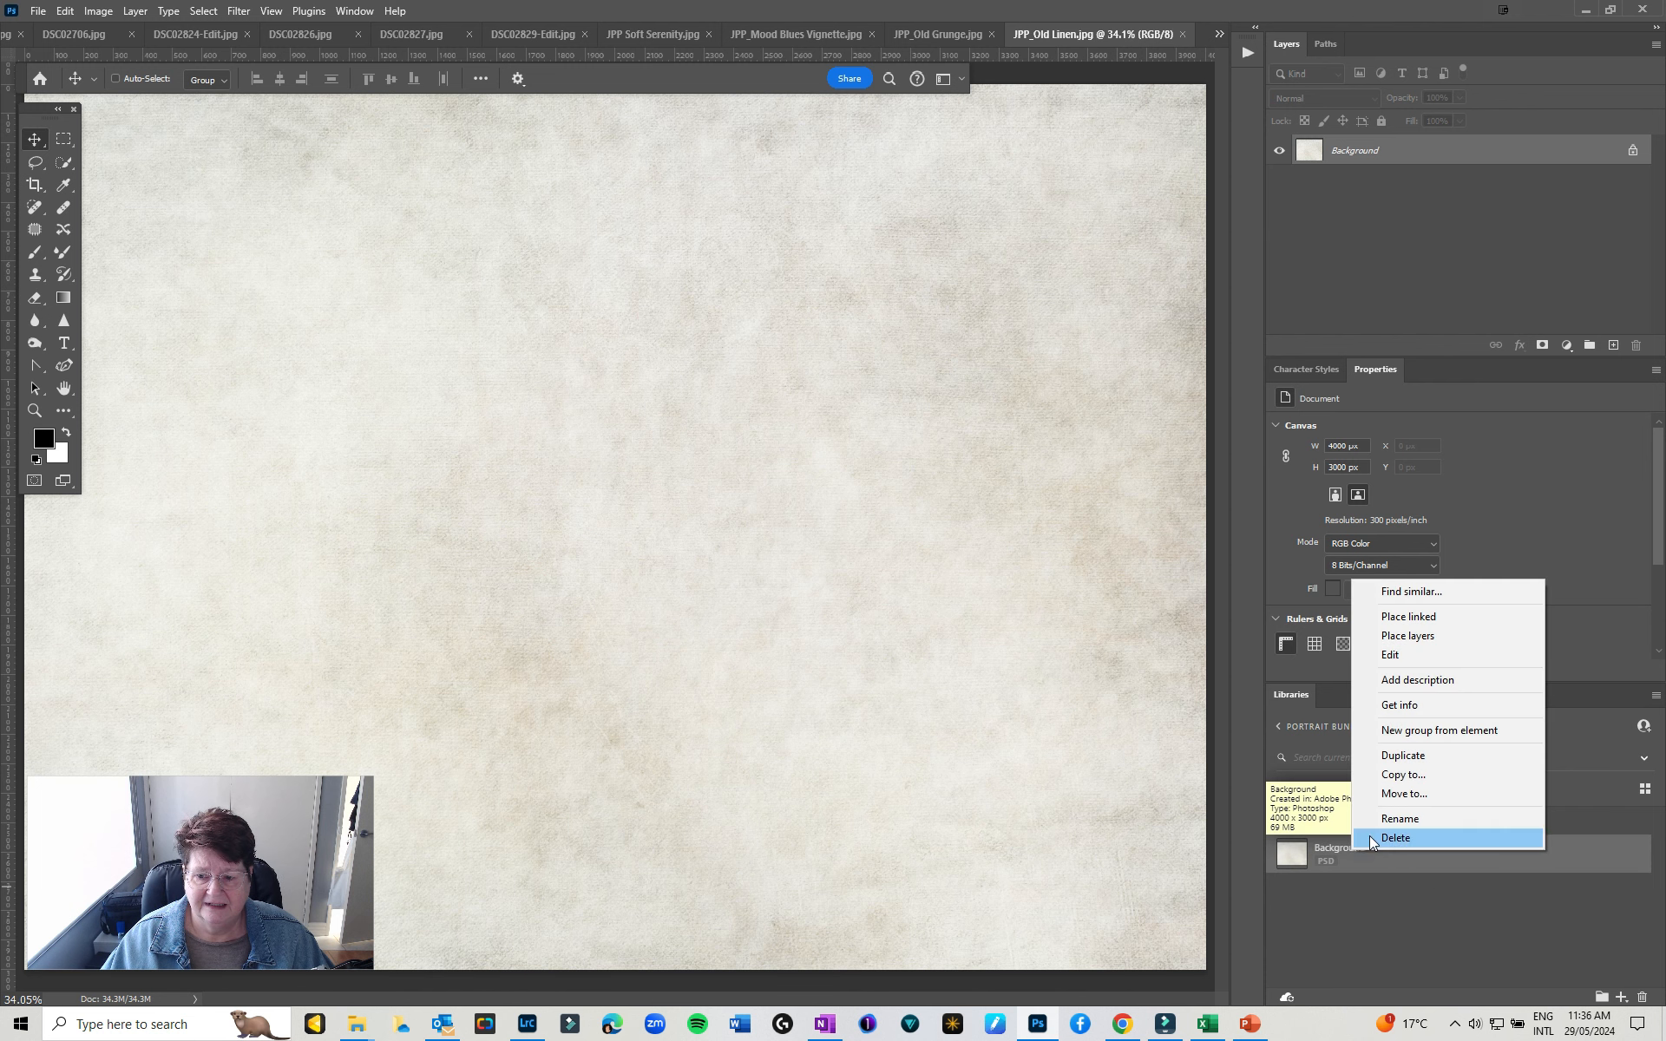
click(1410, 819)
text(J)
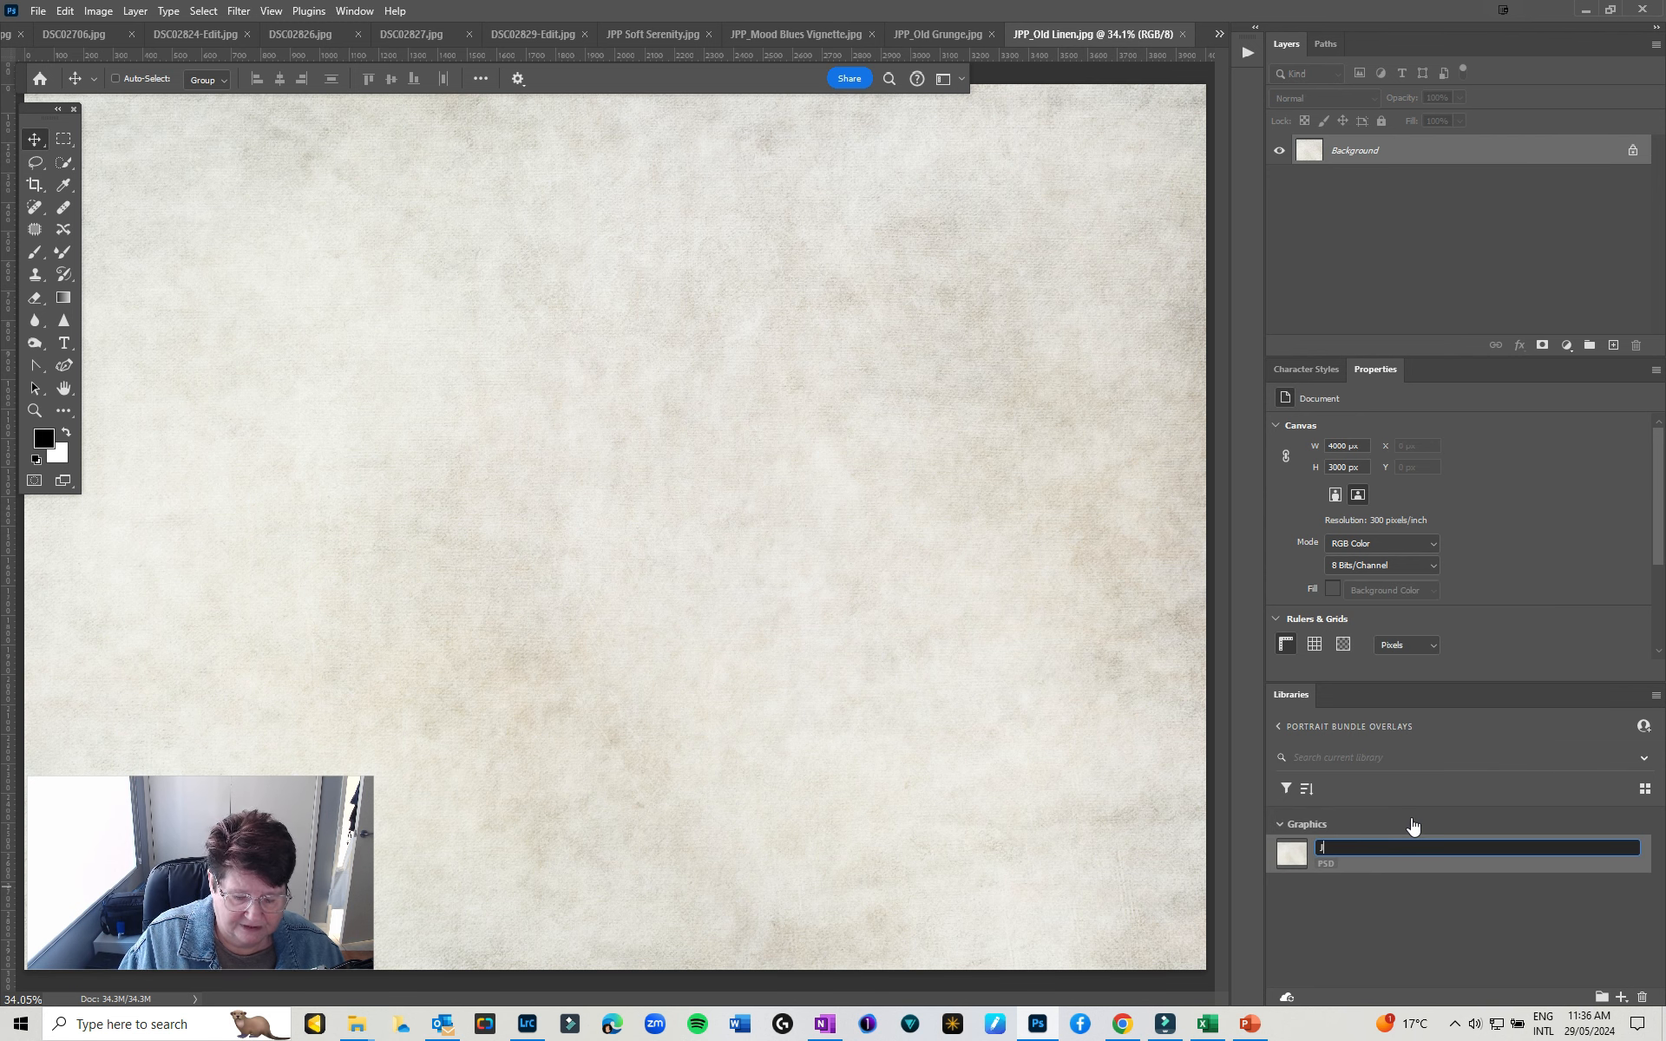
text(PP_Old Linen)
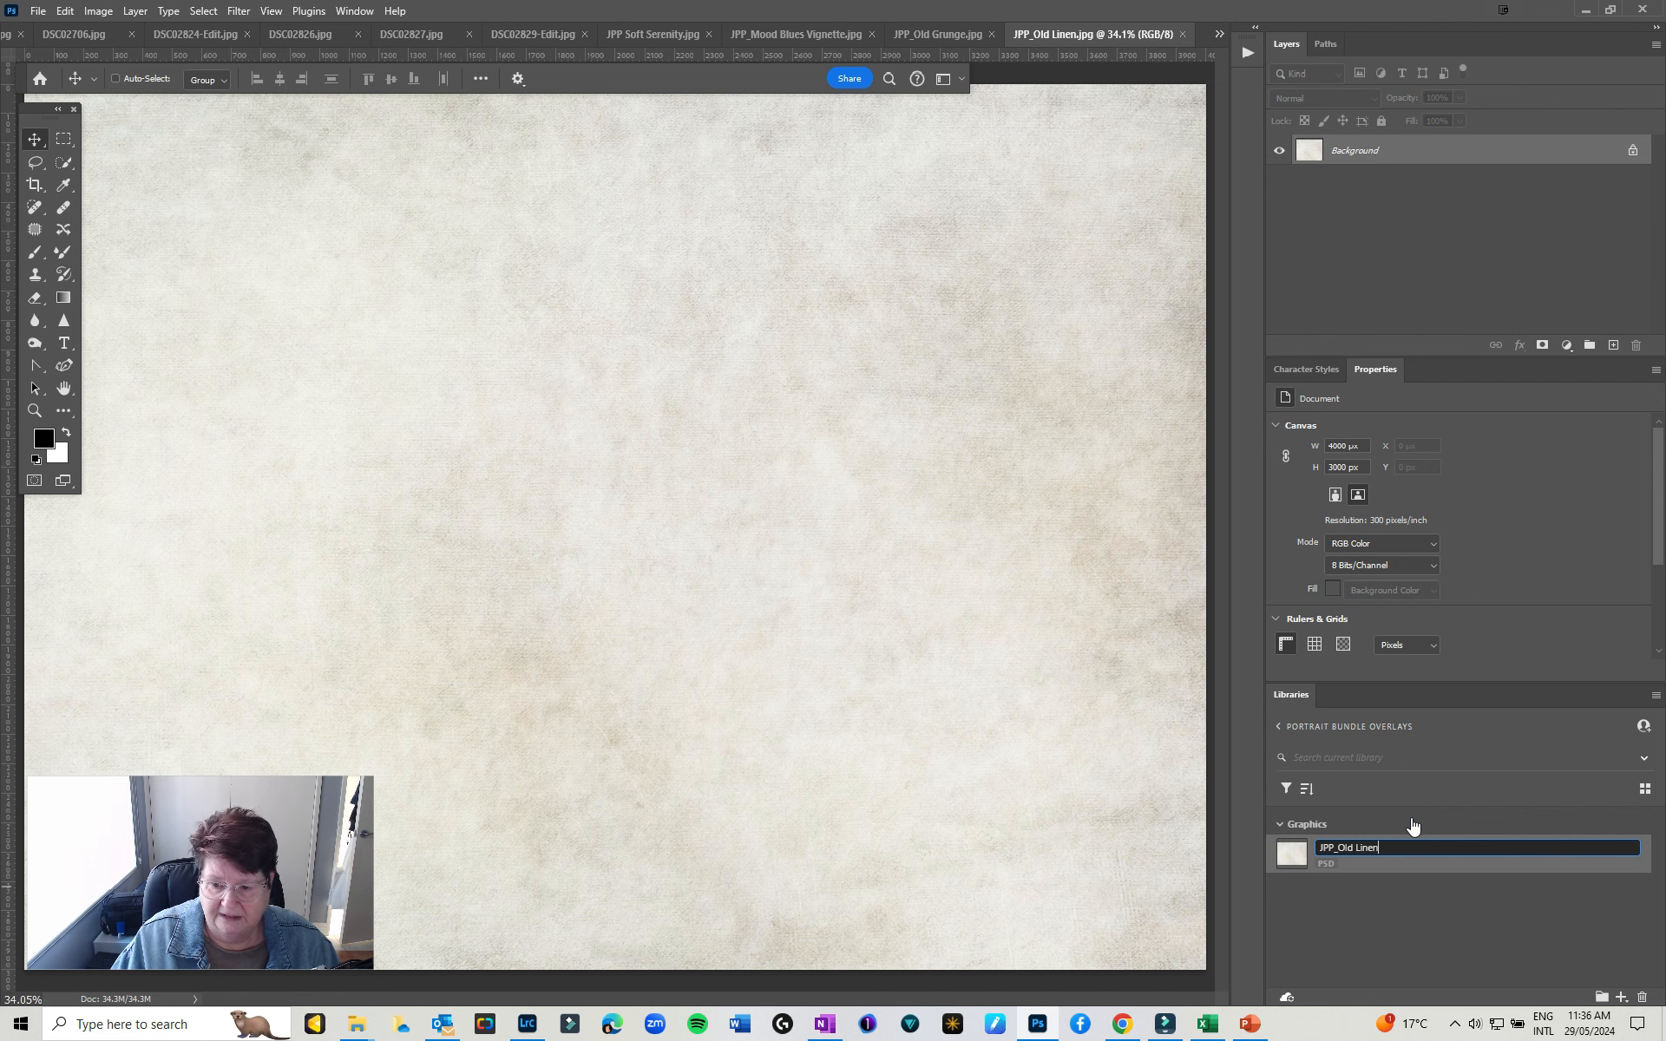
key(Return)
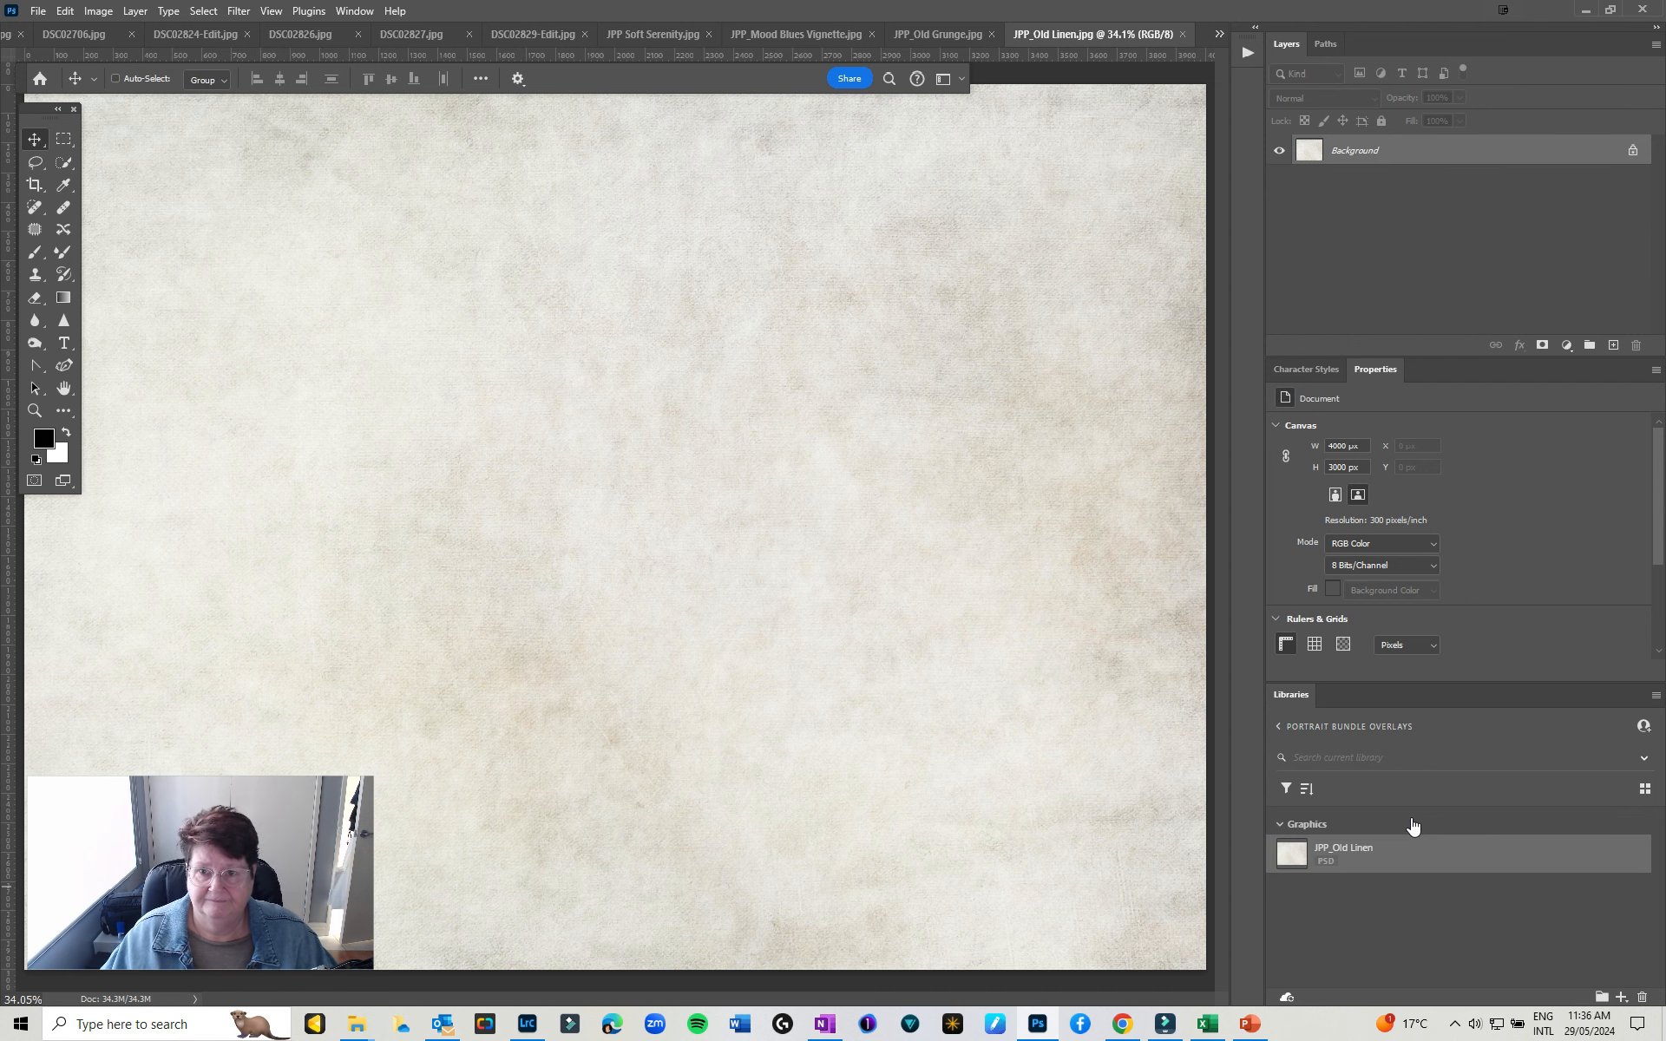
Close the Old Linen image and add the JPP_Mood Blues Vignette image to the Portrait Bundle Overlays library
click(1182, 34)
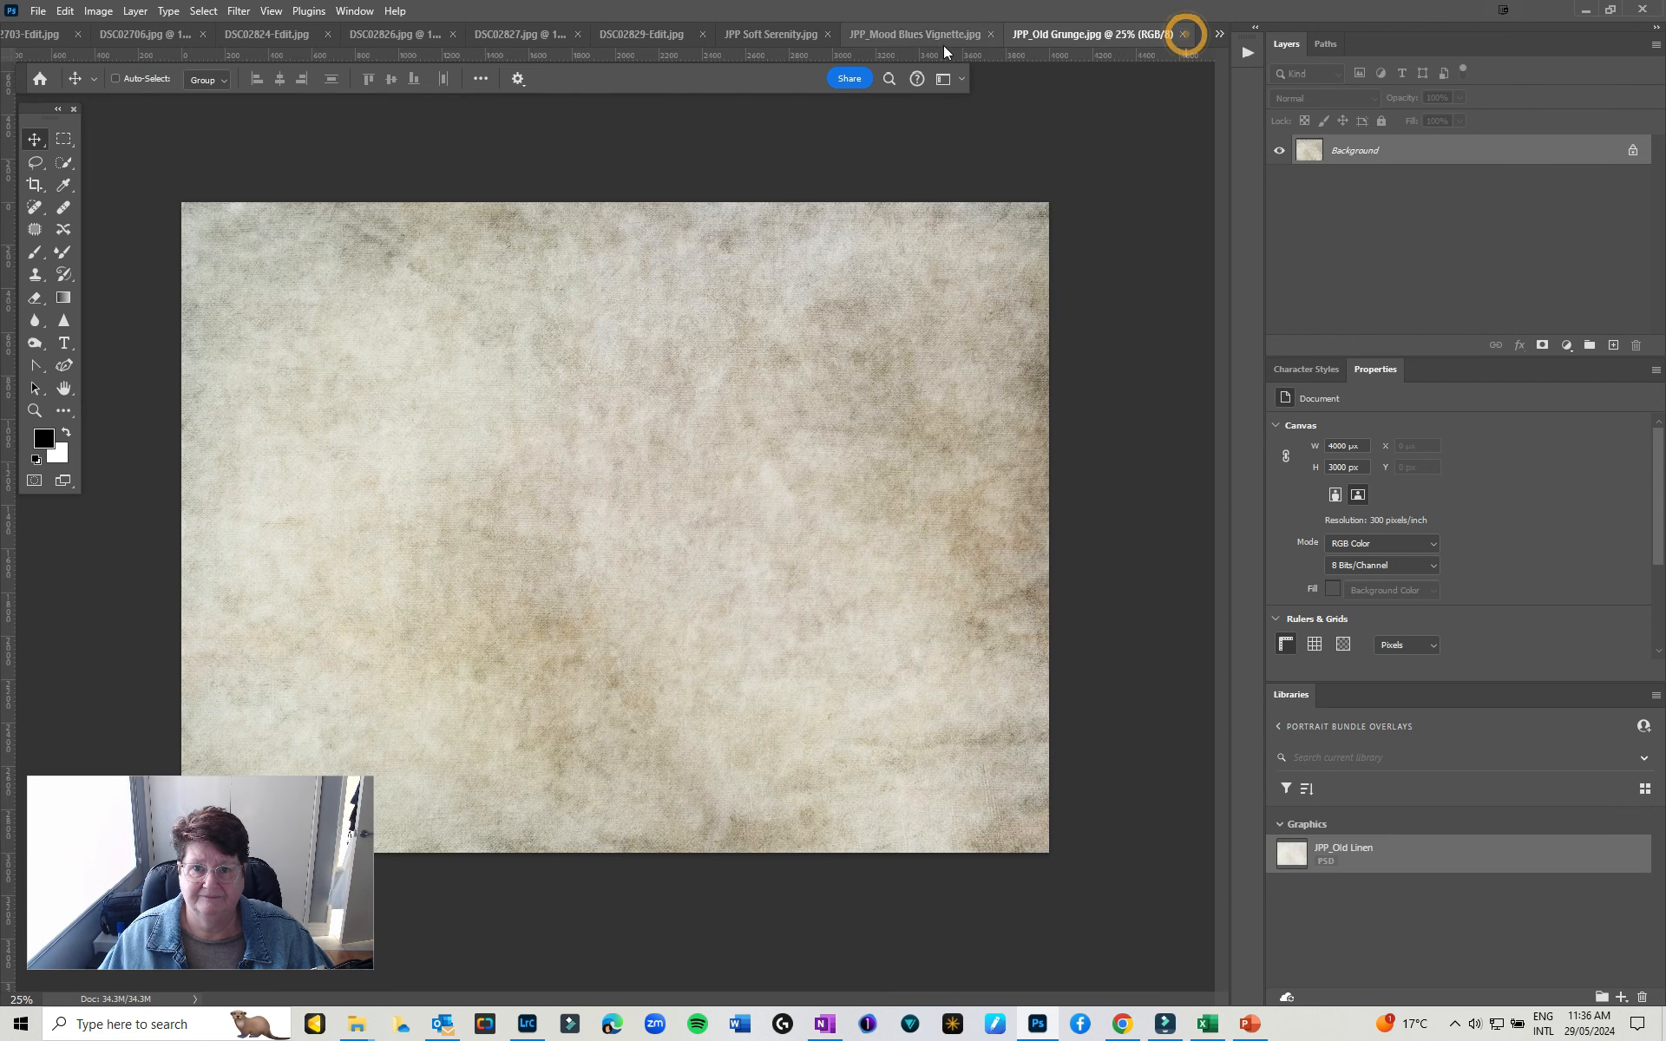
click(893, 38)
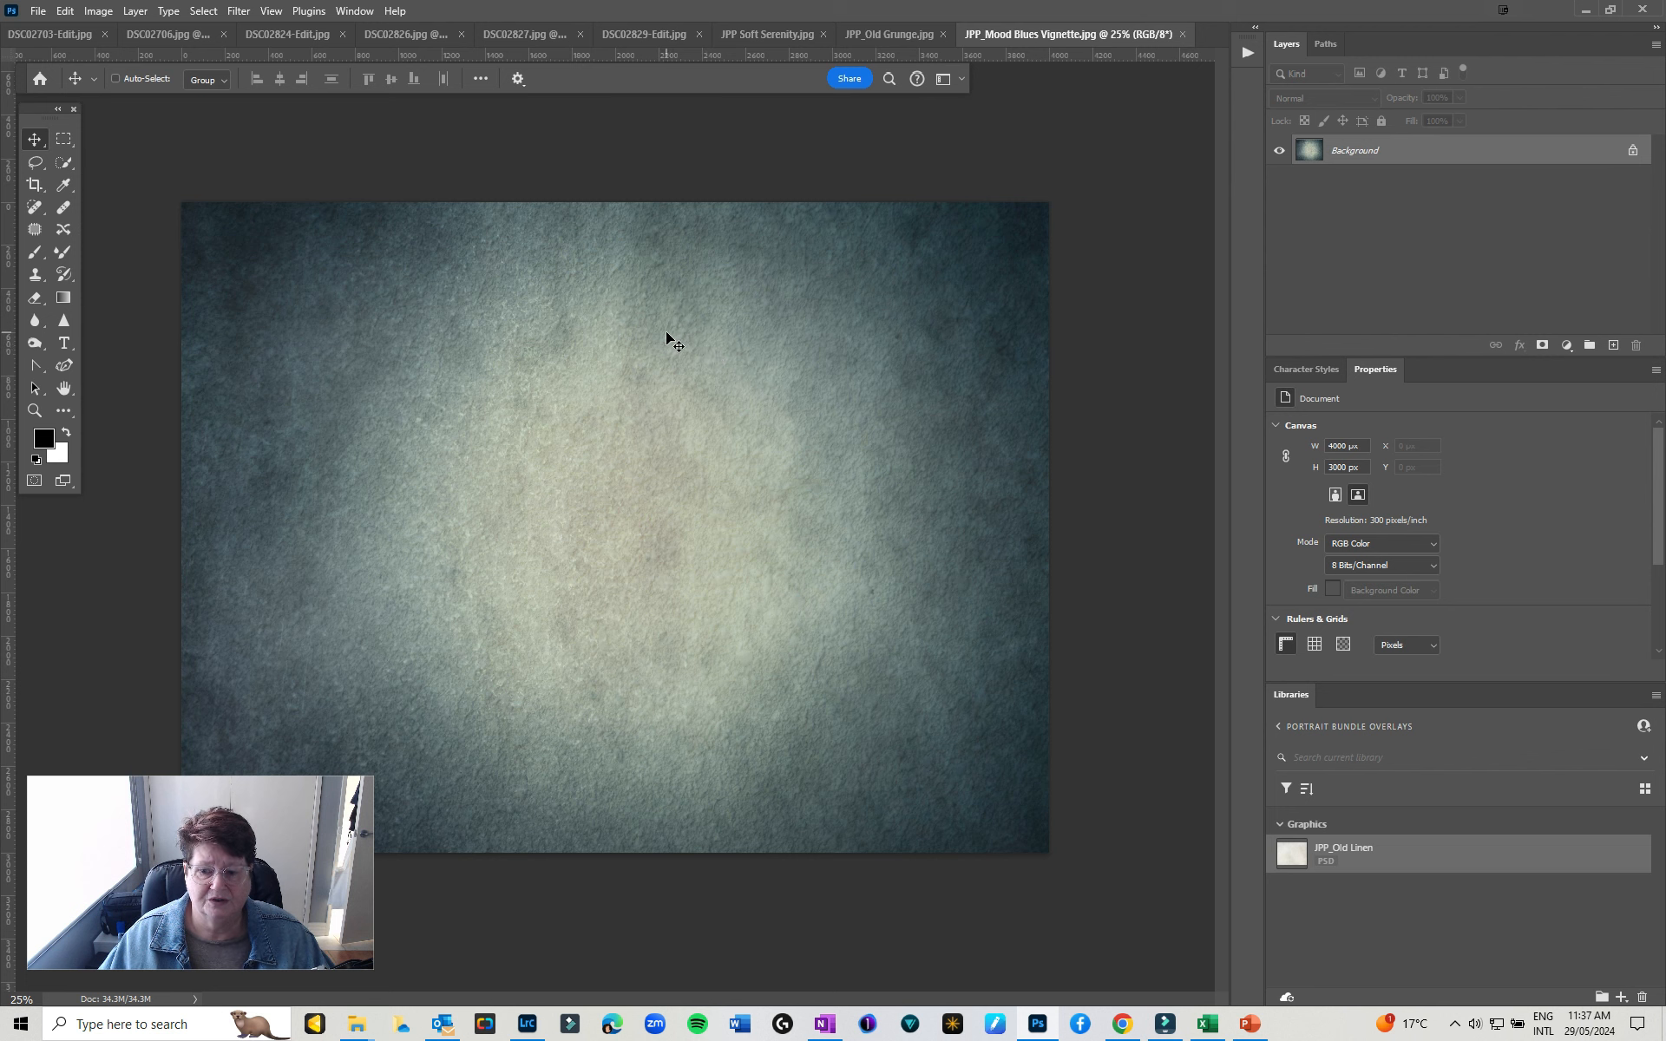
drag(662, 336, 1474, 892)
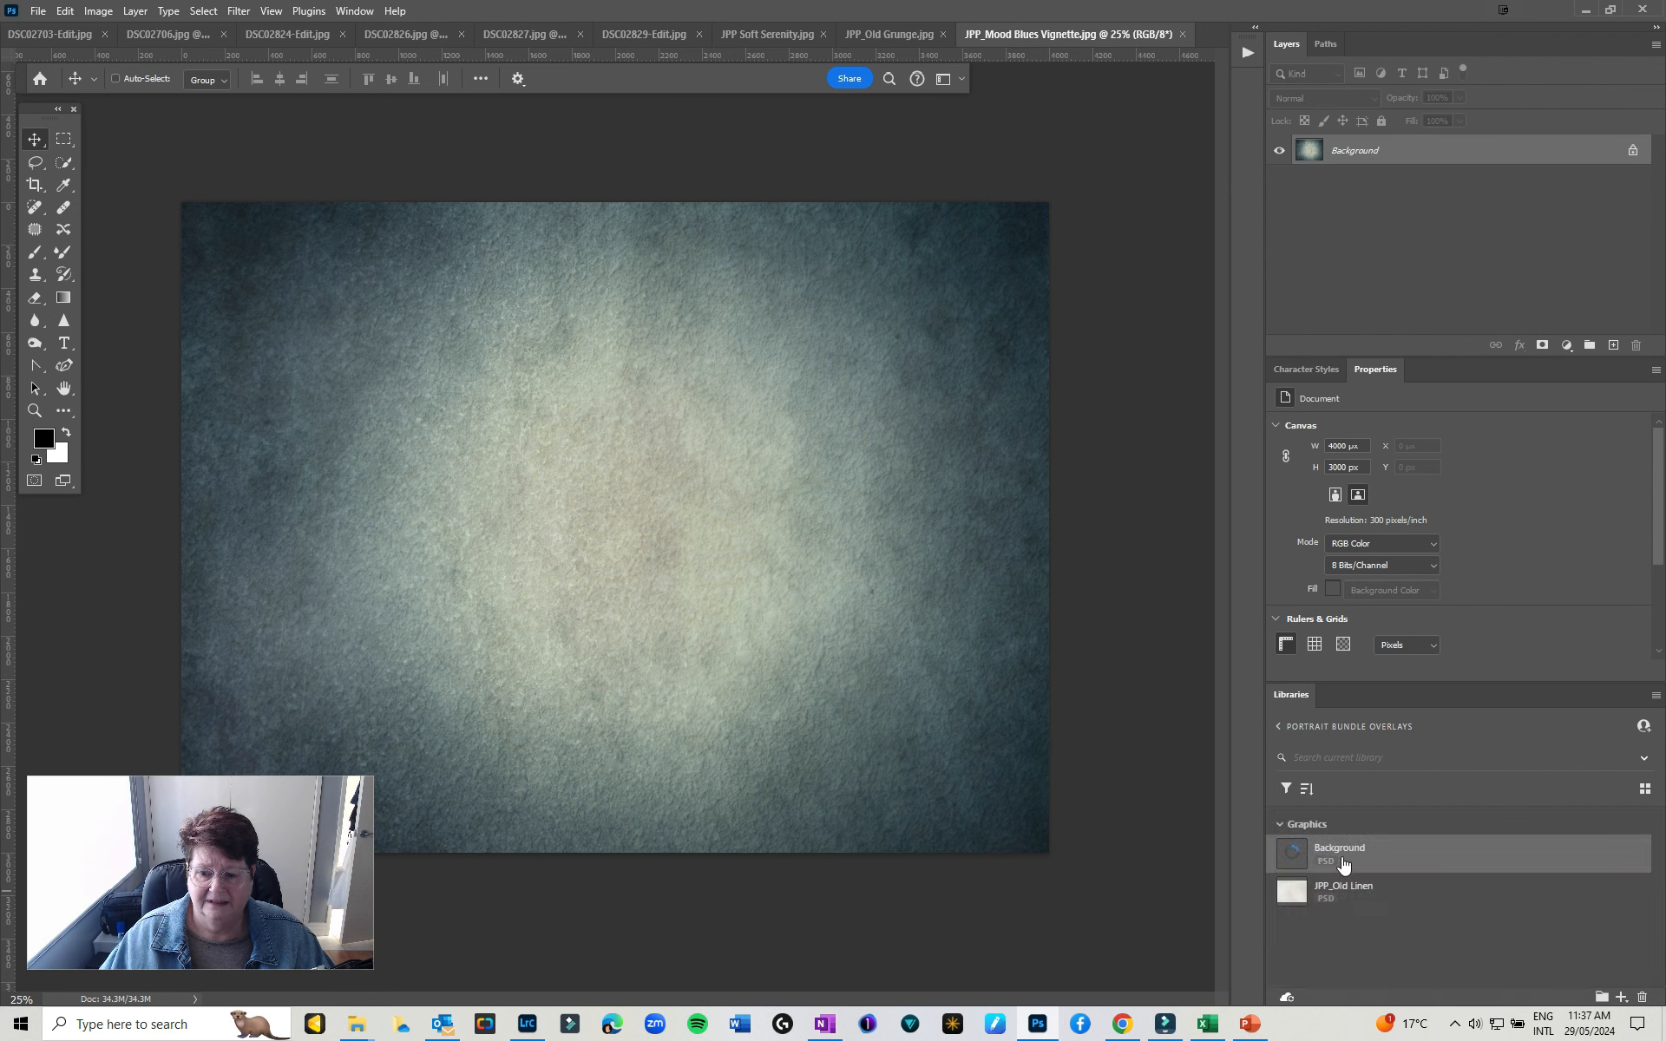
Rename the newly added Background graphic in the library as JPP_Moody Blue Vignette
right_click(1337, 851)
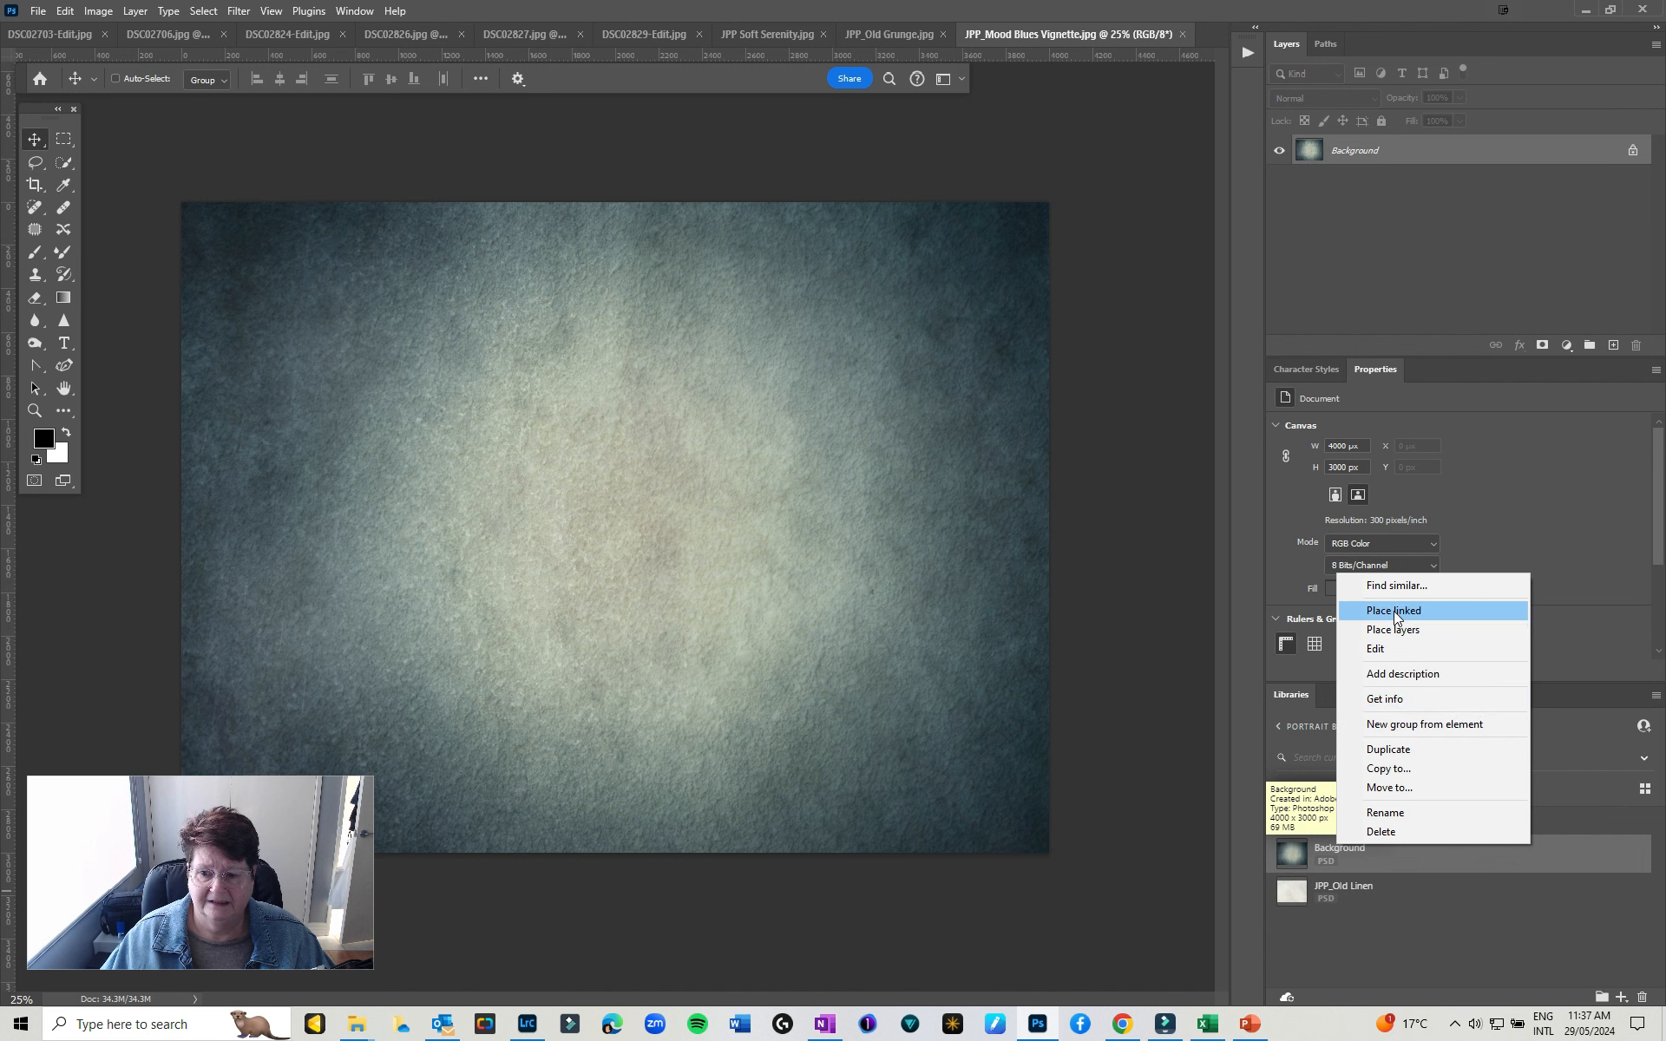
click(1384, 811)
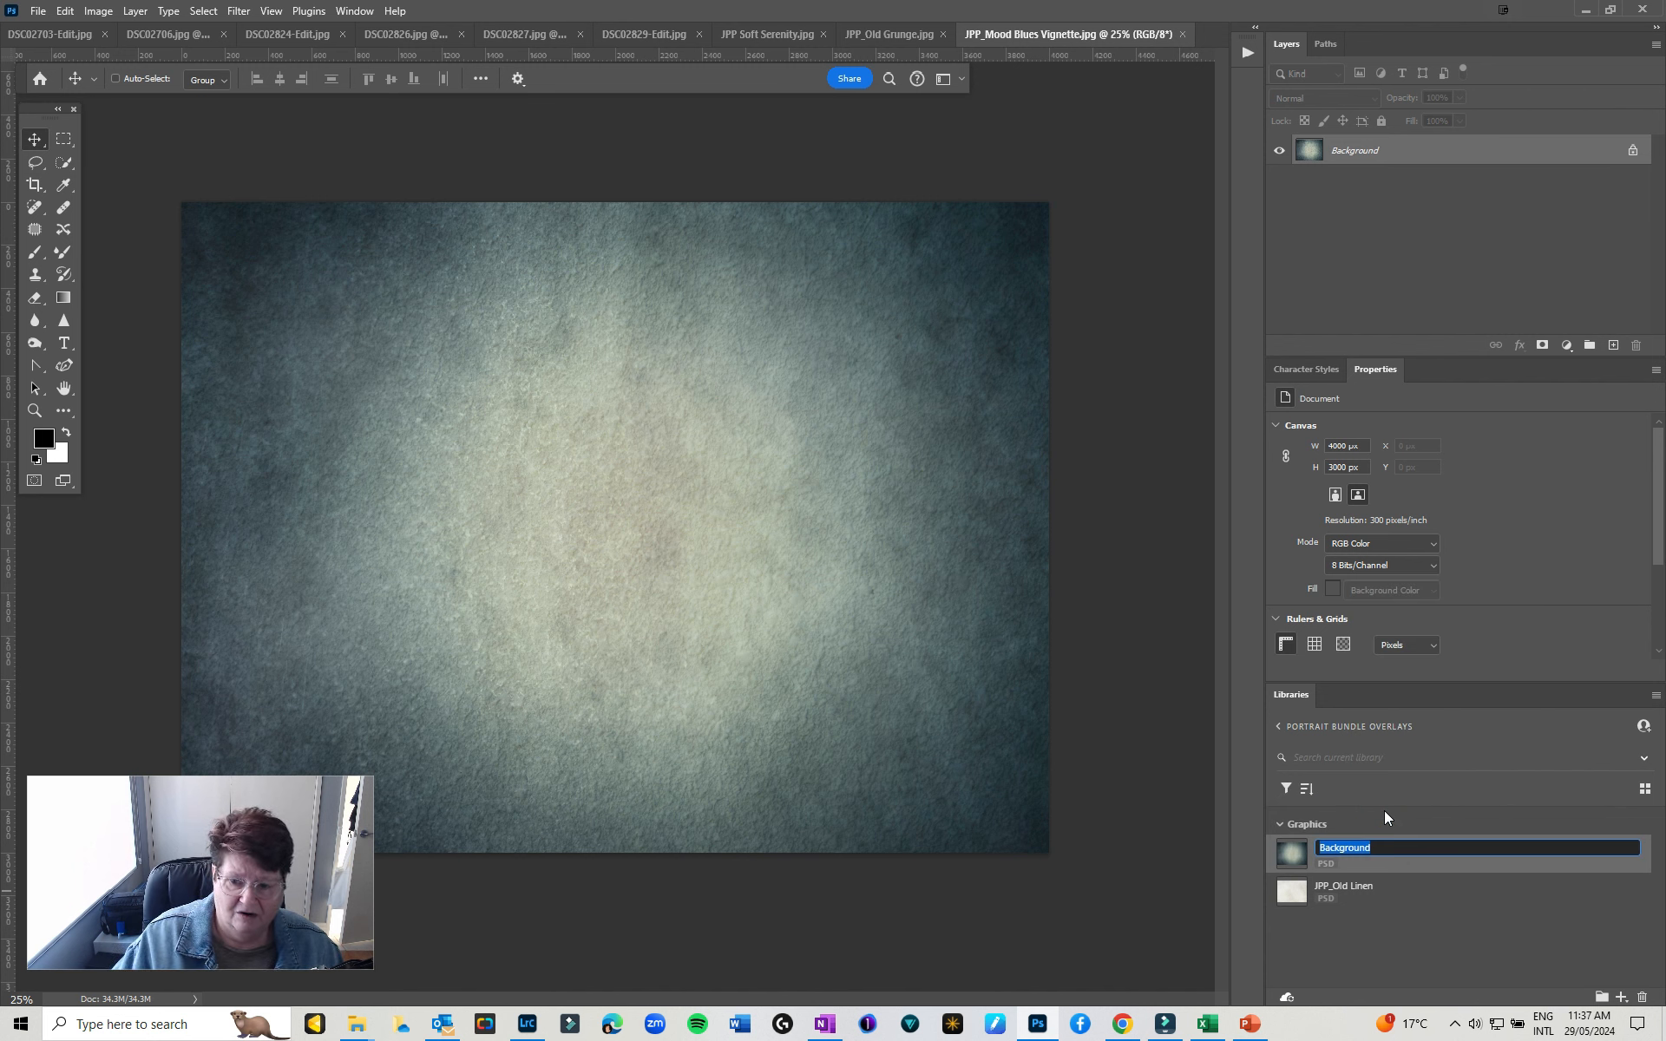
text(JPP_Moody Blue Vignette)
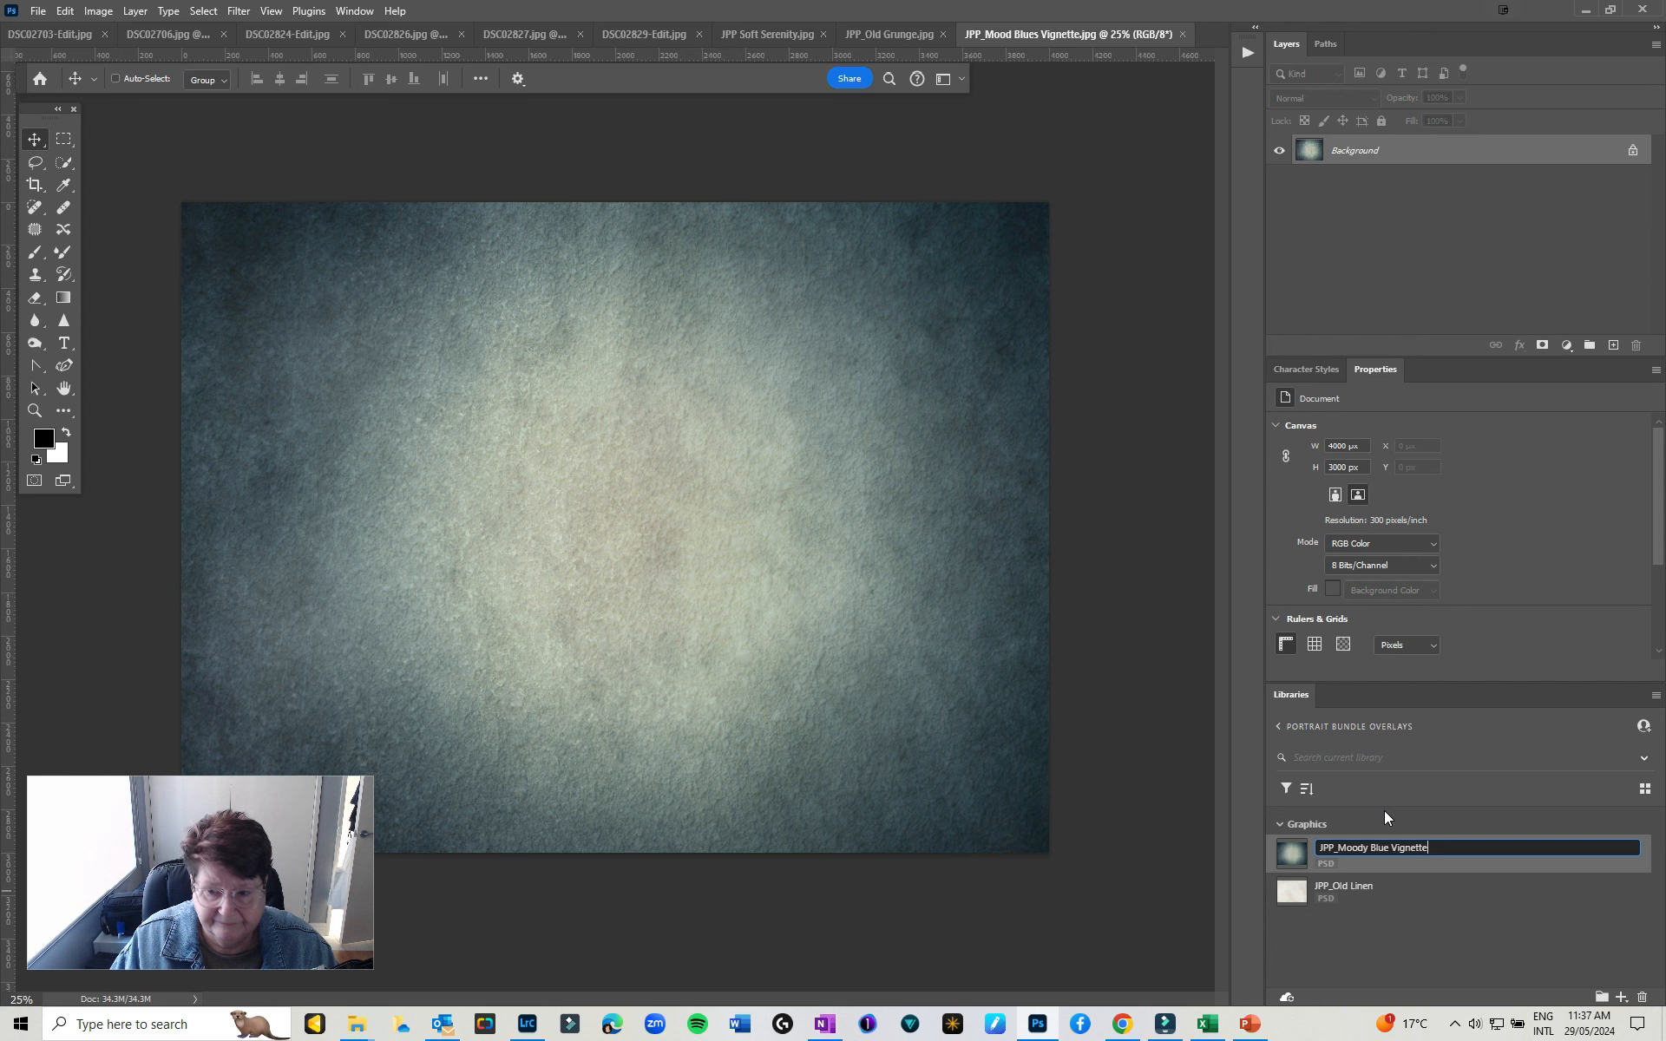
key(Return)
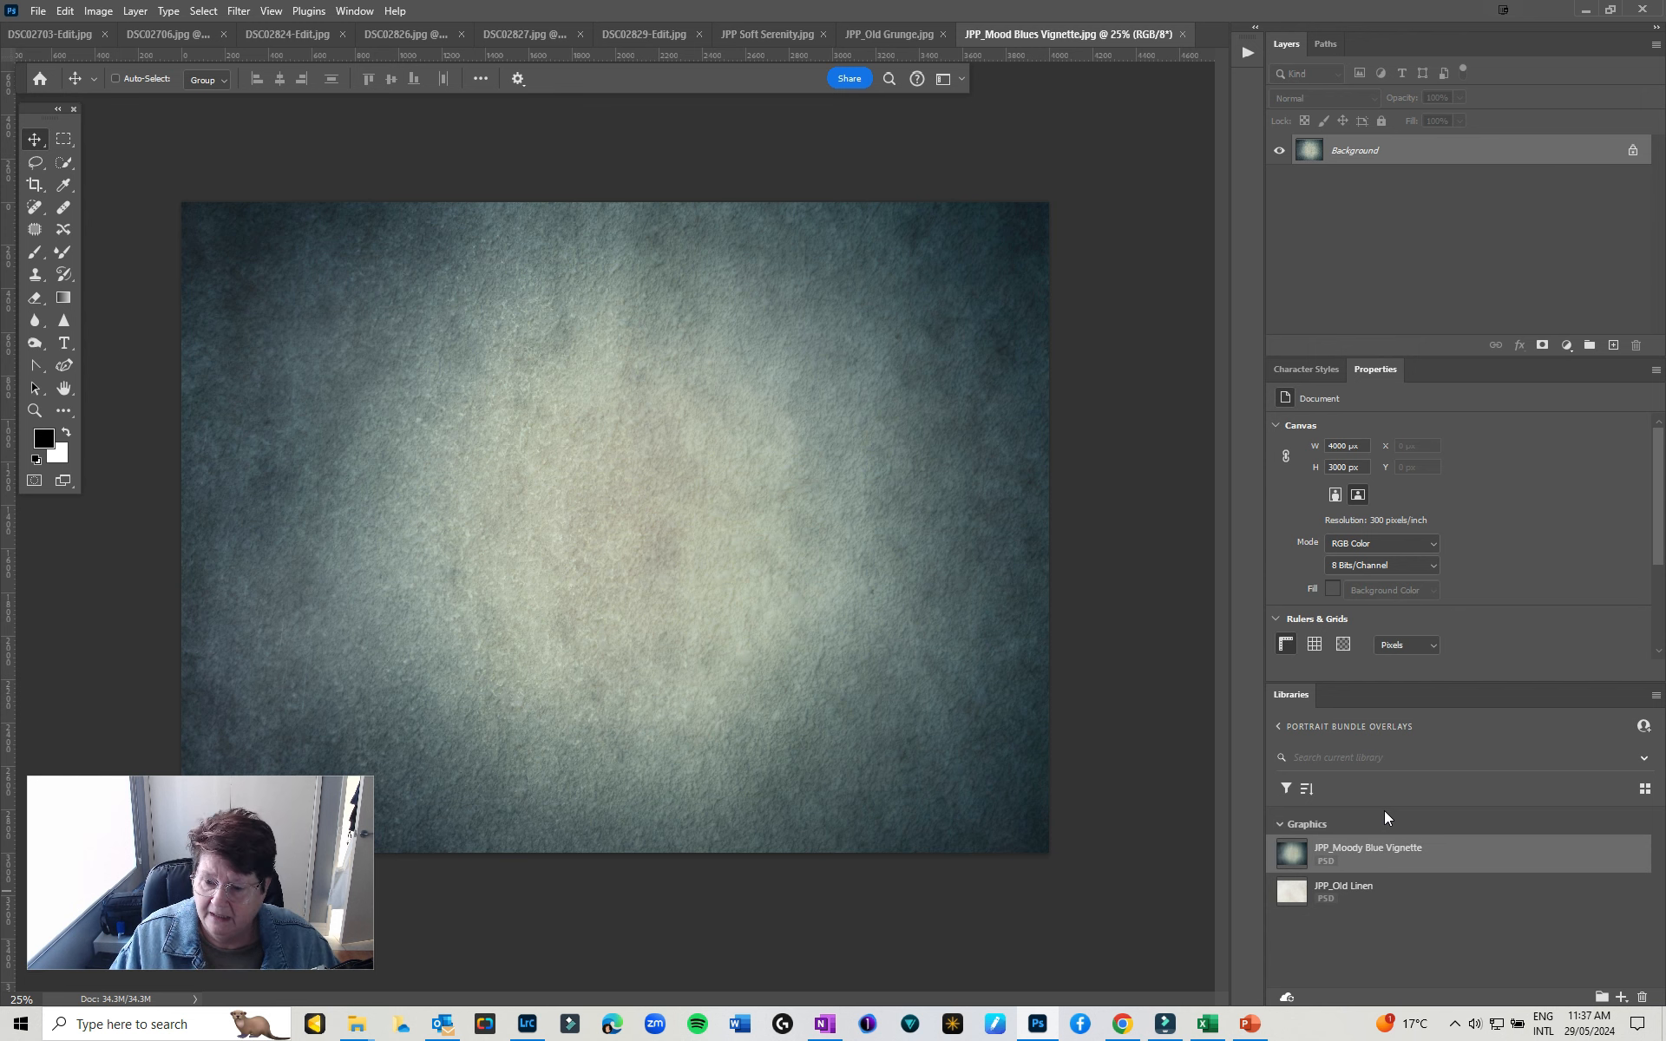
Close the Mood Blues Vignette image, add the Old Grunge texture to the library and rename its graphic JPP_Old Grunge
click(1181, 35)
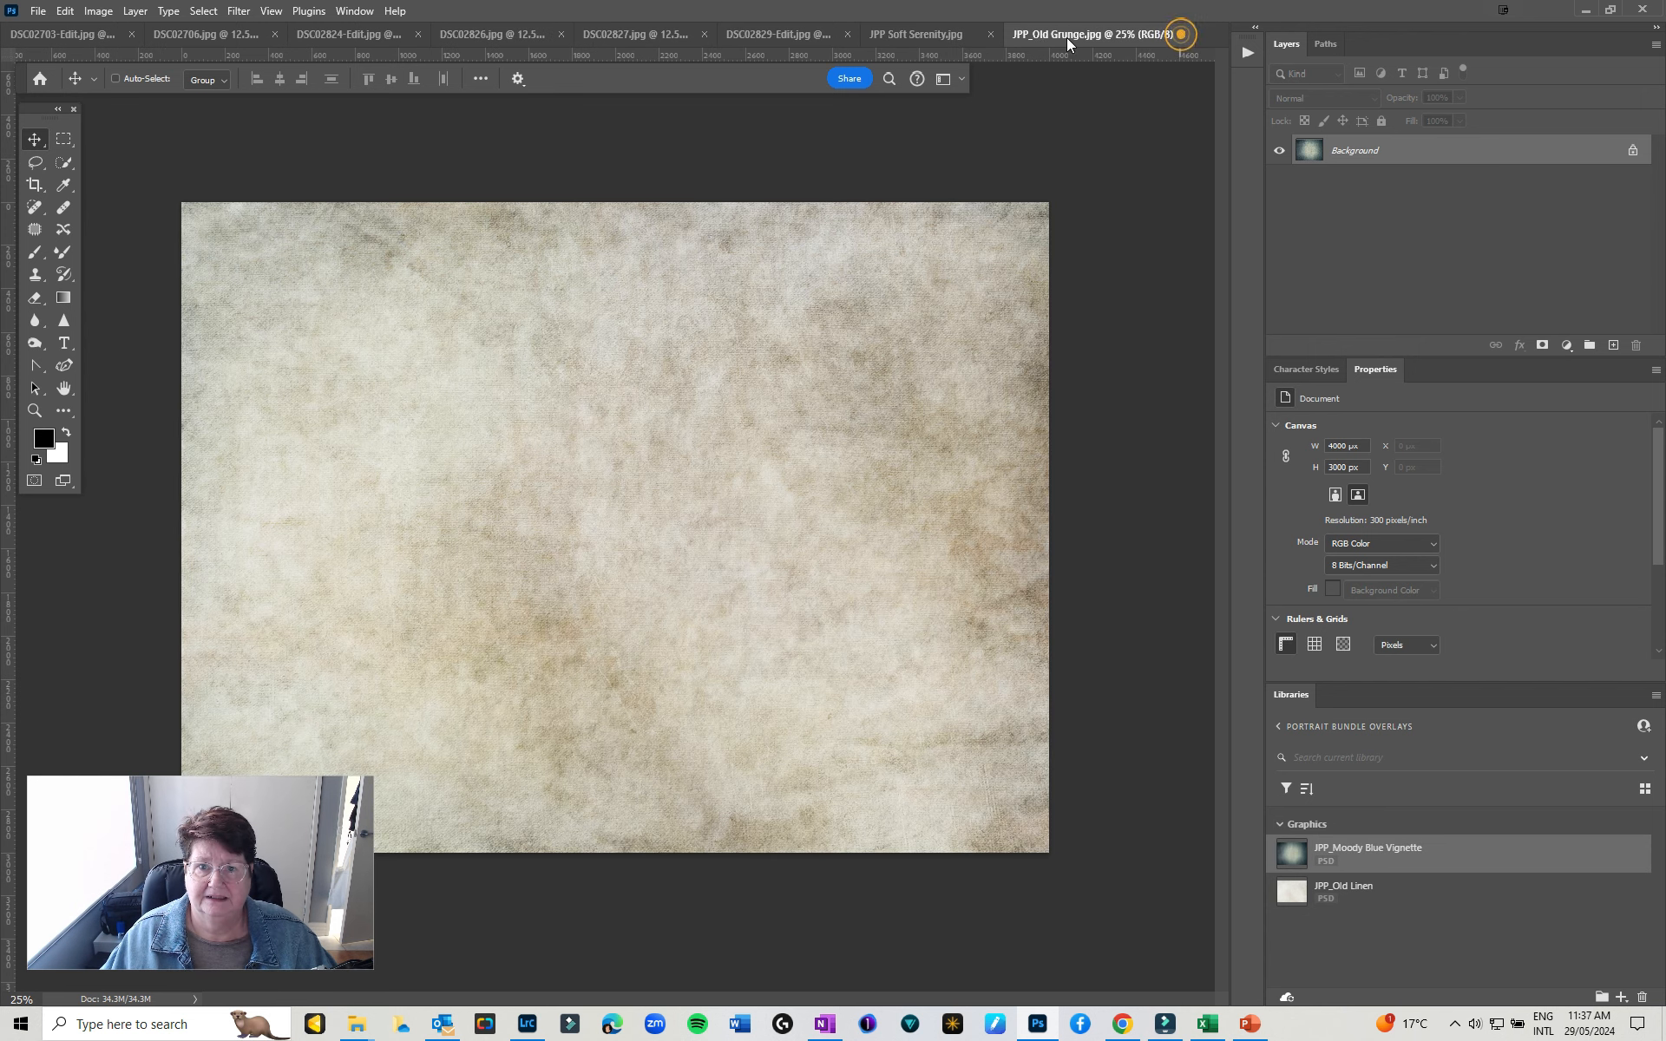
drag(699, 260, 1381, 942)
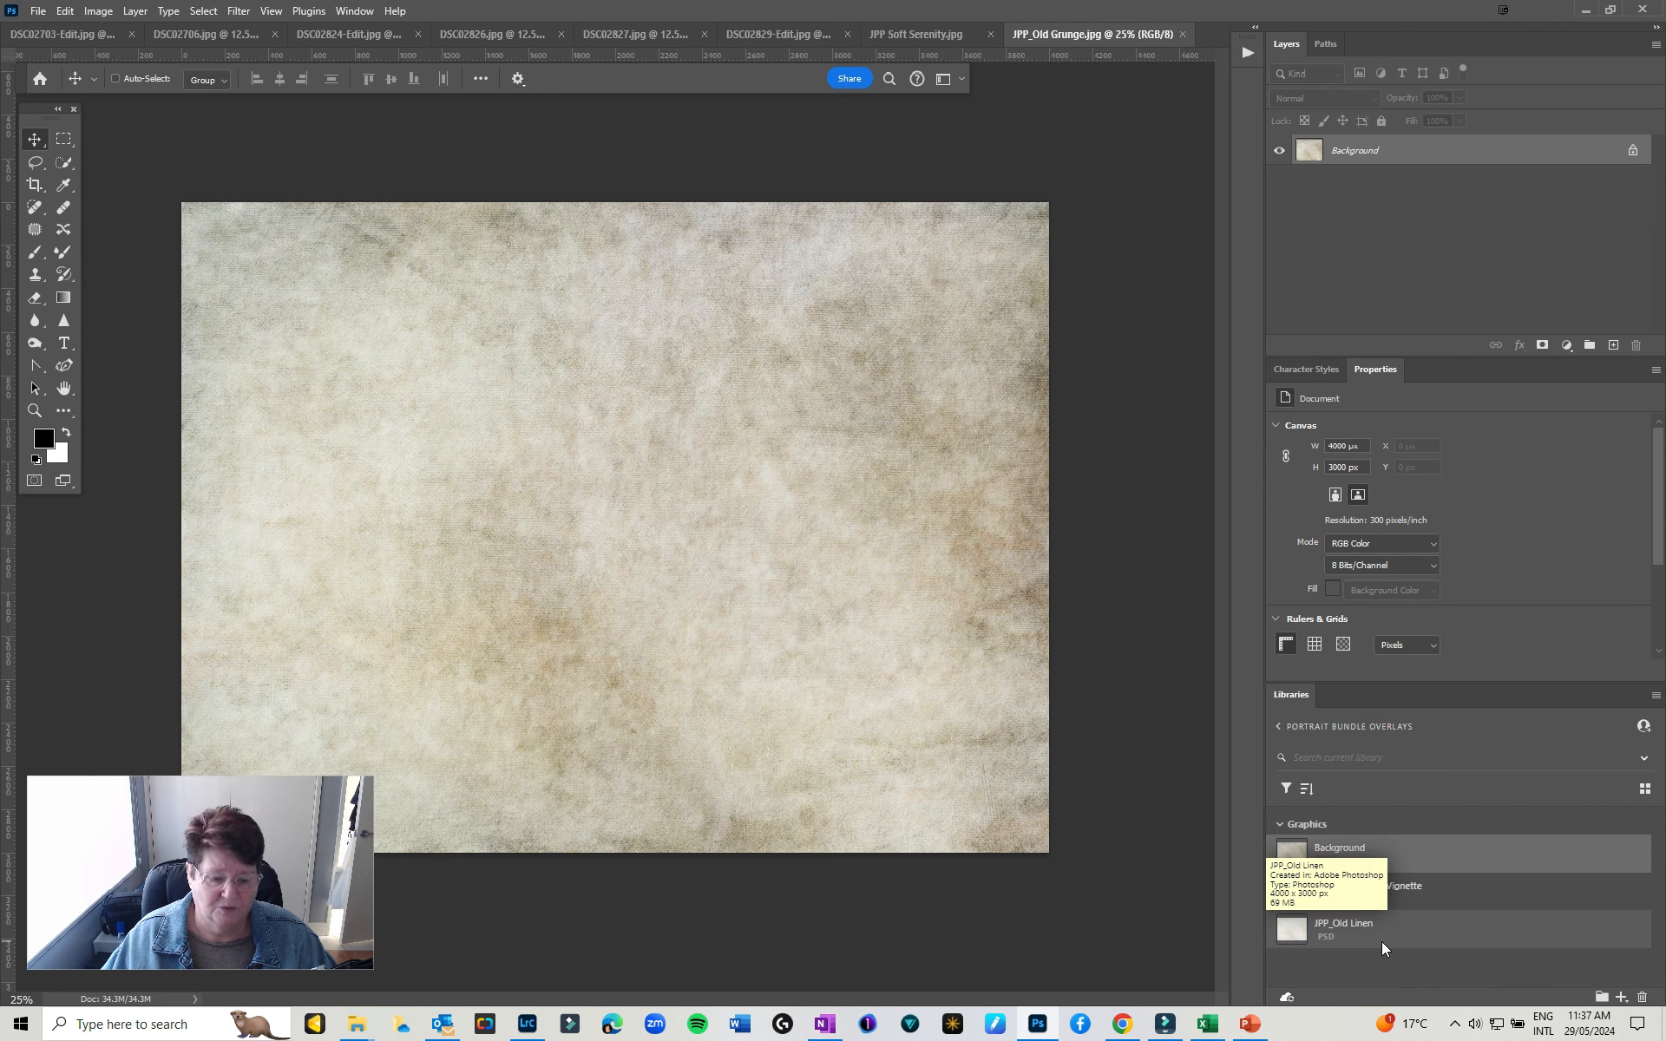
right_click(1341, 854)
click(1388, 823)
key(Return)
Add the open JPP Soft Serenity texture to the library and rename the graphic JPP Soft Serenity
drag(699, 347, 1379, 955)
right_click(1335, 857)
click(1387, 826)
text(JPP Soft Serenity)
key(Return)
Add the open DSC overlay images to the Portrait Bundle Overlays library one after another, closing each image once added
drag(680, 349, 1380, 954)
click(820, 35)
drag(704, 452, 1423, 919)
click(645, 34)
drag(694, 434, 1502, 918)
click(467, 35)
drag(685, 390, 1416, 859)
Close the remaining open overlay images
click(276, 35)
click(104, 35)
drag(104, 35, 1007, 35)
key(ctrl+w)
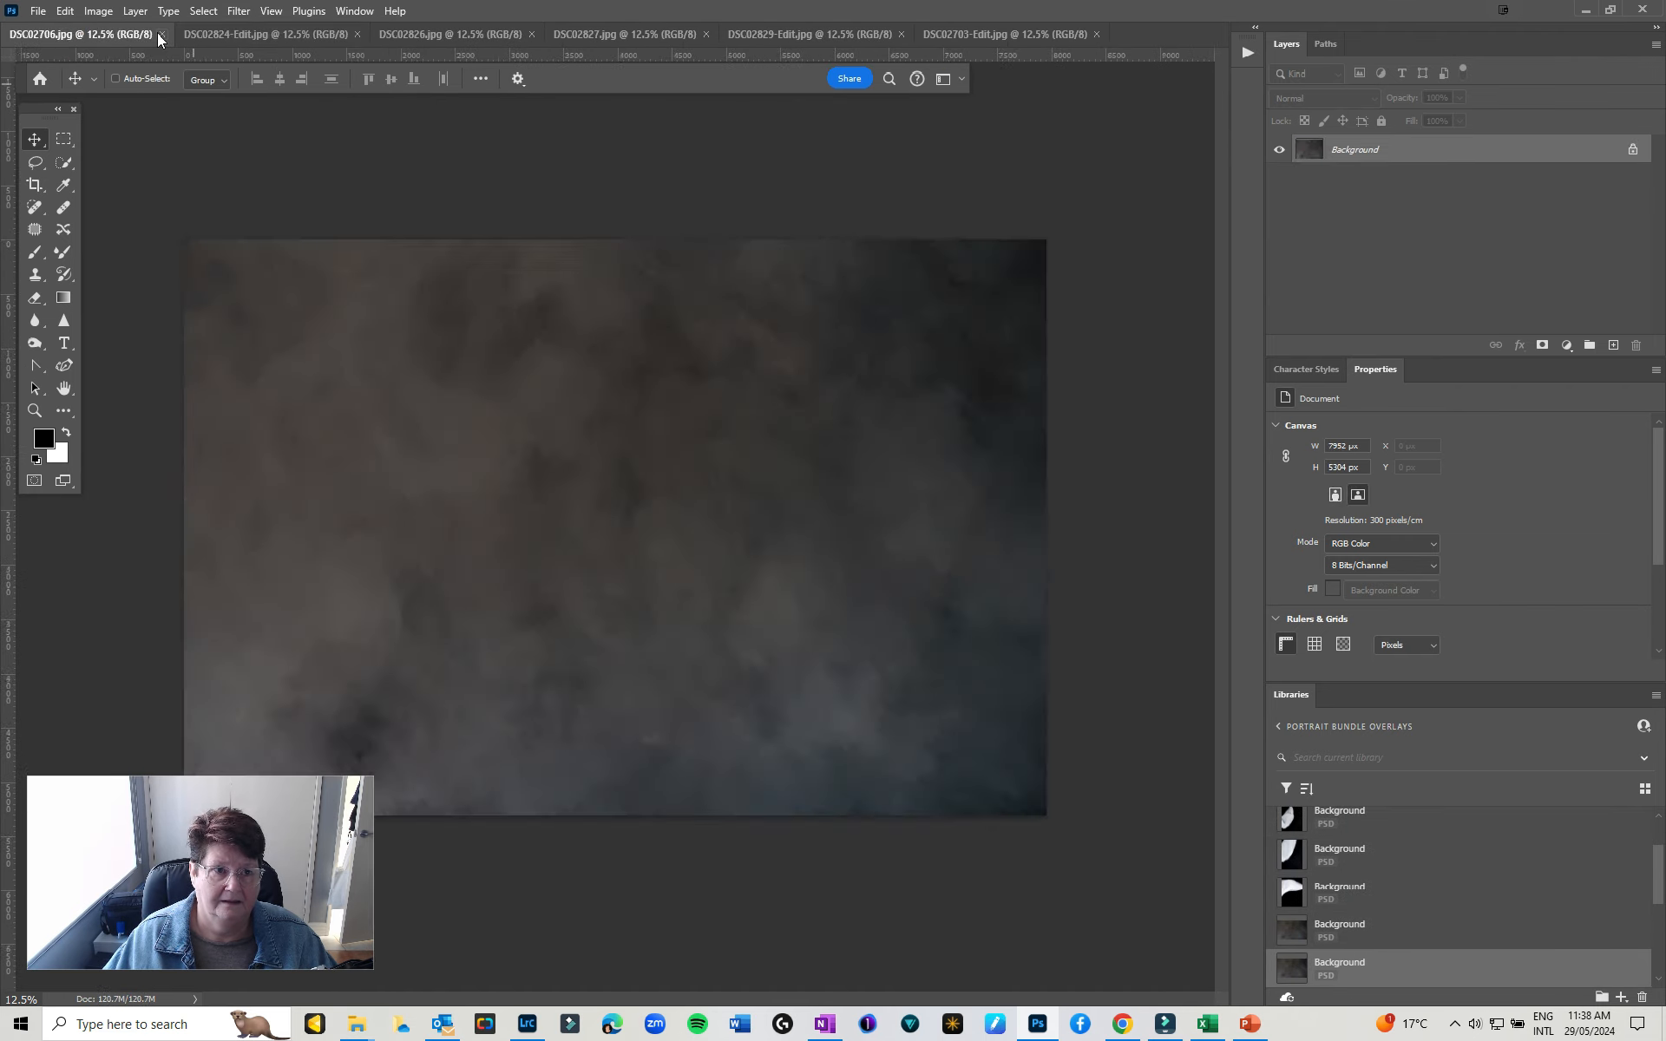
key(ctrl+w)
key(ctrl+w)
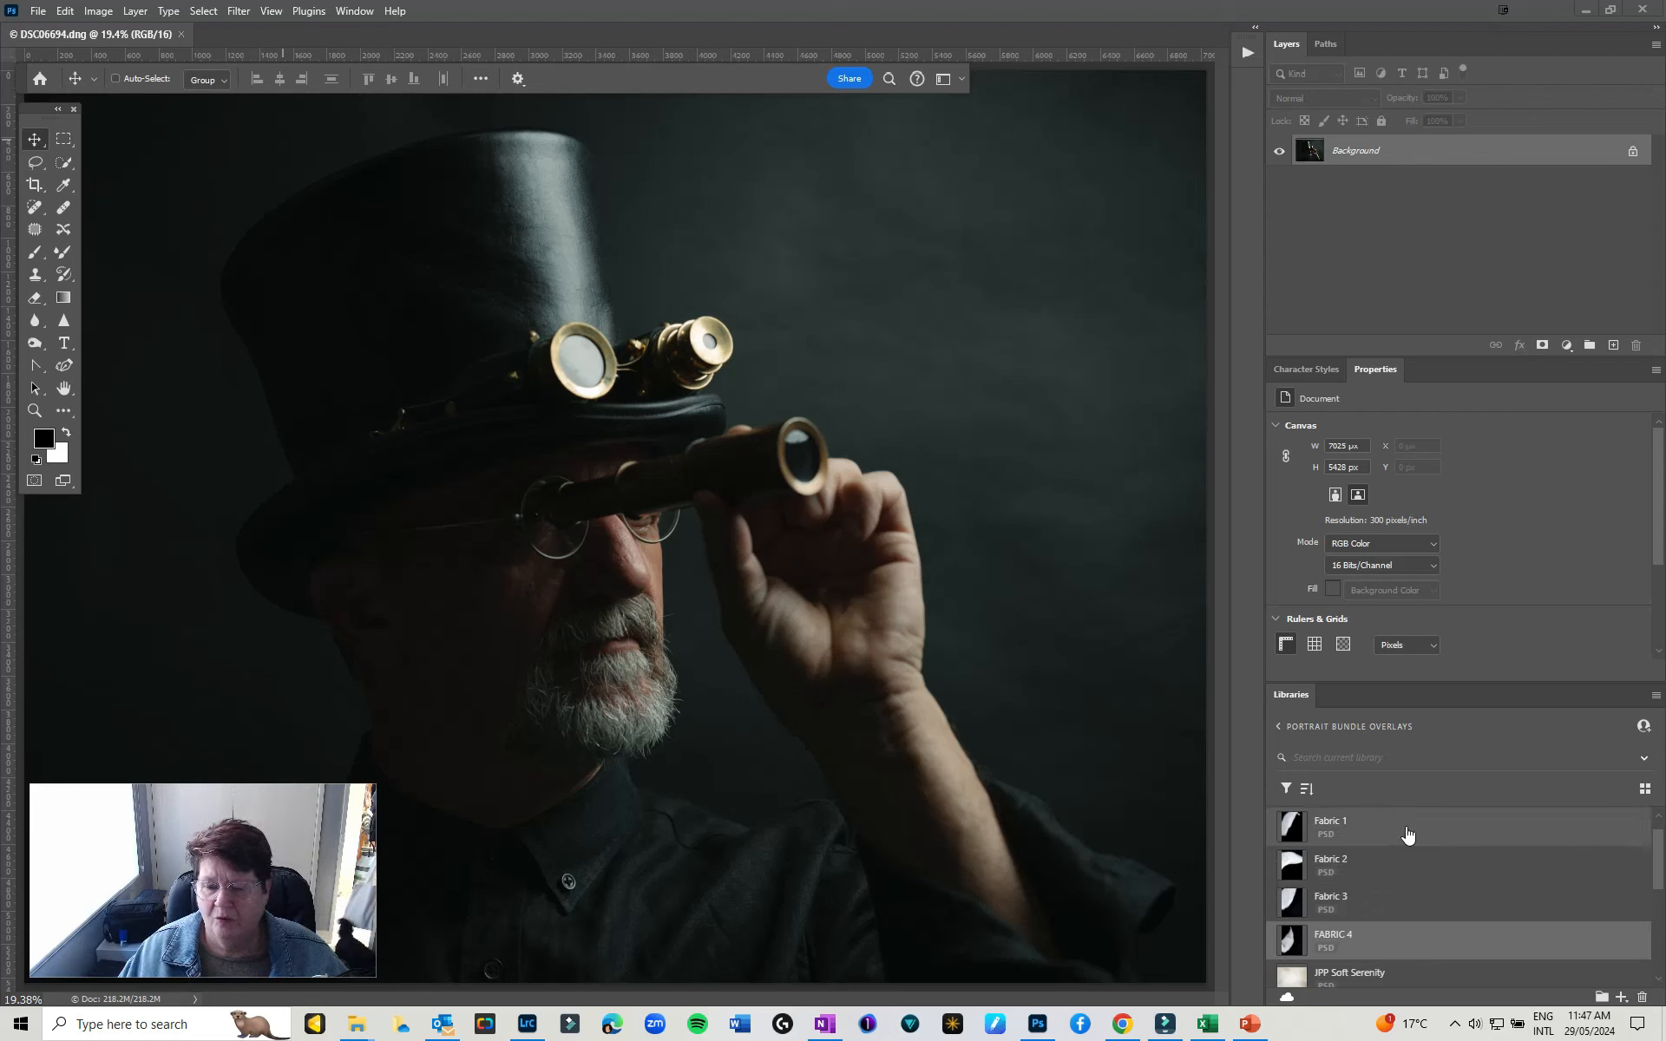
Look through the graphics in the Portrait Bundle Overlays library and go back to the list of all libraries
scroll(1389, 965, down, 2)
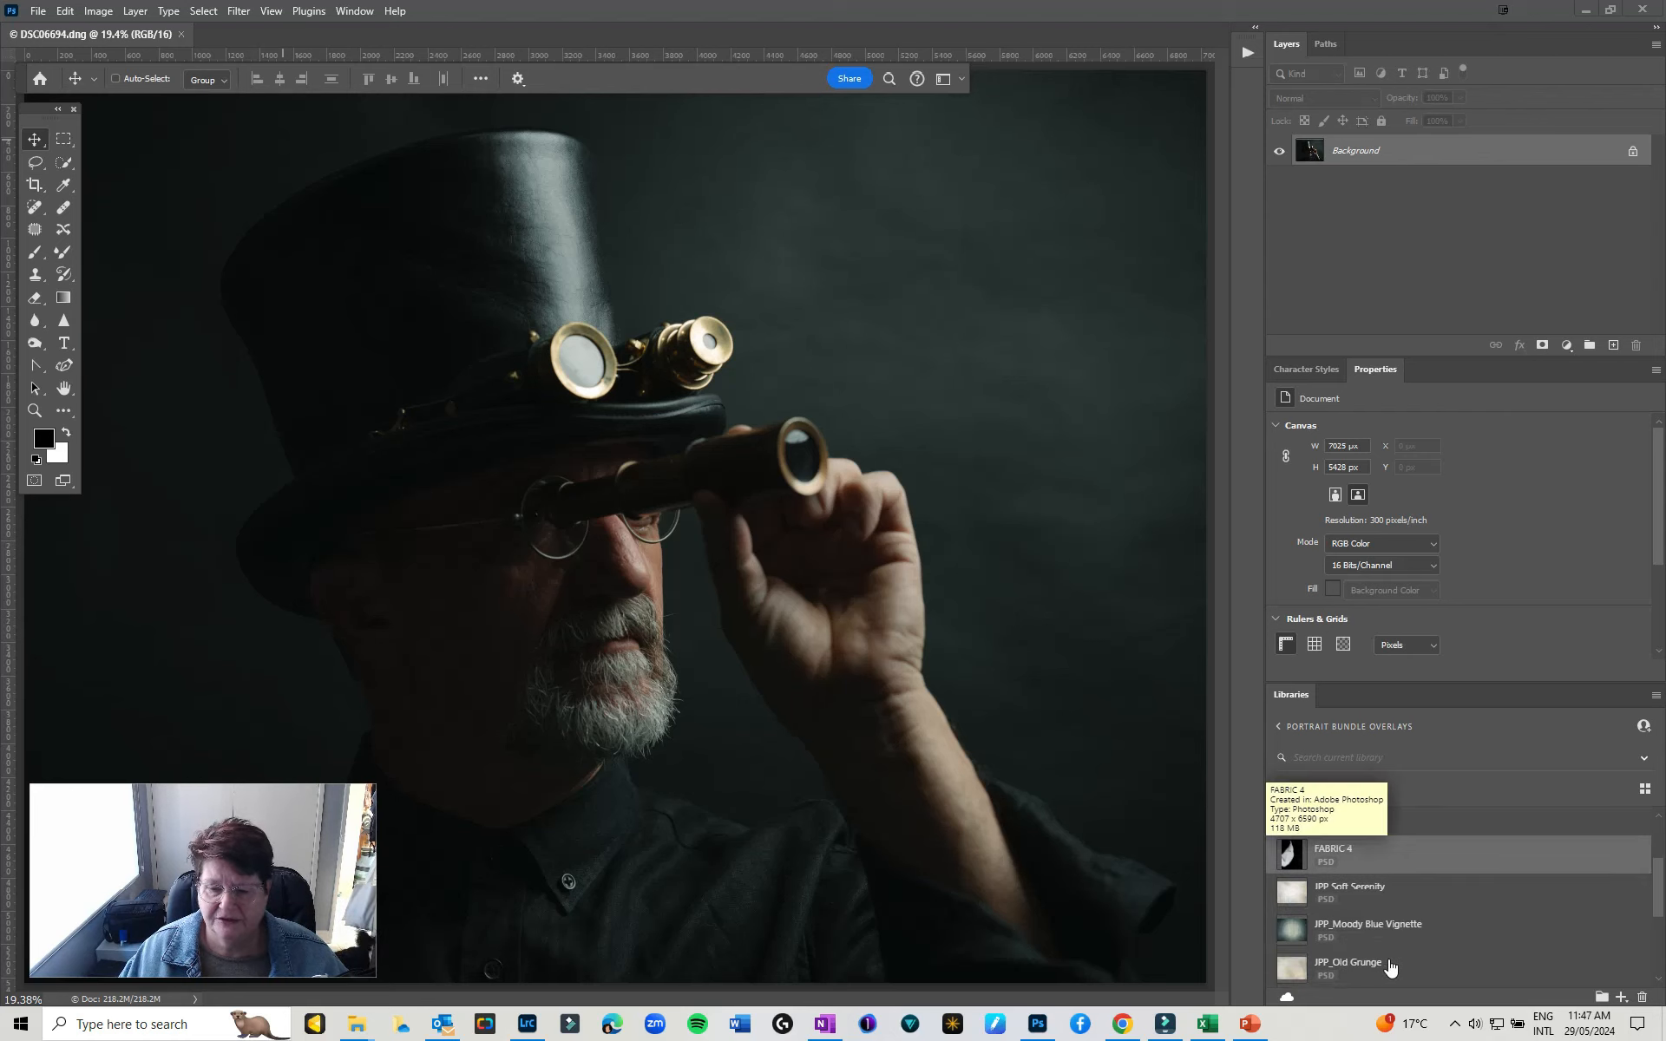
scroll(1387, 961, up, 2)
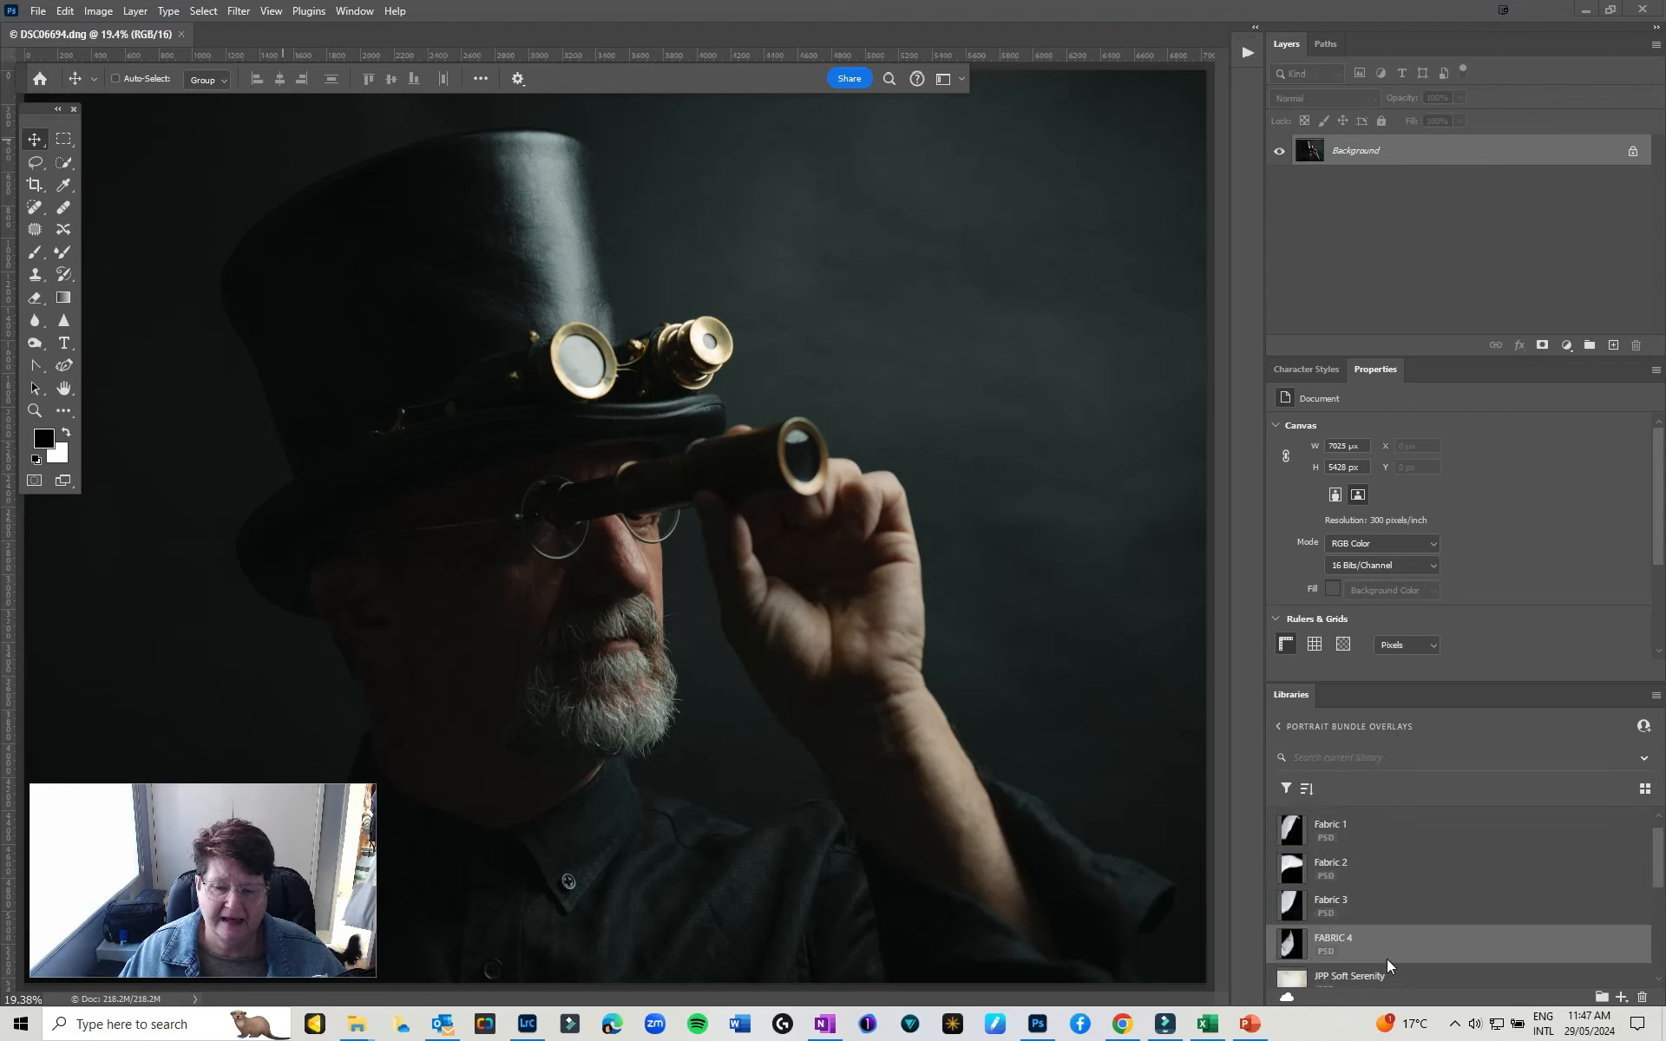
scroll(1386, 960, up, 1)
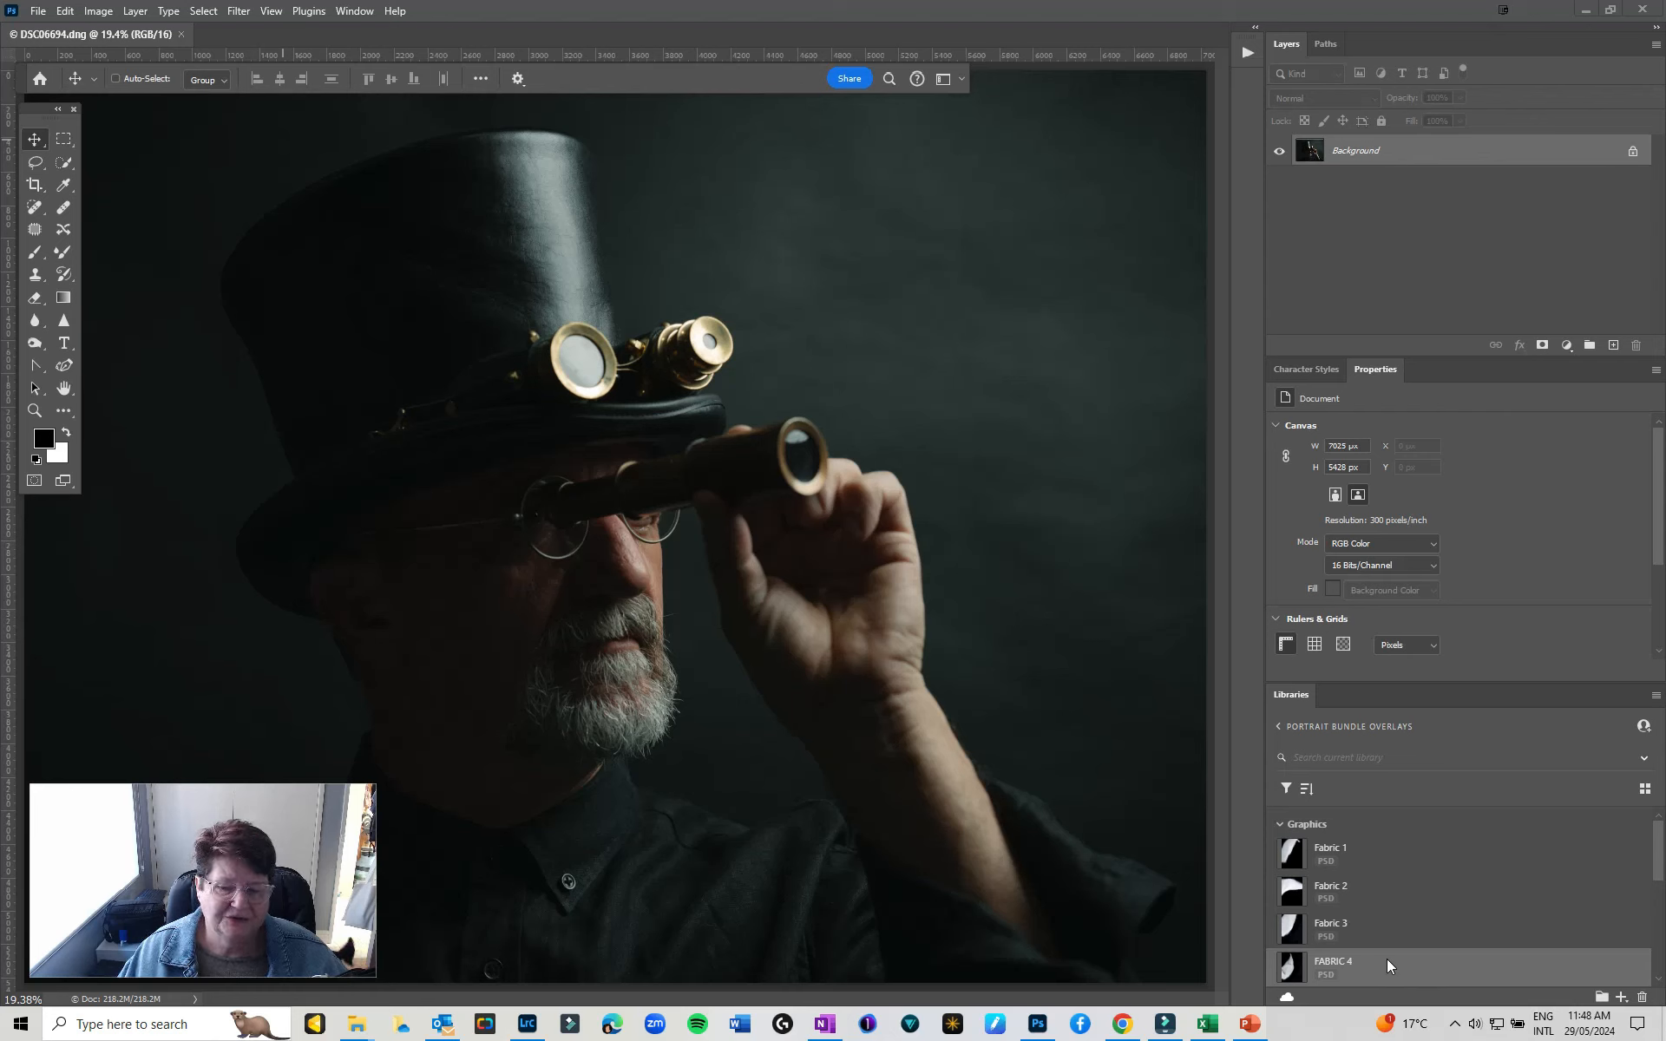
scroll(1386, 960, down, 3)
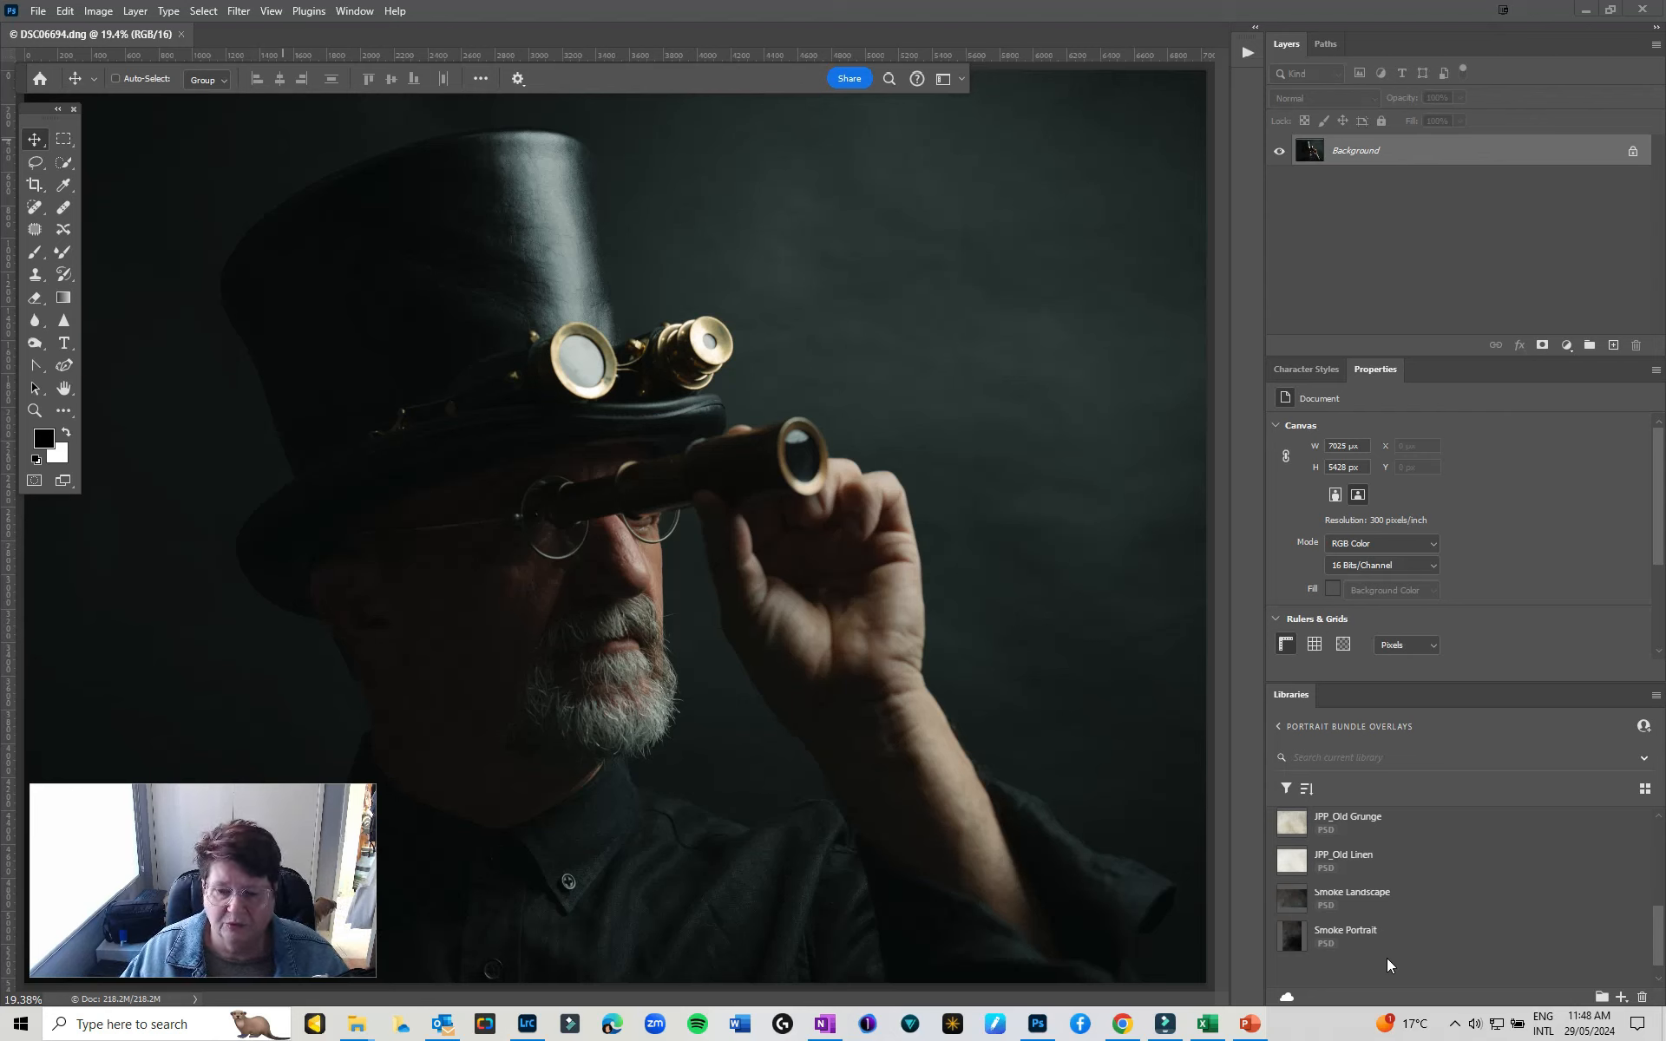
click(1277, 726)
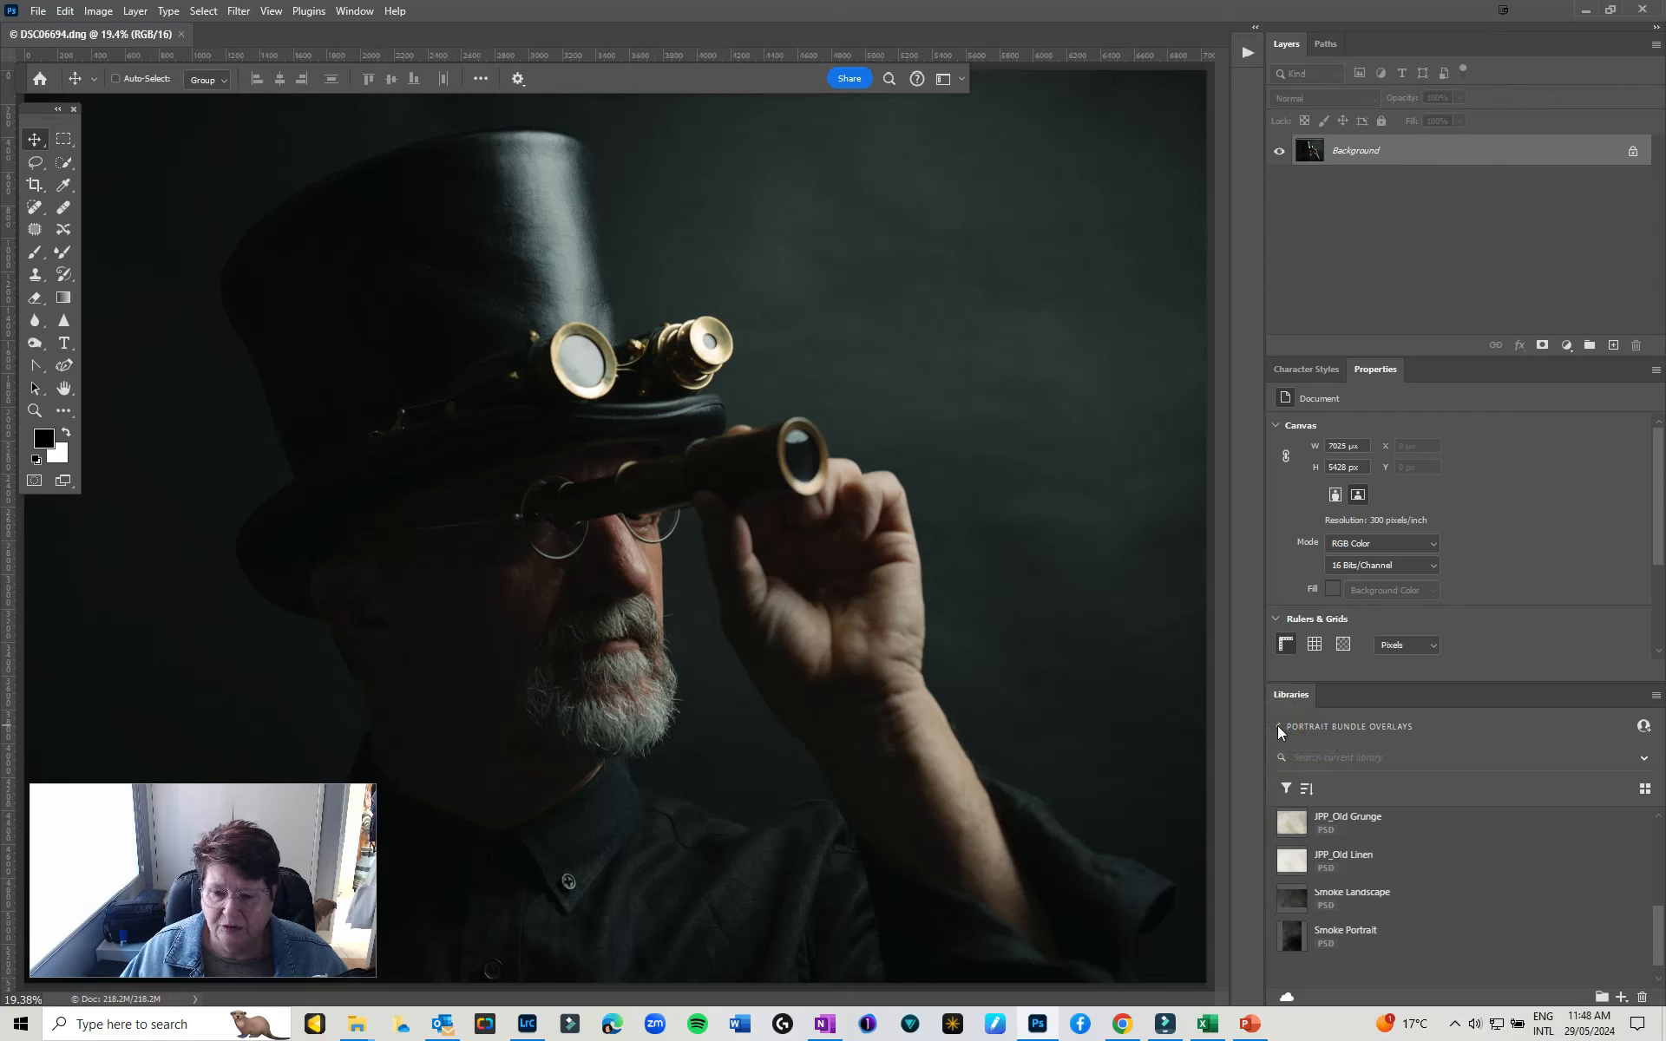
scroll(1392, 911, down, 3)
scroll(1392, 911, up, 3)
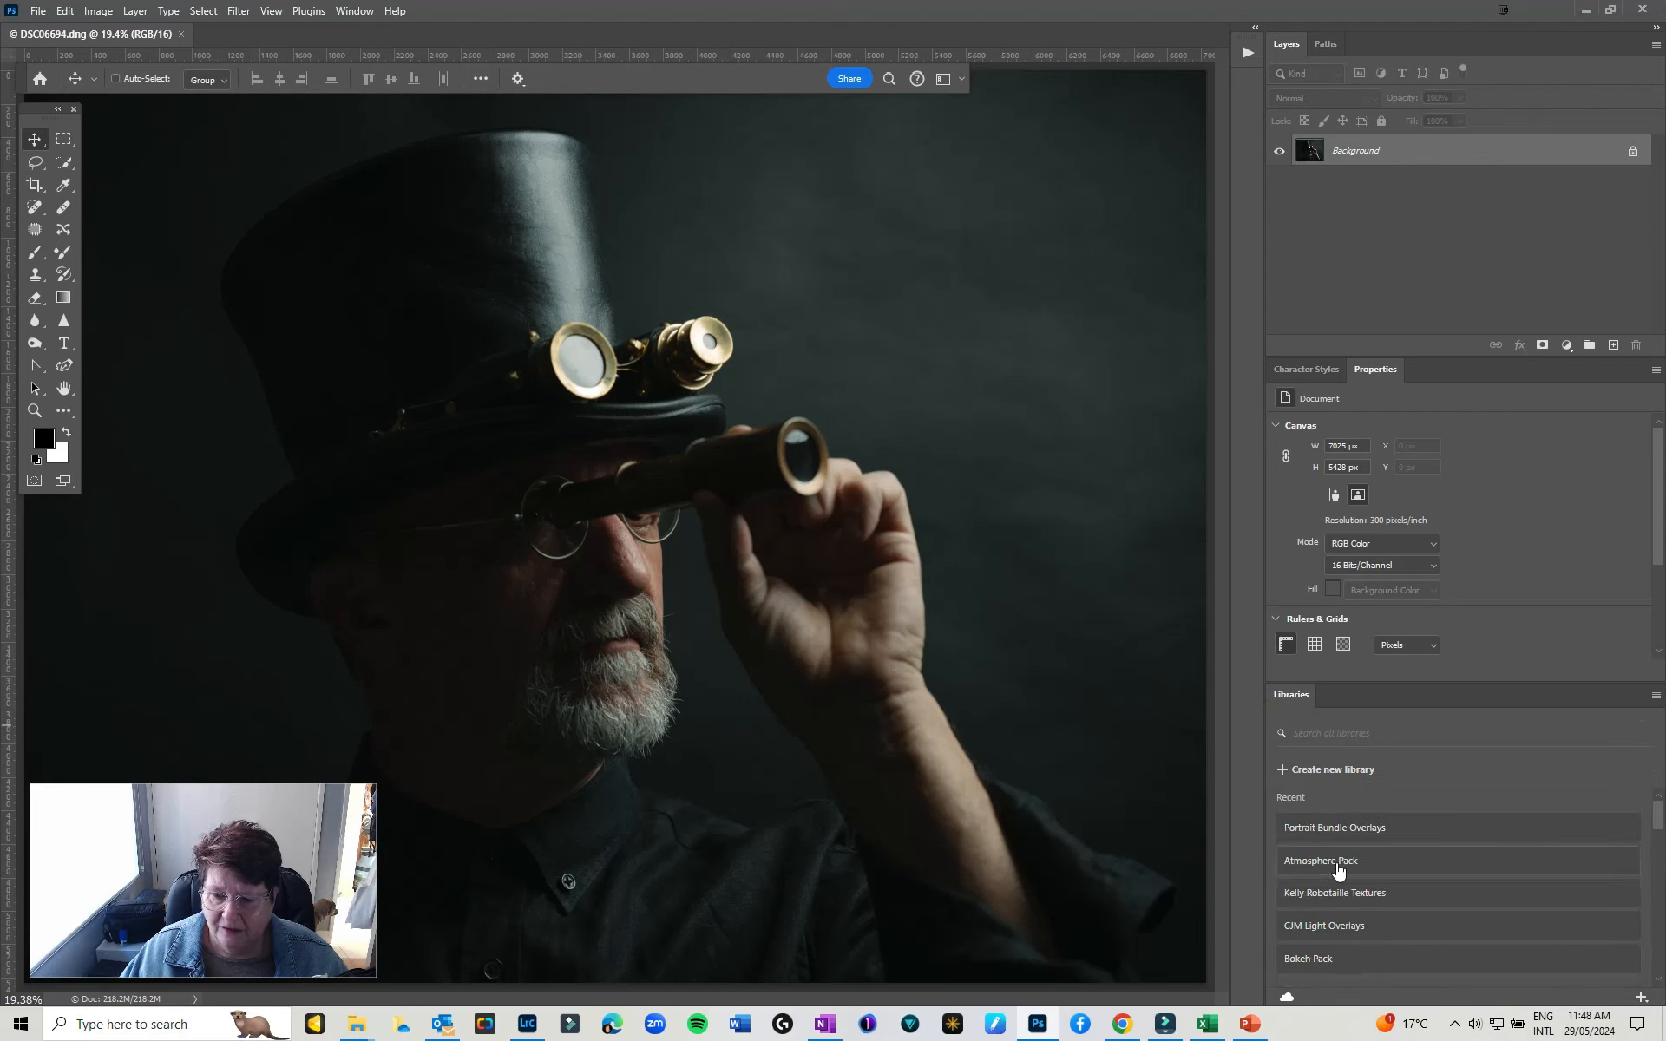
Reopen the Portrait Bundle Overlays library and place Smoke Landscape on the portrait, stretched to cover the whole canvas
click(1331, 828)
scroll(1371, 928, down, 2)
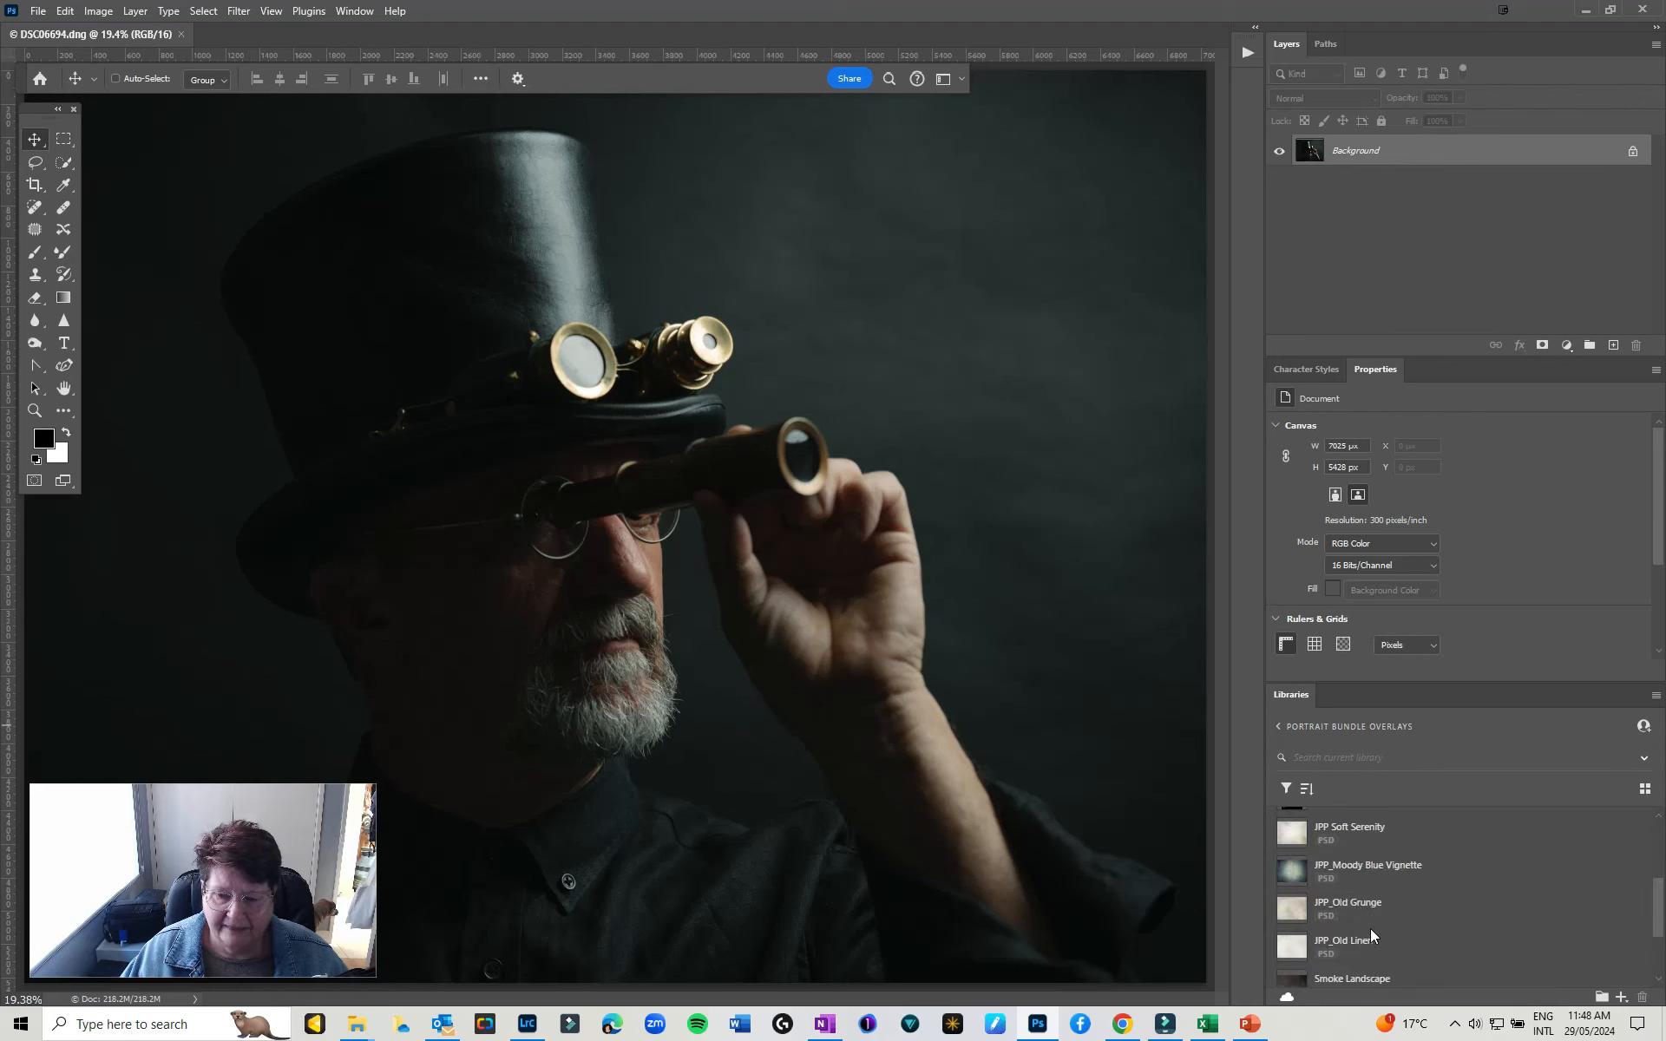
scroll(1353, 919, down, 2)
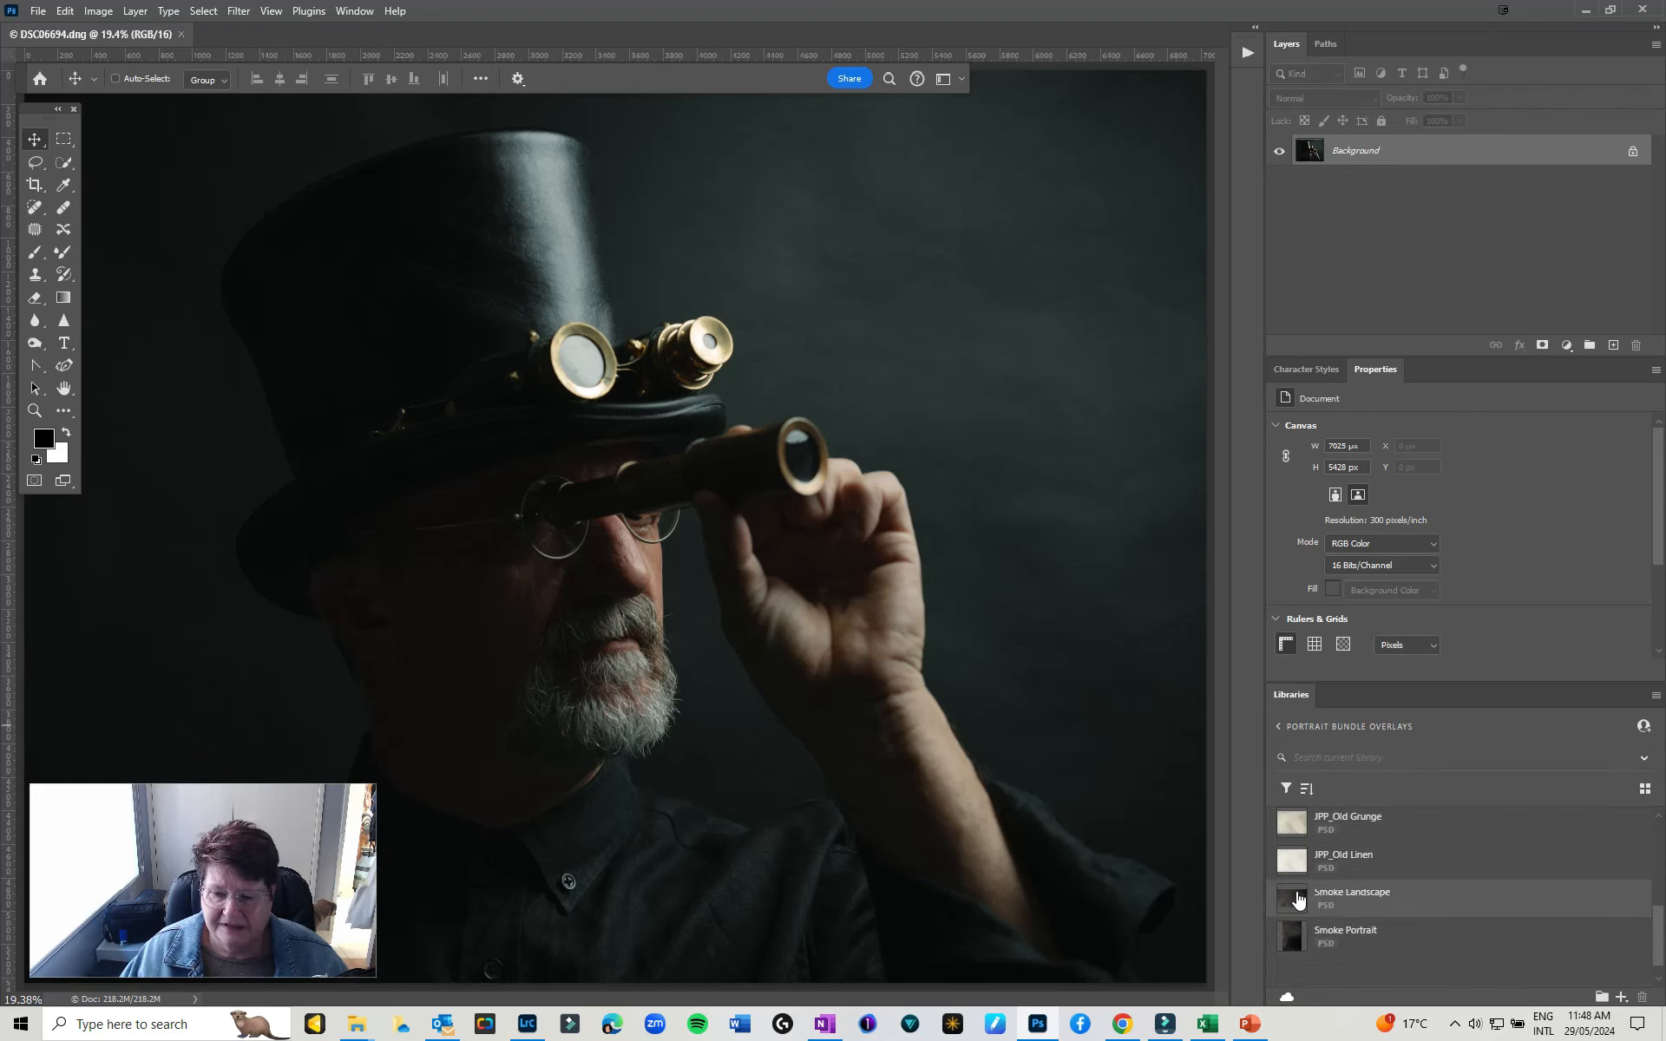
drag(1294, 897, 386, 423)
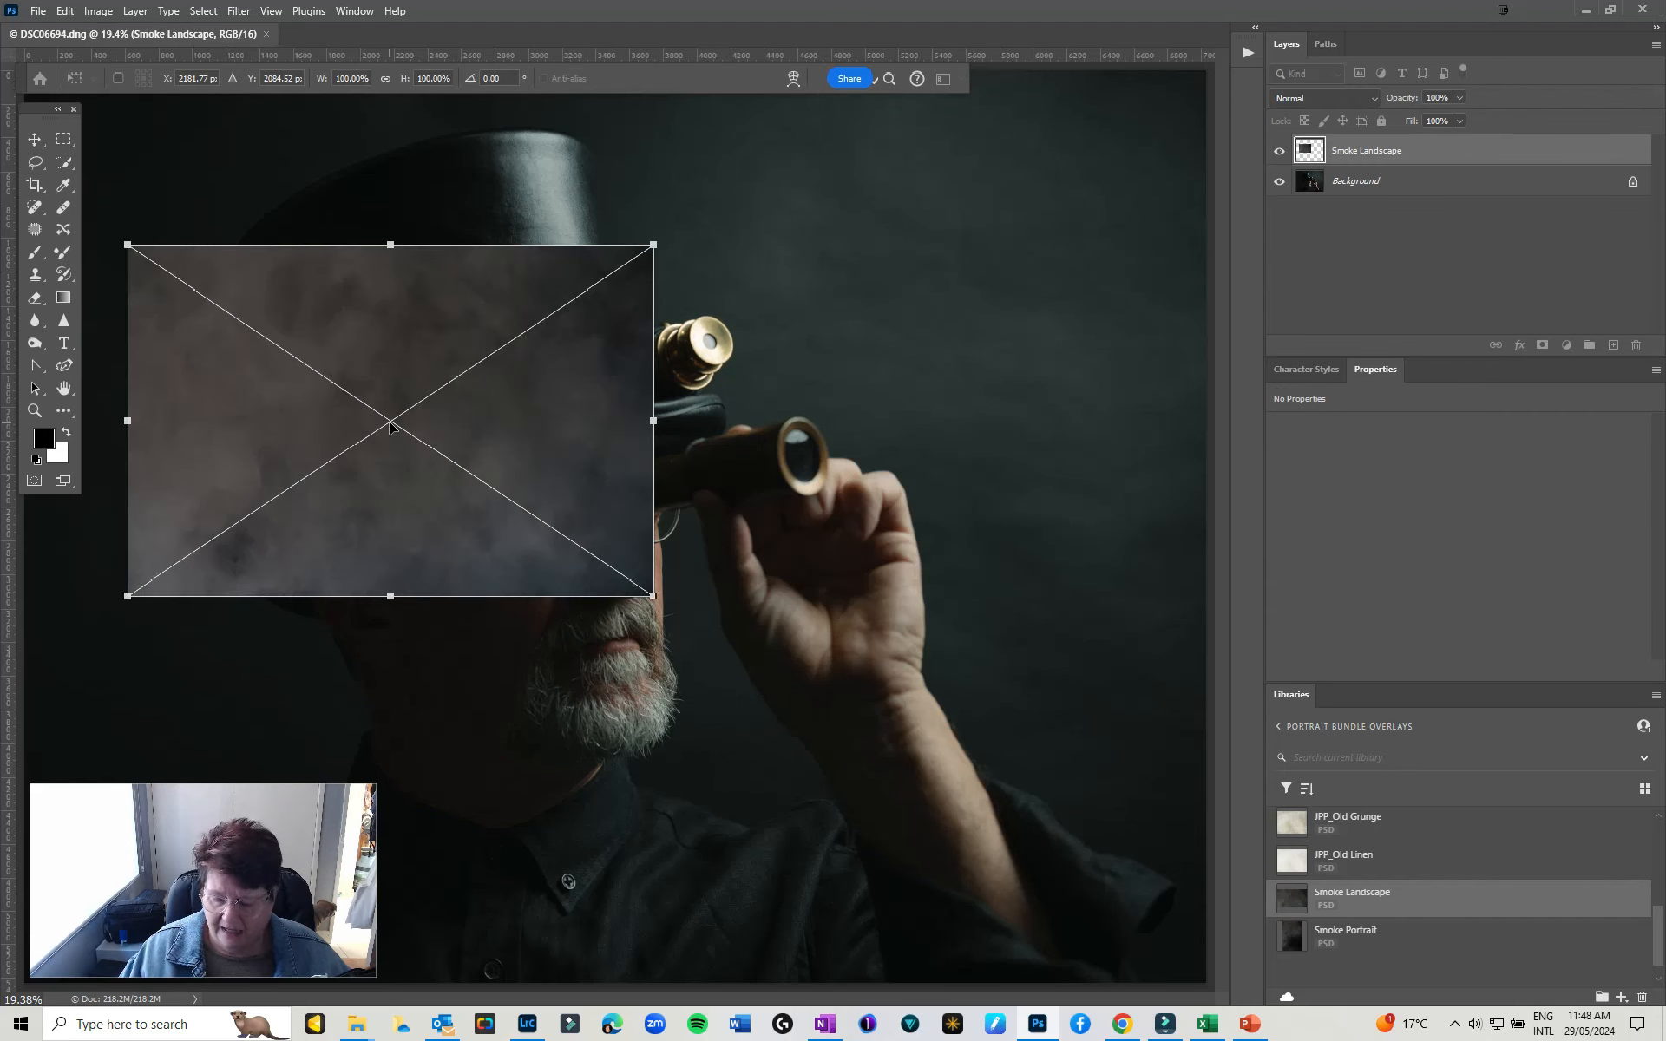
key(ctrl+minus)
drag(333, 347, 238, 190)
drag(553, 429, 1127, 925)
double_click(938, 586)
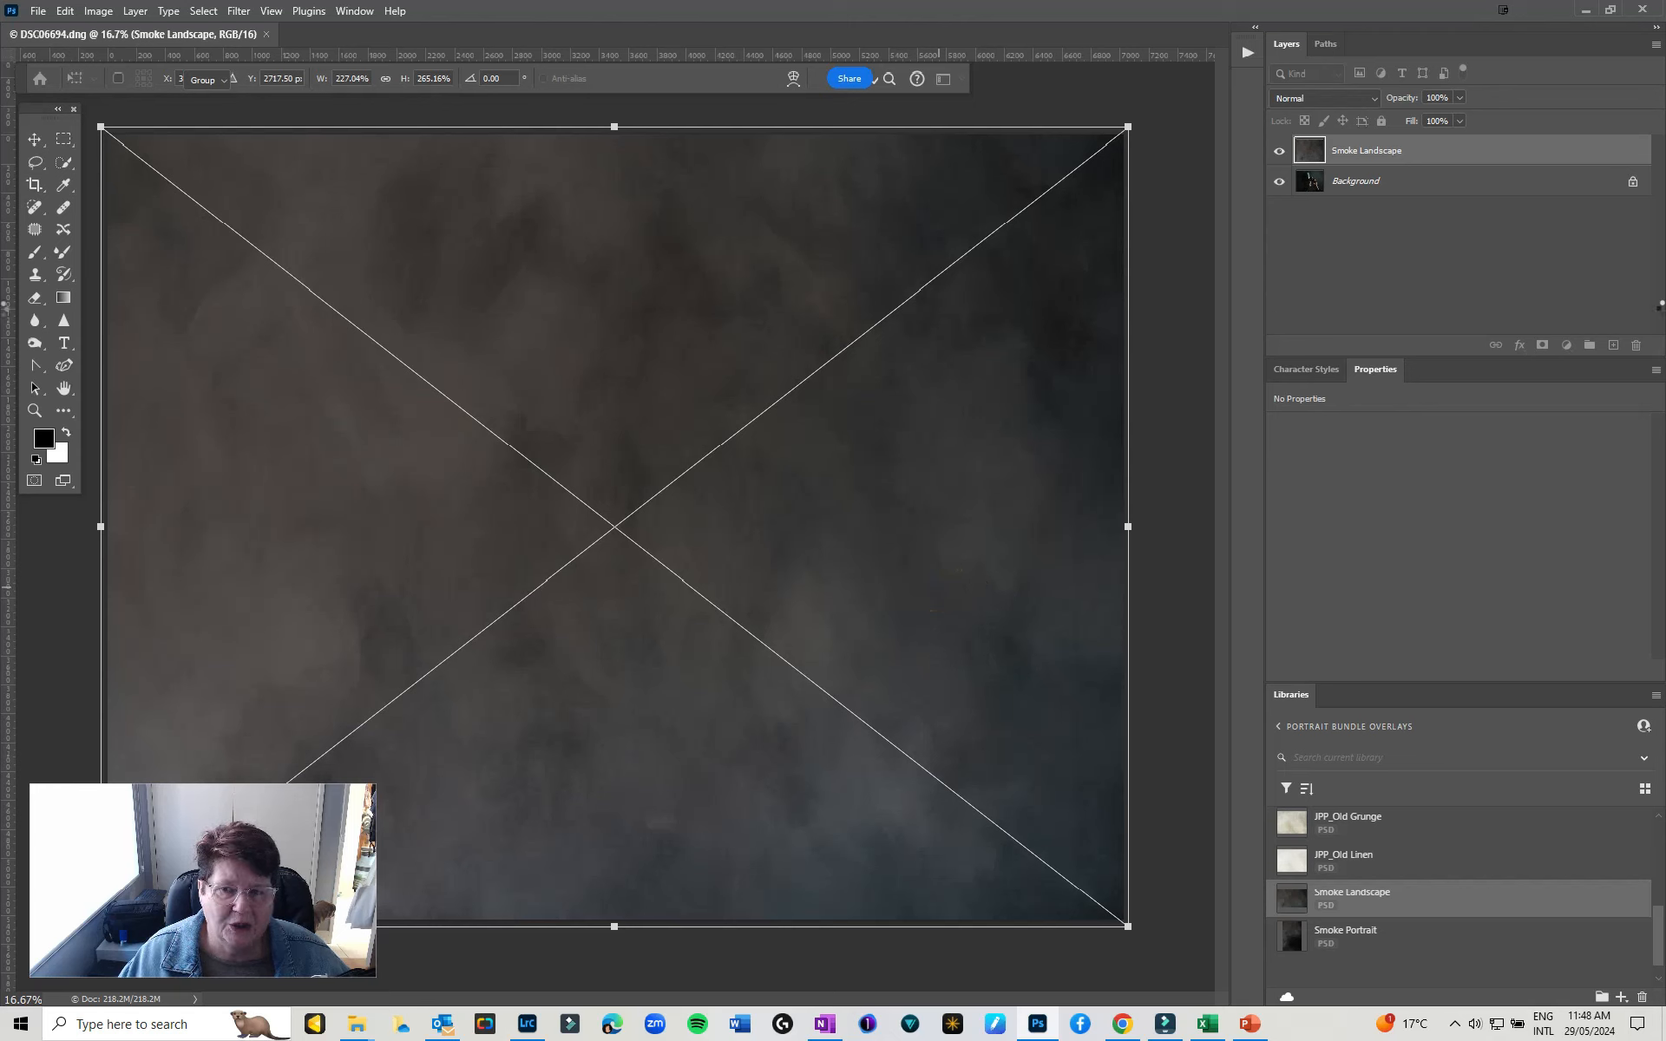
Set the Smoke Landscape layer's blend mode to Screen and its opacity to 80%
click(1358, 98)
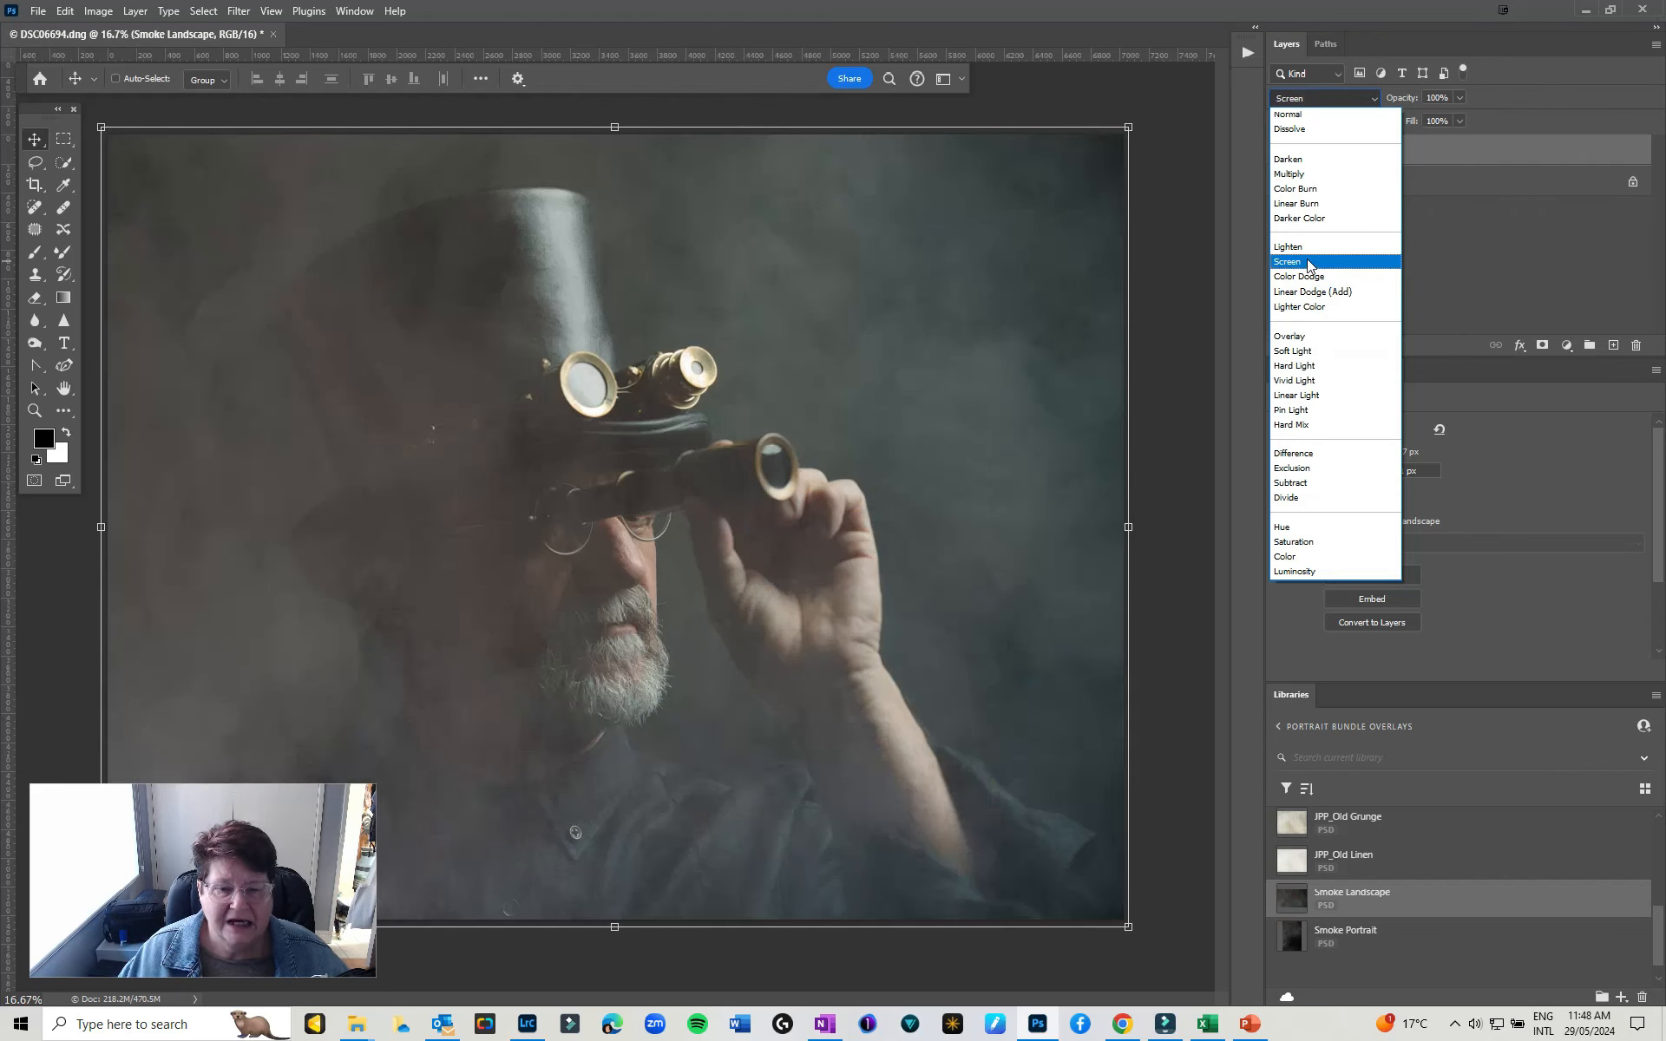
click(1307, 261)
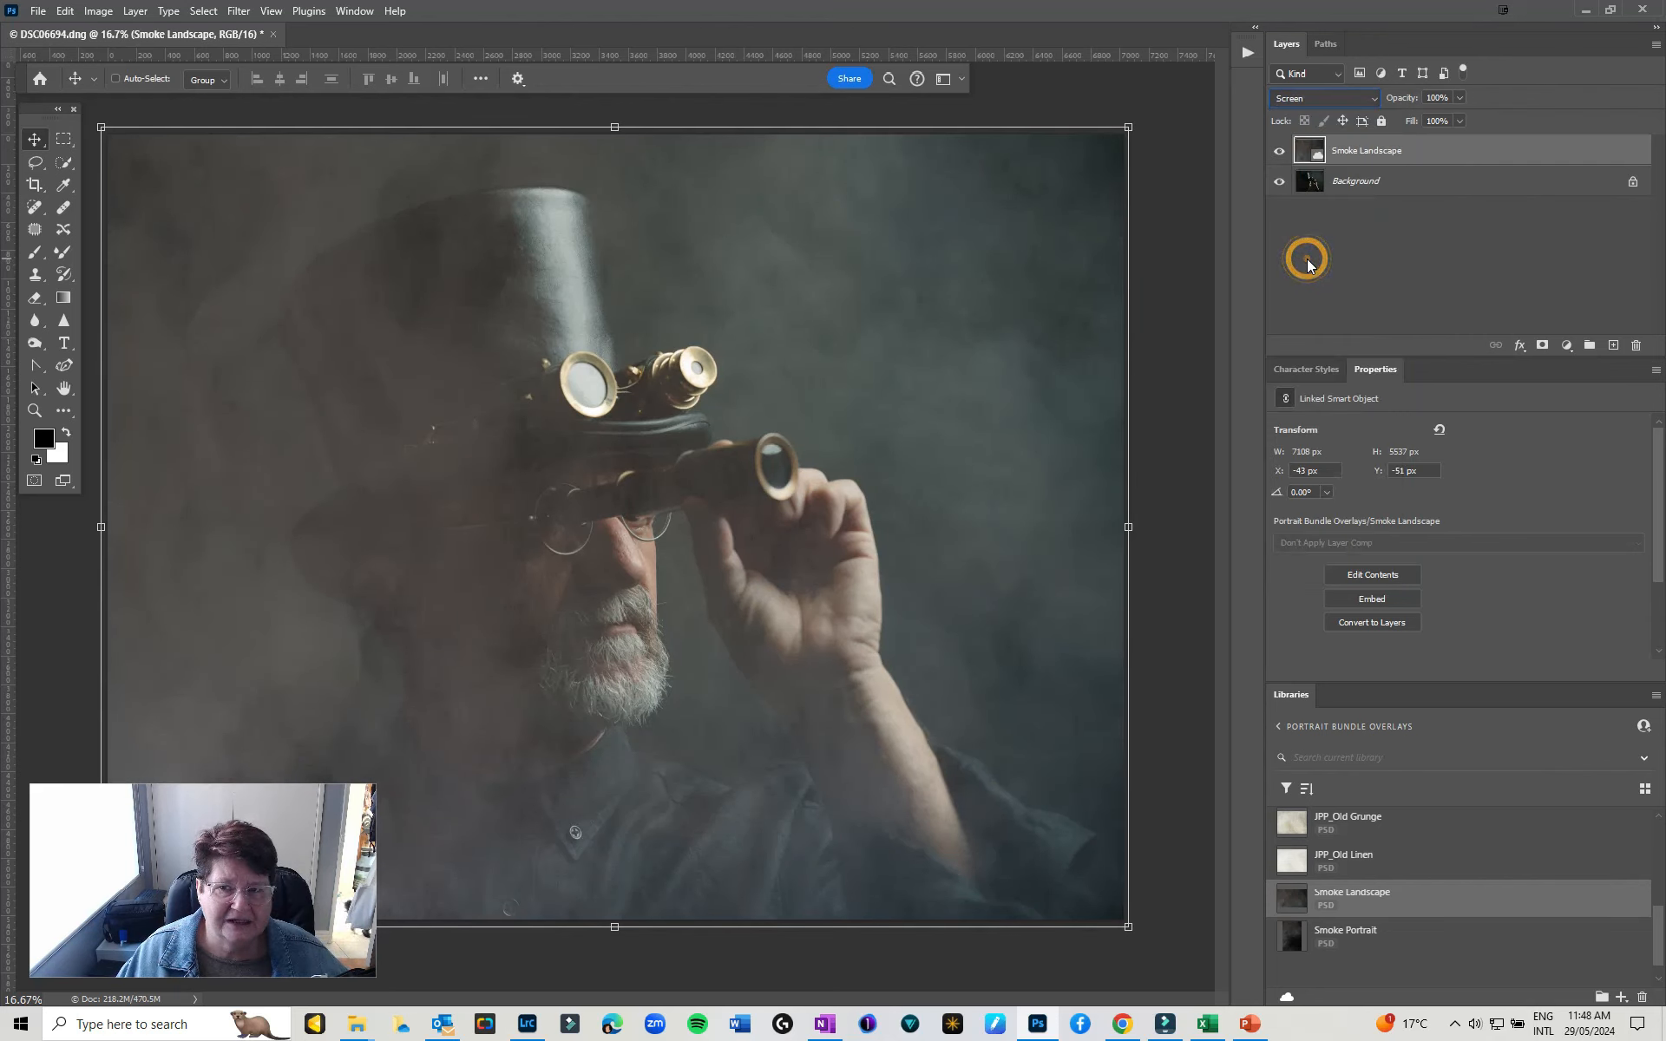
click(1459, 97)
drag(1459, 113, 1440, 118)
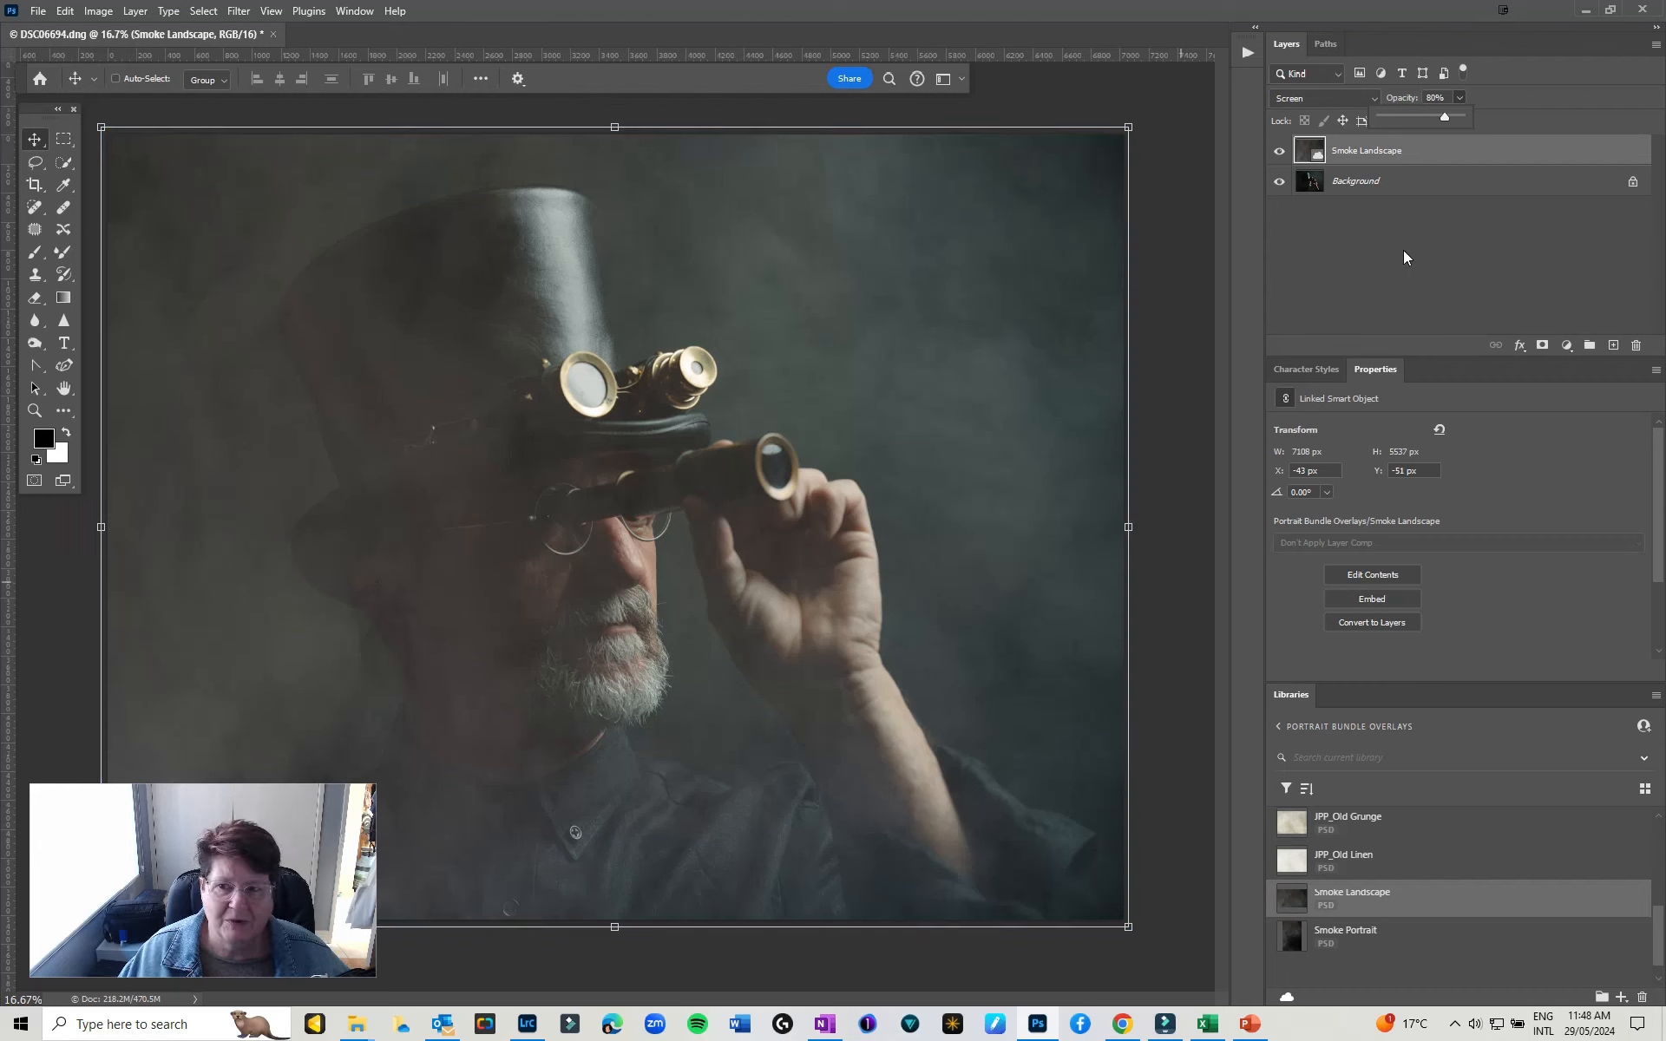
Add a layer mask to Smoke Landscape and paint out the smoke over the man and his hat with a black soft 500 px brush
click(1542, 346)
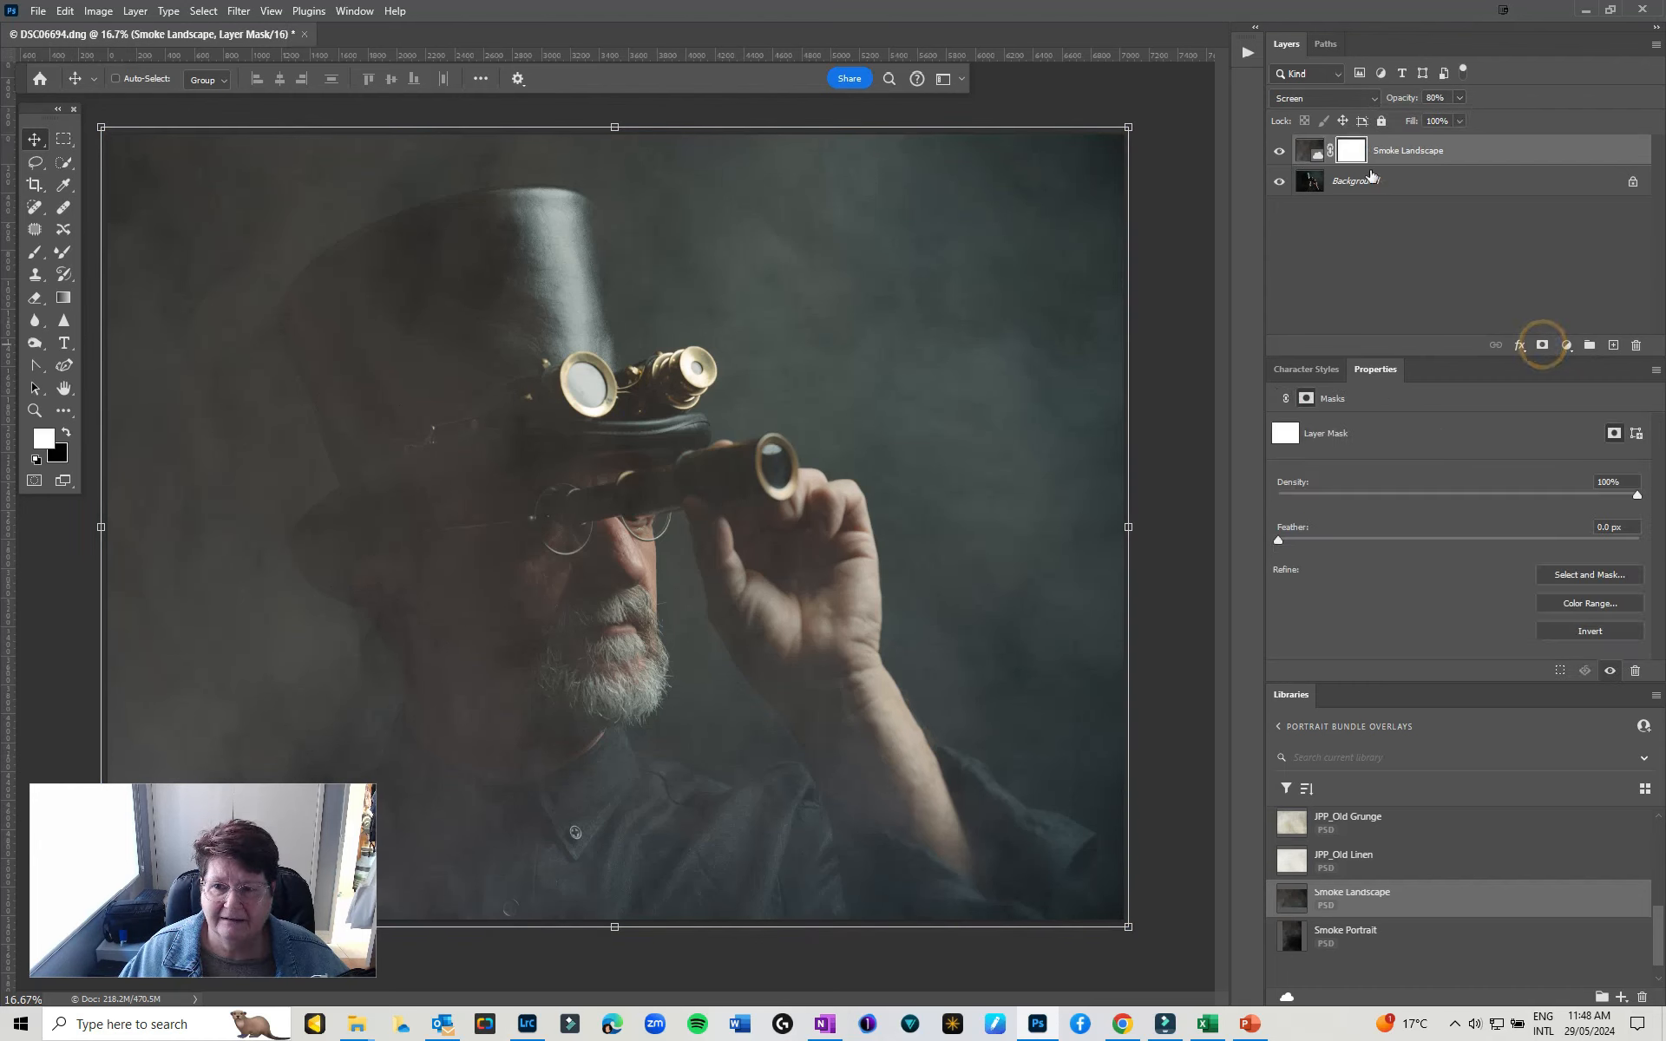
click(34, 252)
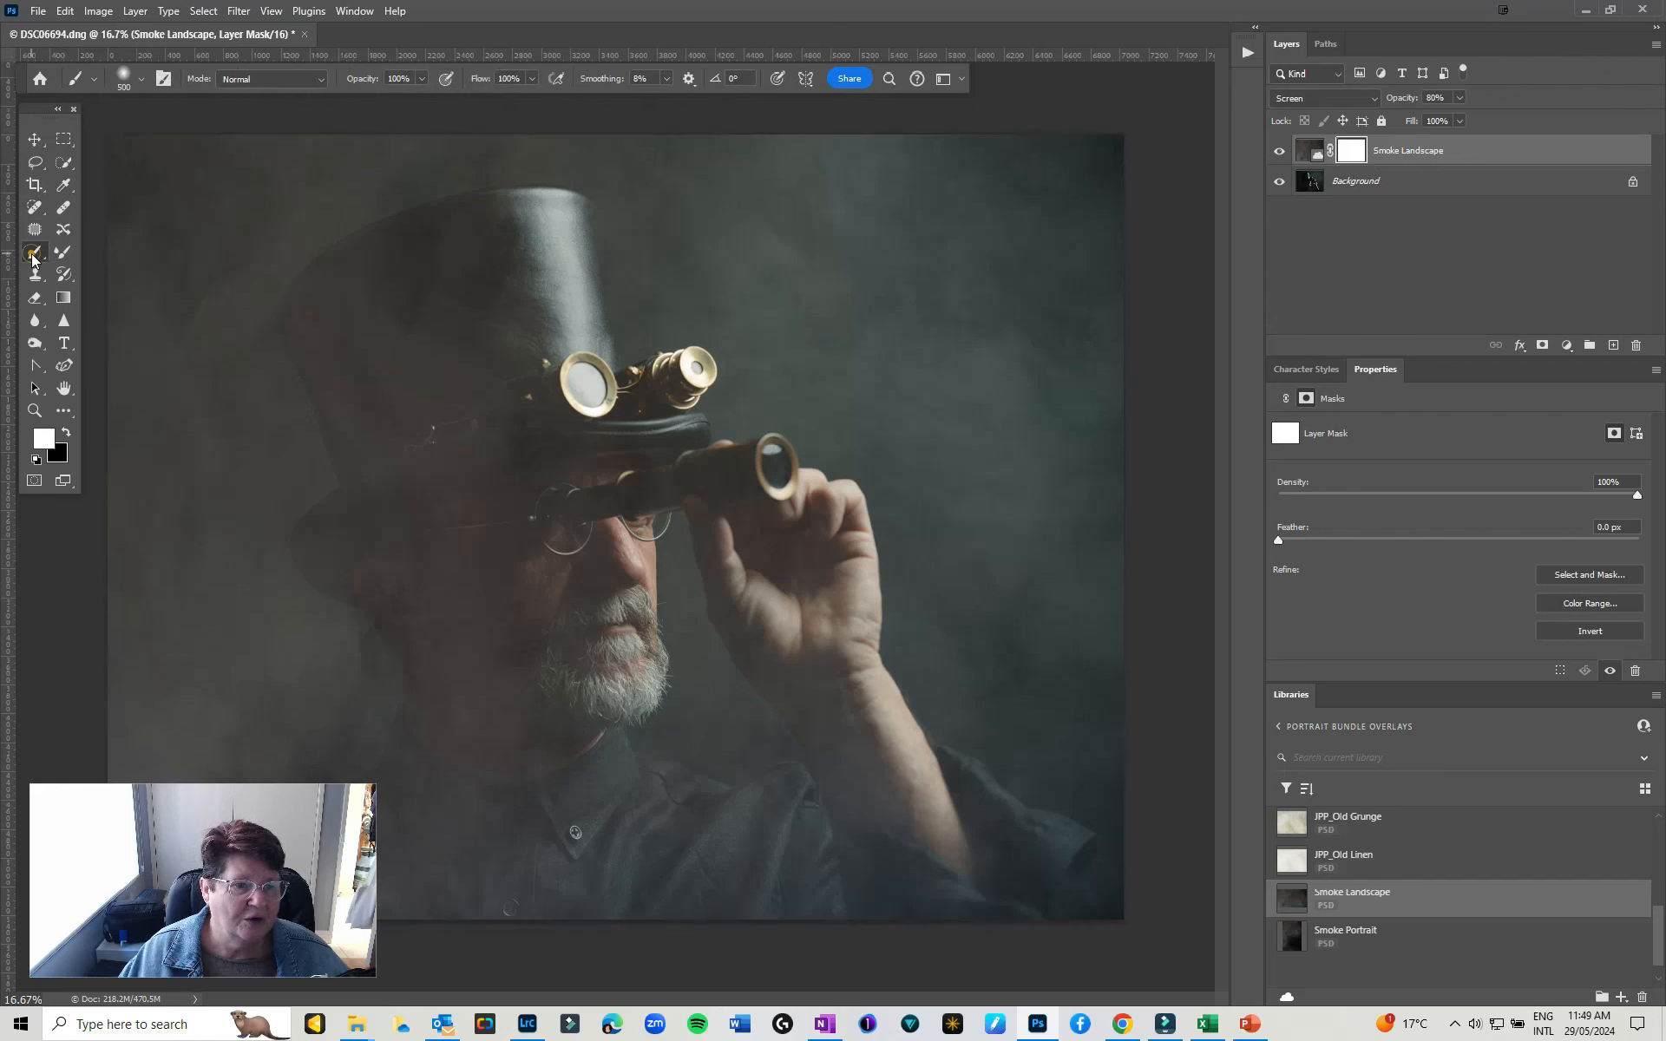
click(65, 432)
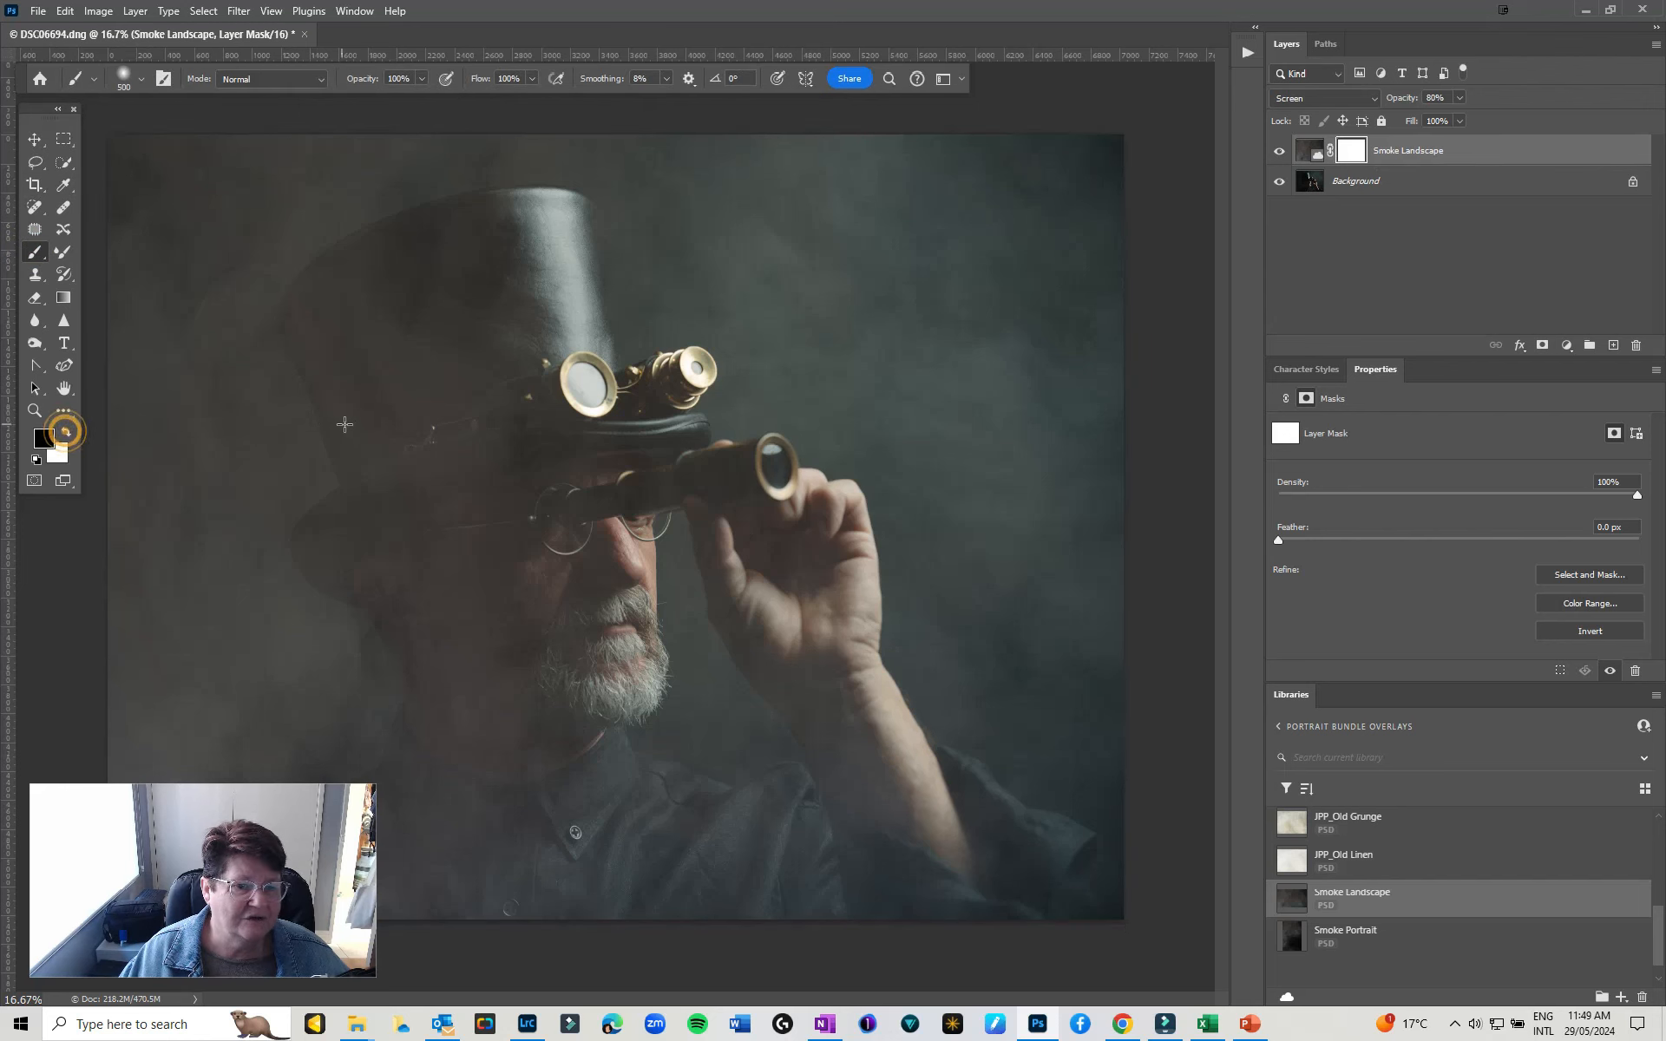
click(141, 80)
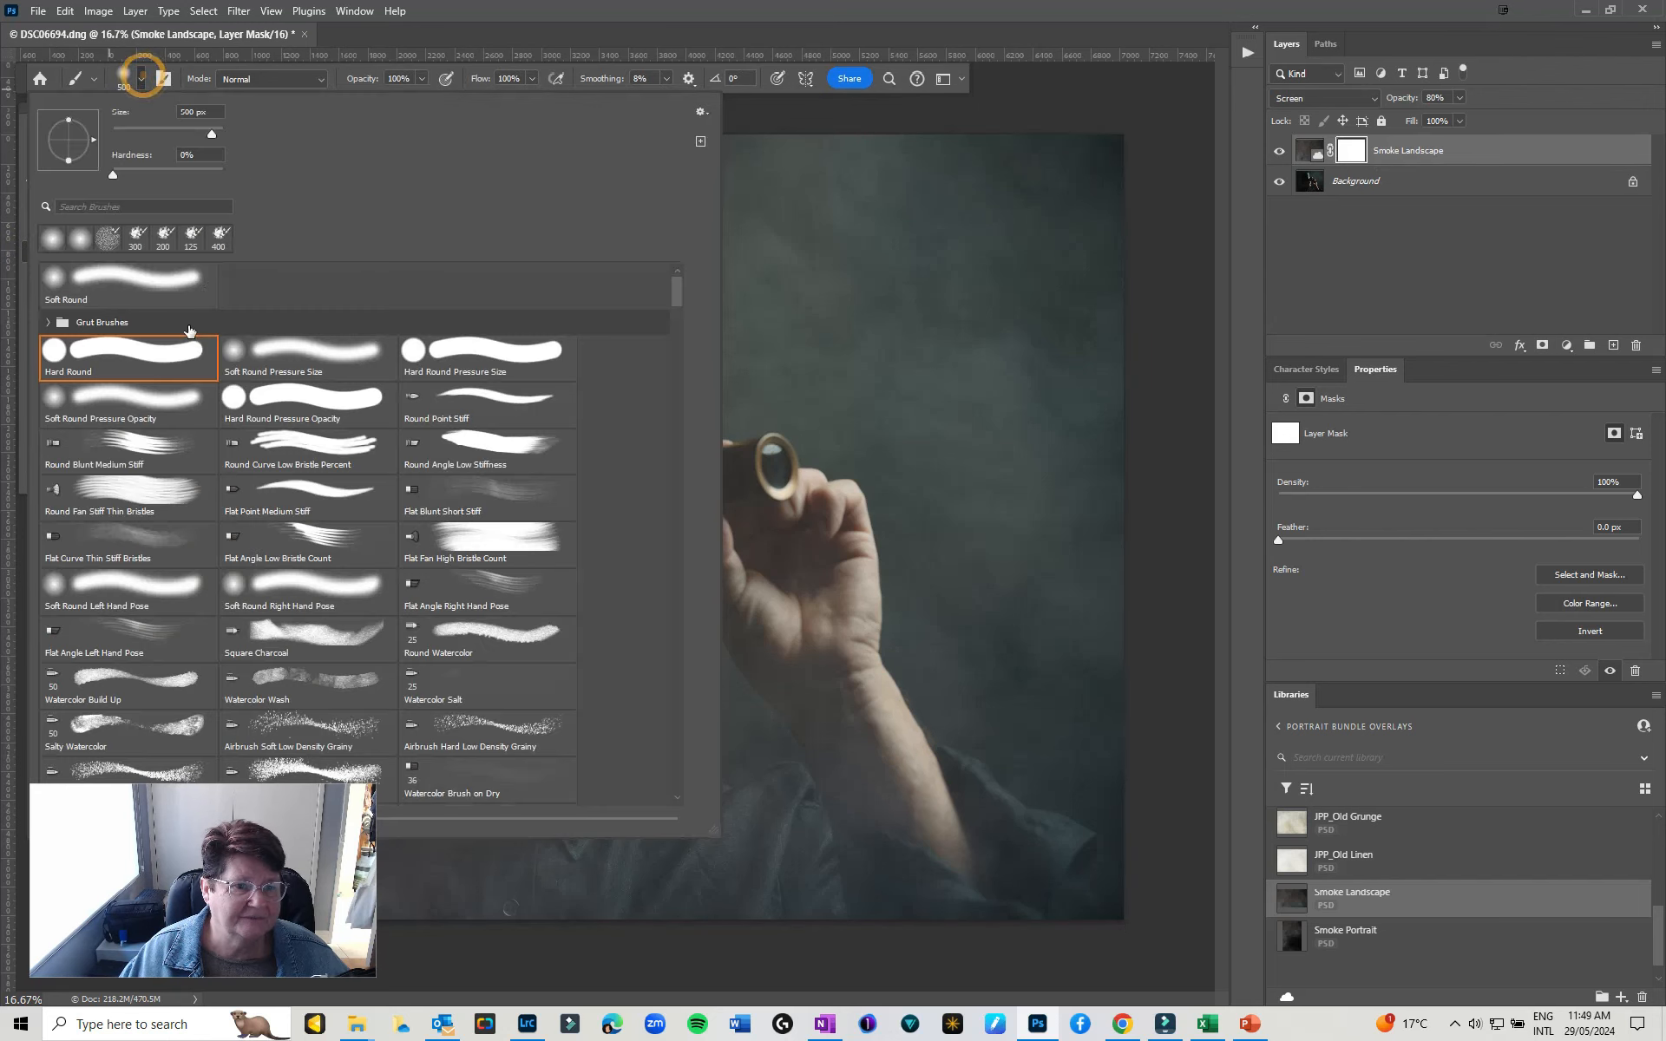
click(1258, 216)
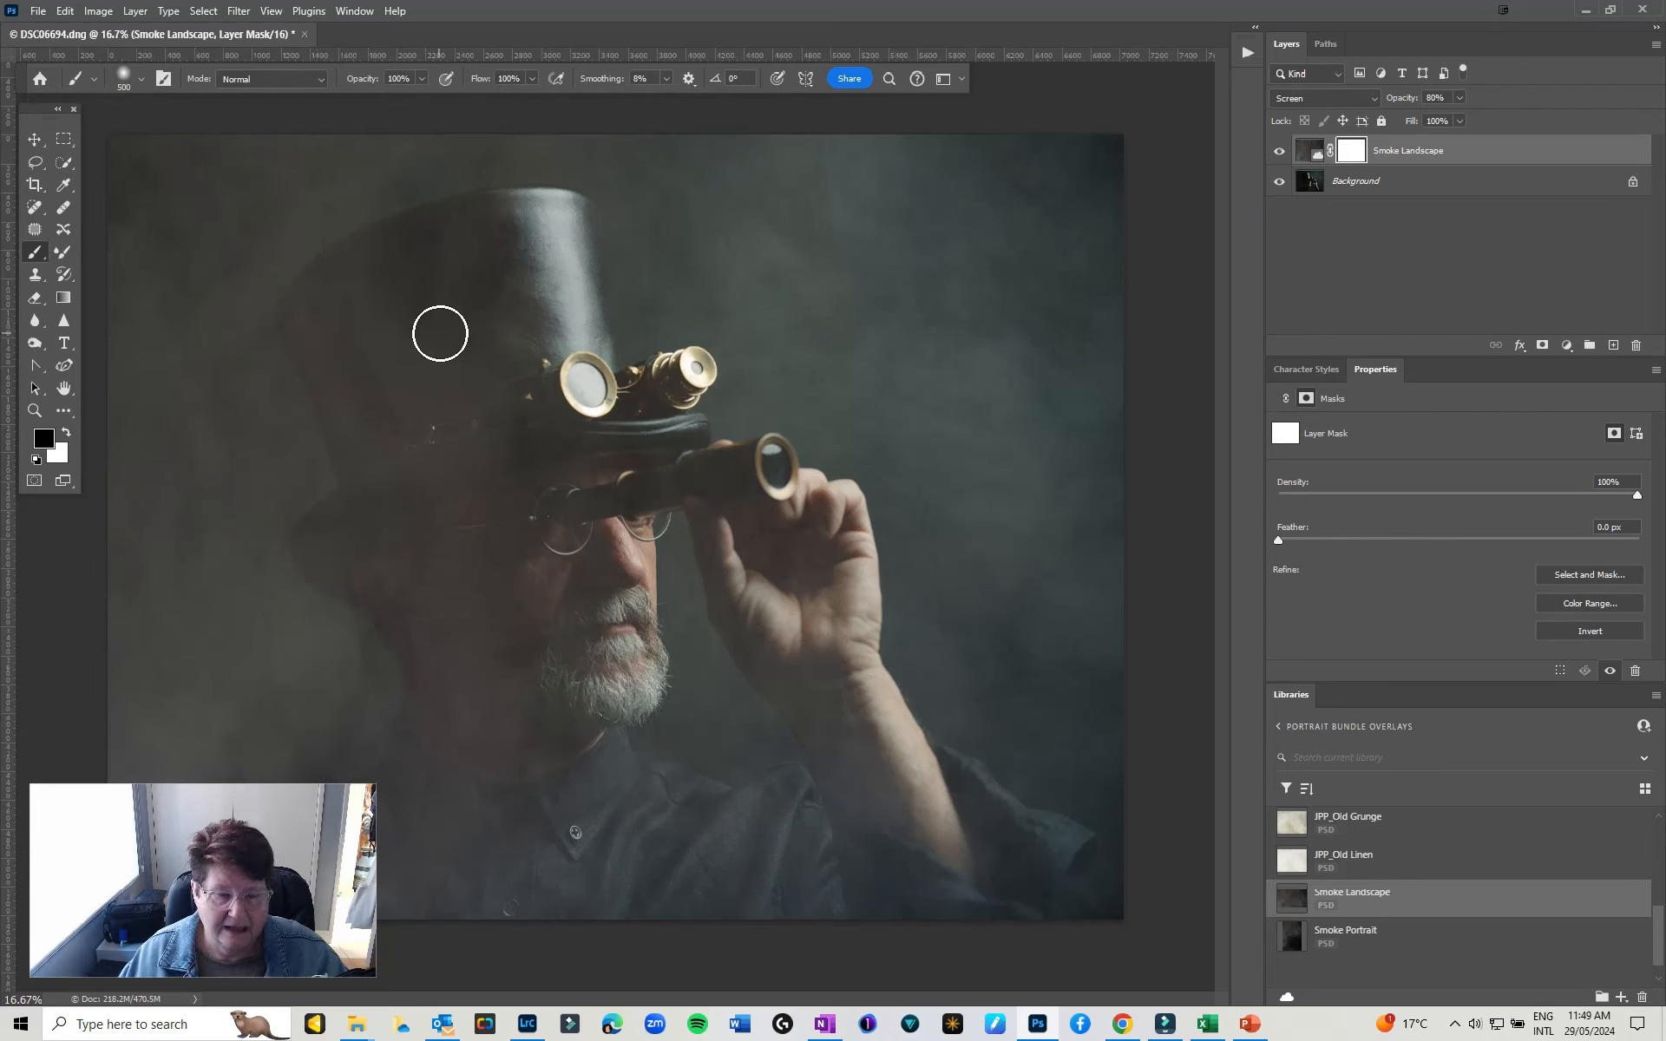
mouse_move(513, 215)
mouse_down()
mouse_move(357, 275)
mouse_move(565, 216)
mouse_move(500, 218)
mouse_move(549, 221)
mouse_move(577, 281)
mouse_move(592, 406)
mouse_move(541, 262)
mouse_move(448, 242)
mouse_move(323, 288)
mouse_move(309, 322)
mouse_move(359, 471)
mouse_move(364, 344)
mouse_move(465, 473)
mouse_move(349, 307)
mouse_move(404, 642)
mouse_move(311, 835)
mouse_move(549, 889)
mouse_move(558, 595)
mouse_move(458, 674)
mouse_move(510, 450)
mouse_move(785, 469)
mouse_move(850, 653)
mouse_move(1079, 875)
mouse_move(1063, 909)
mouse_move(737, 627)
mouse_move(738, 462)
mouse_move(627, 711)
mouse_move(538, 662)
mouse_move(725, 860)
mouse_move(816, 716)
mouse_move(942, 910)
mouse_move(765, 853)
mouse_move(492, 595)
mouse_move(317, 530)
mouse_move(396, 227)
mouse_move(644, 388)
mouse_move(707, 462)
mouse_move(363, 403)
mouse_up()
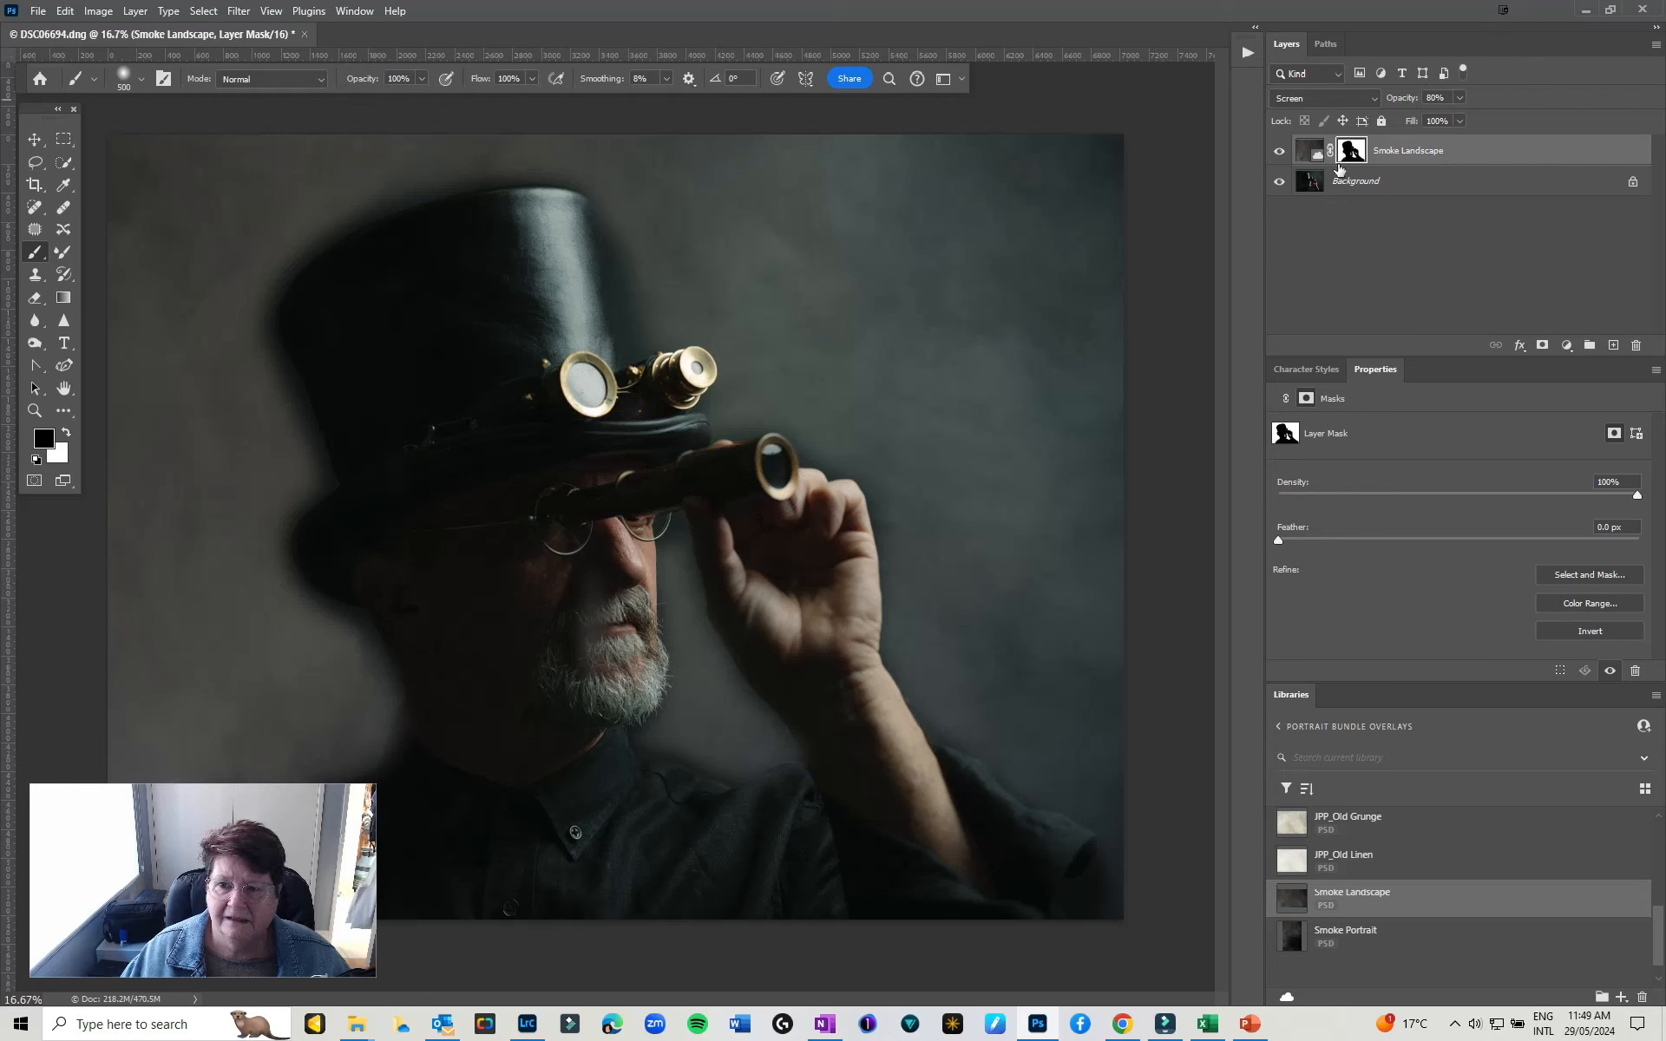
mouse_move(619, 720)
mouse_down()
mouse_move(579, 556)
mouse_move(576, 686)
mouse_move(615, 666)
mouse_up()
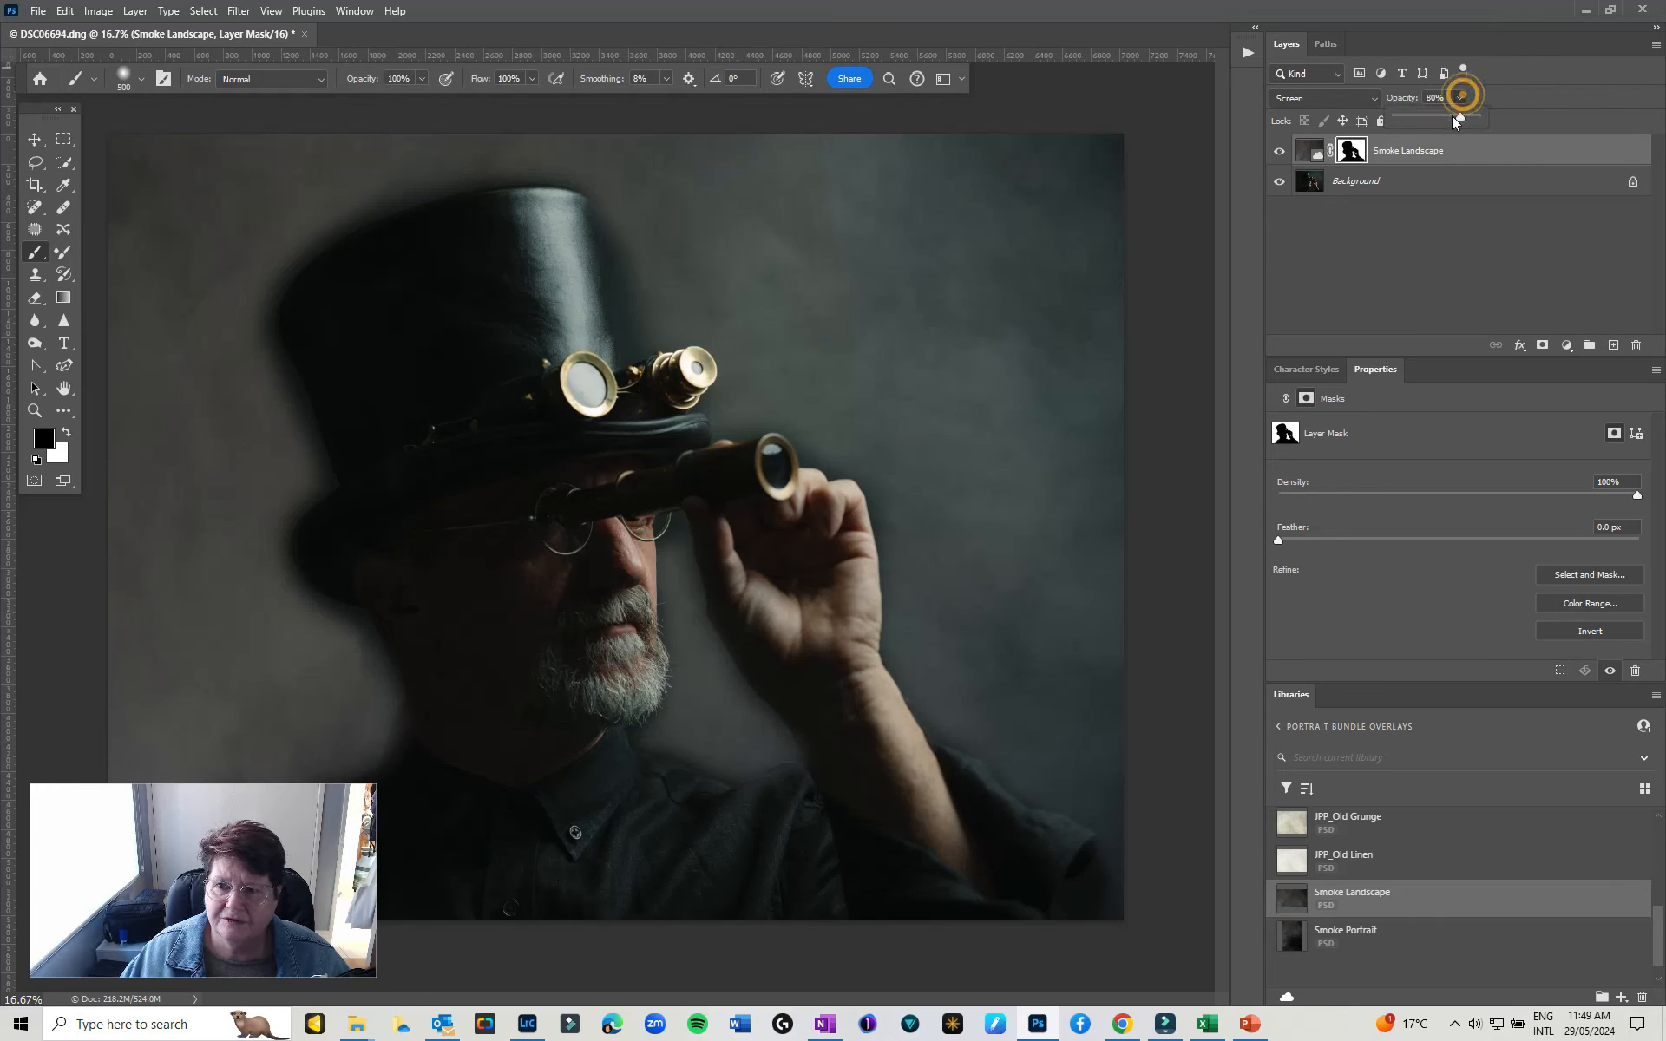
Try different opacity levels on the masked Smoke Landscape layer and set its opacity to 23%
drag(1424, 115, 1431, 116)
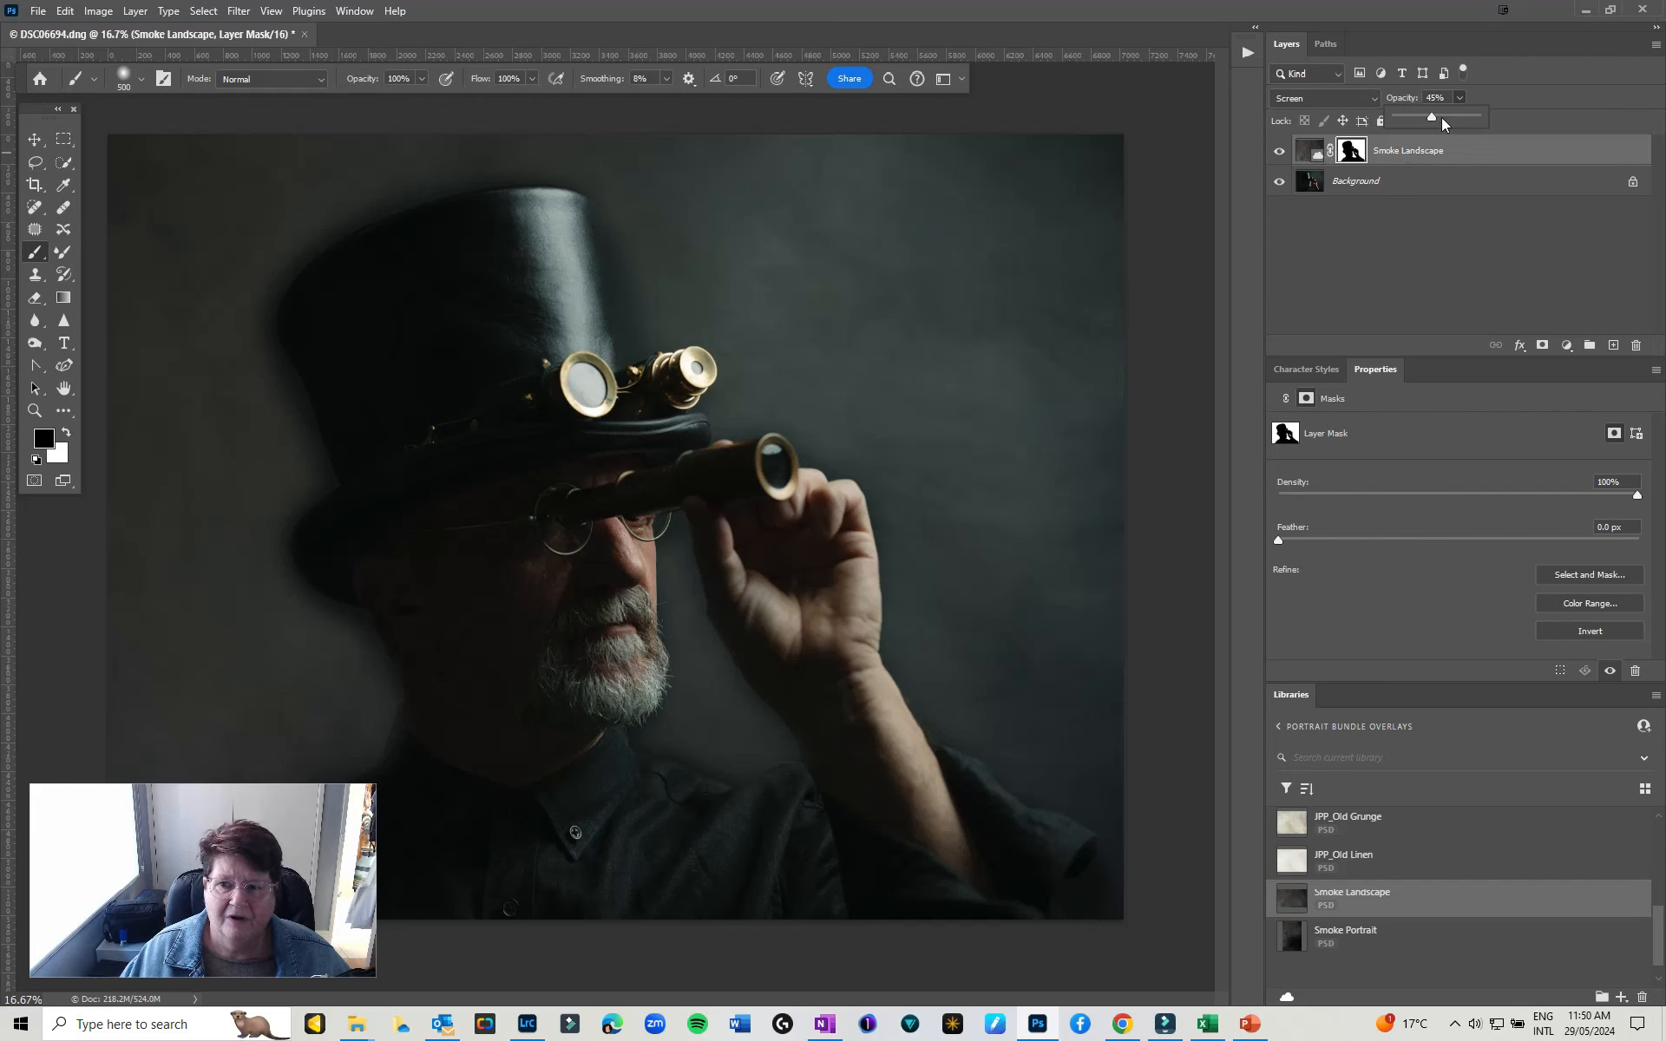
drag(1402, 117, 1401, 116)
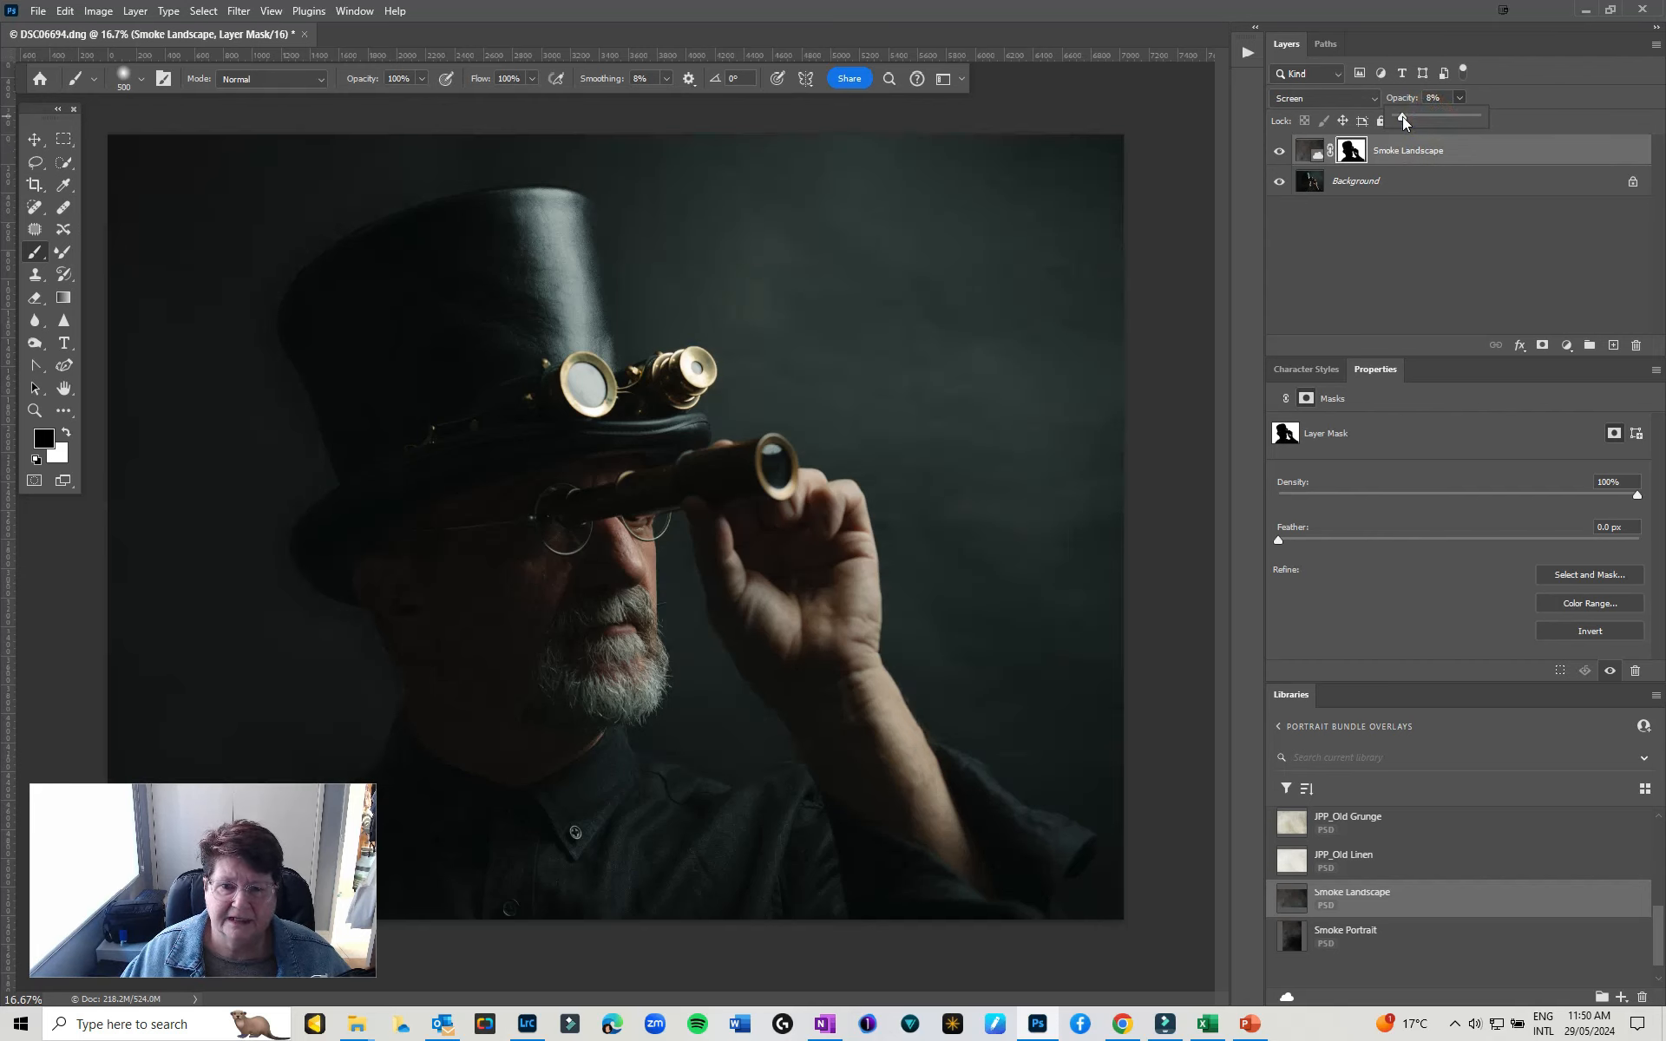
click(1308, 151)
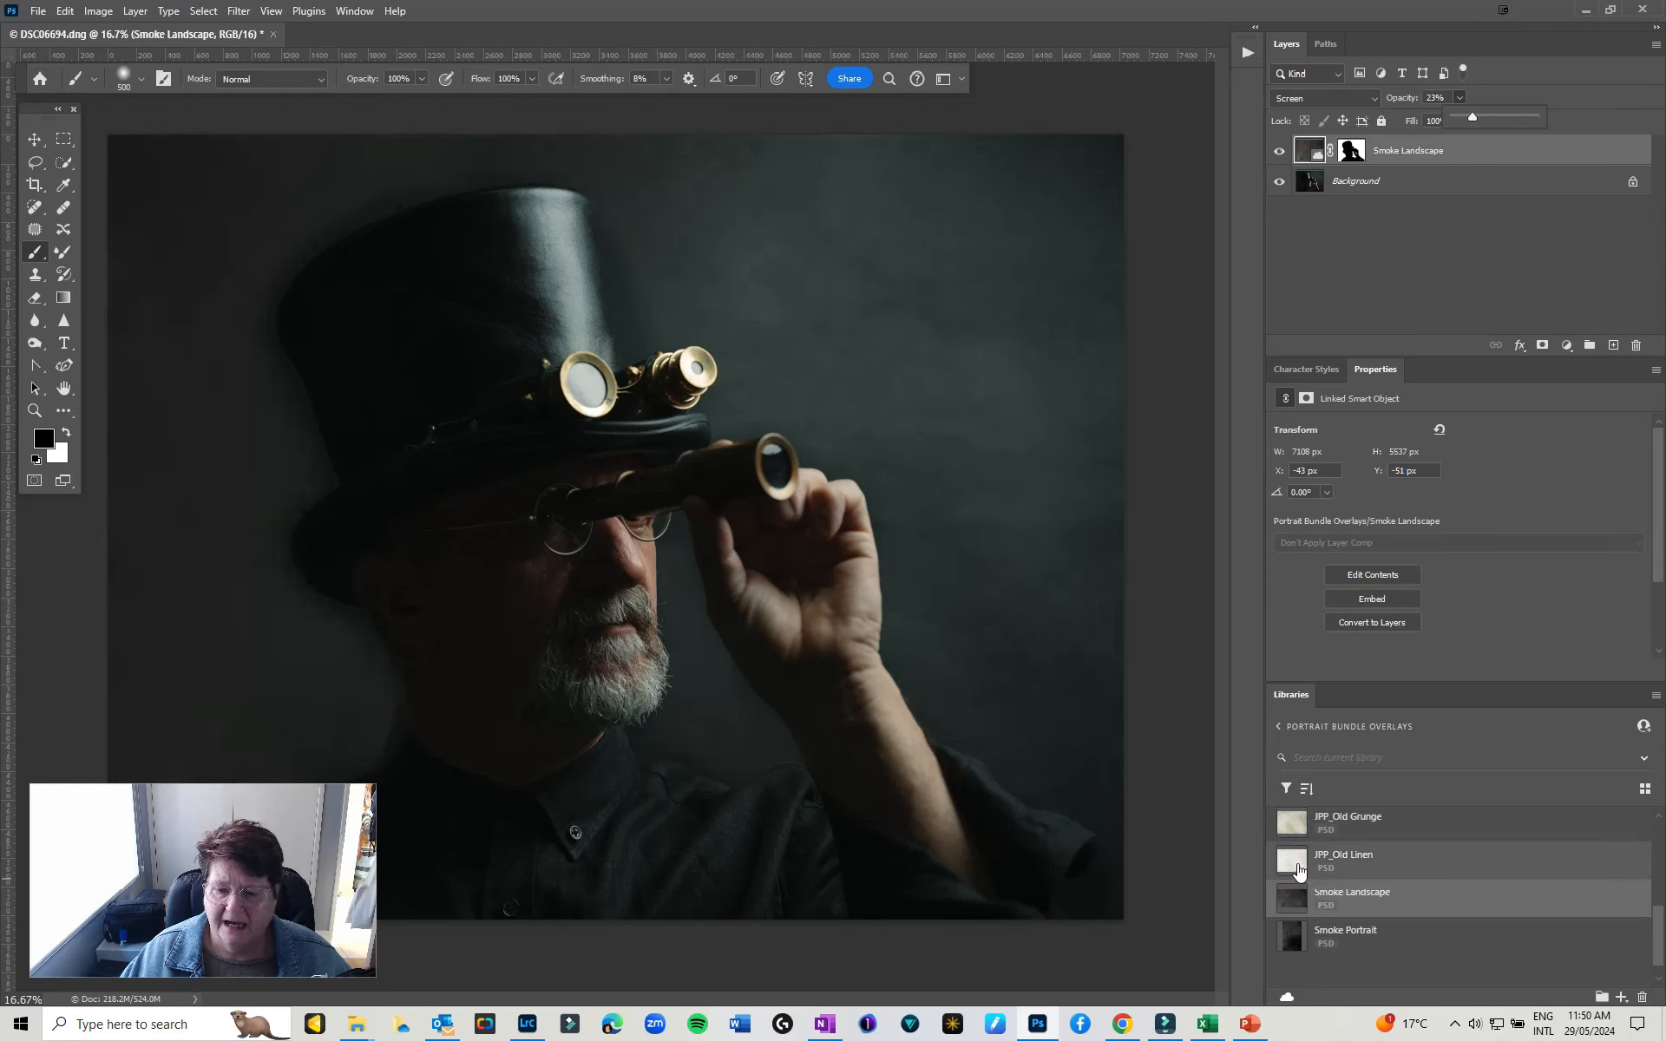
Place the JPP_Old Linen graphic from the library above Smoke Landscape and stretch it to cover the whole canvas
click(462, 429)
drag(1320, 867, 400, 328)
drag(674, 570, 1125, 939)
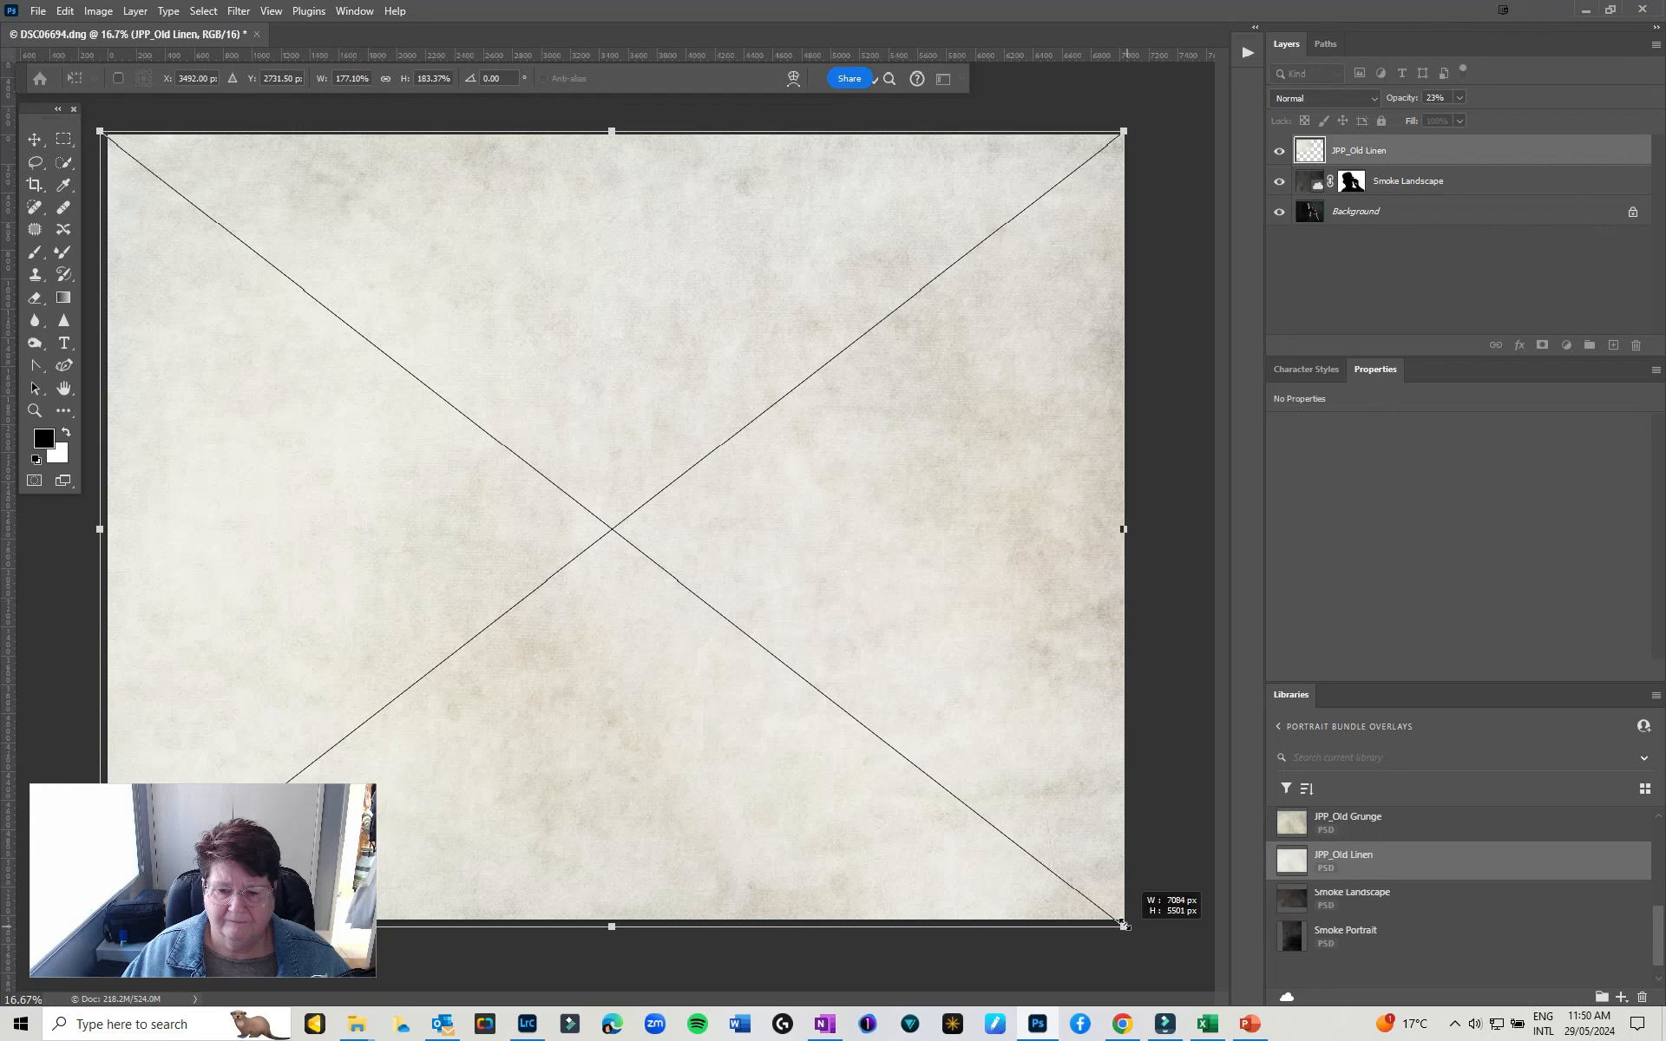
double_click(937, 556)
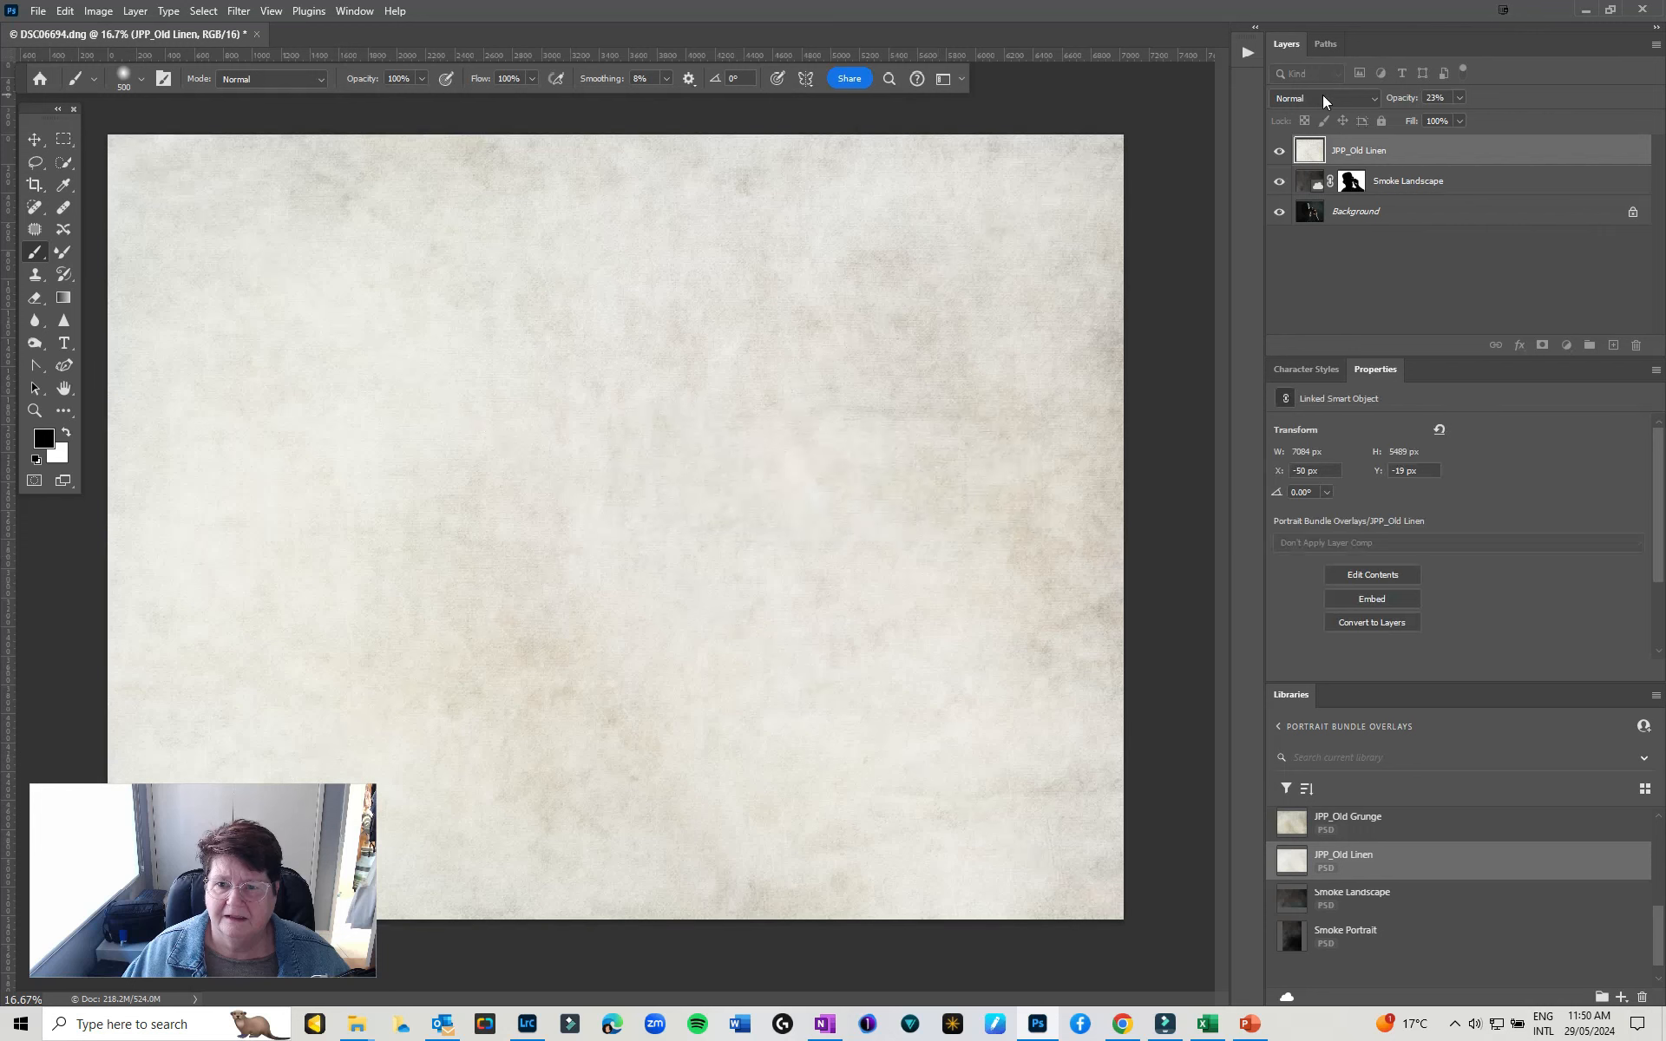
Set the JPP_Old Linen layer's blend mode to Soft Light and its opacity to 73%
click(1322, 95)
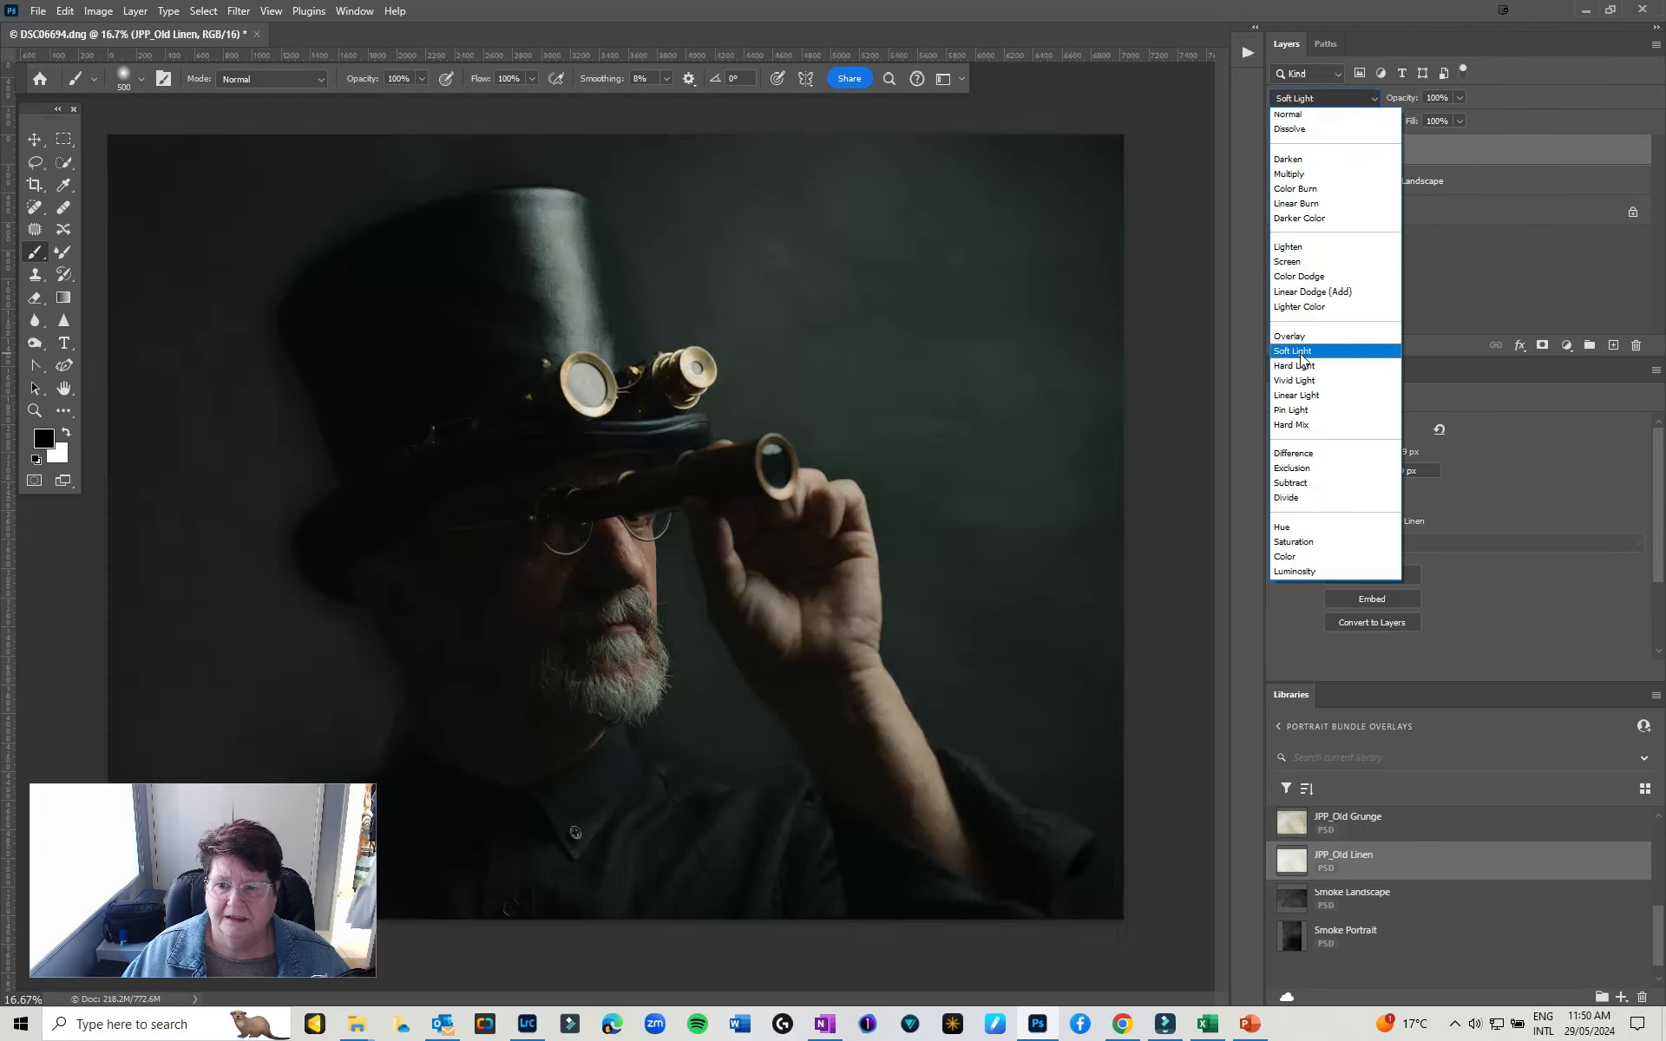
click(1292, 350)
click(1459, 98)
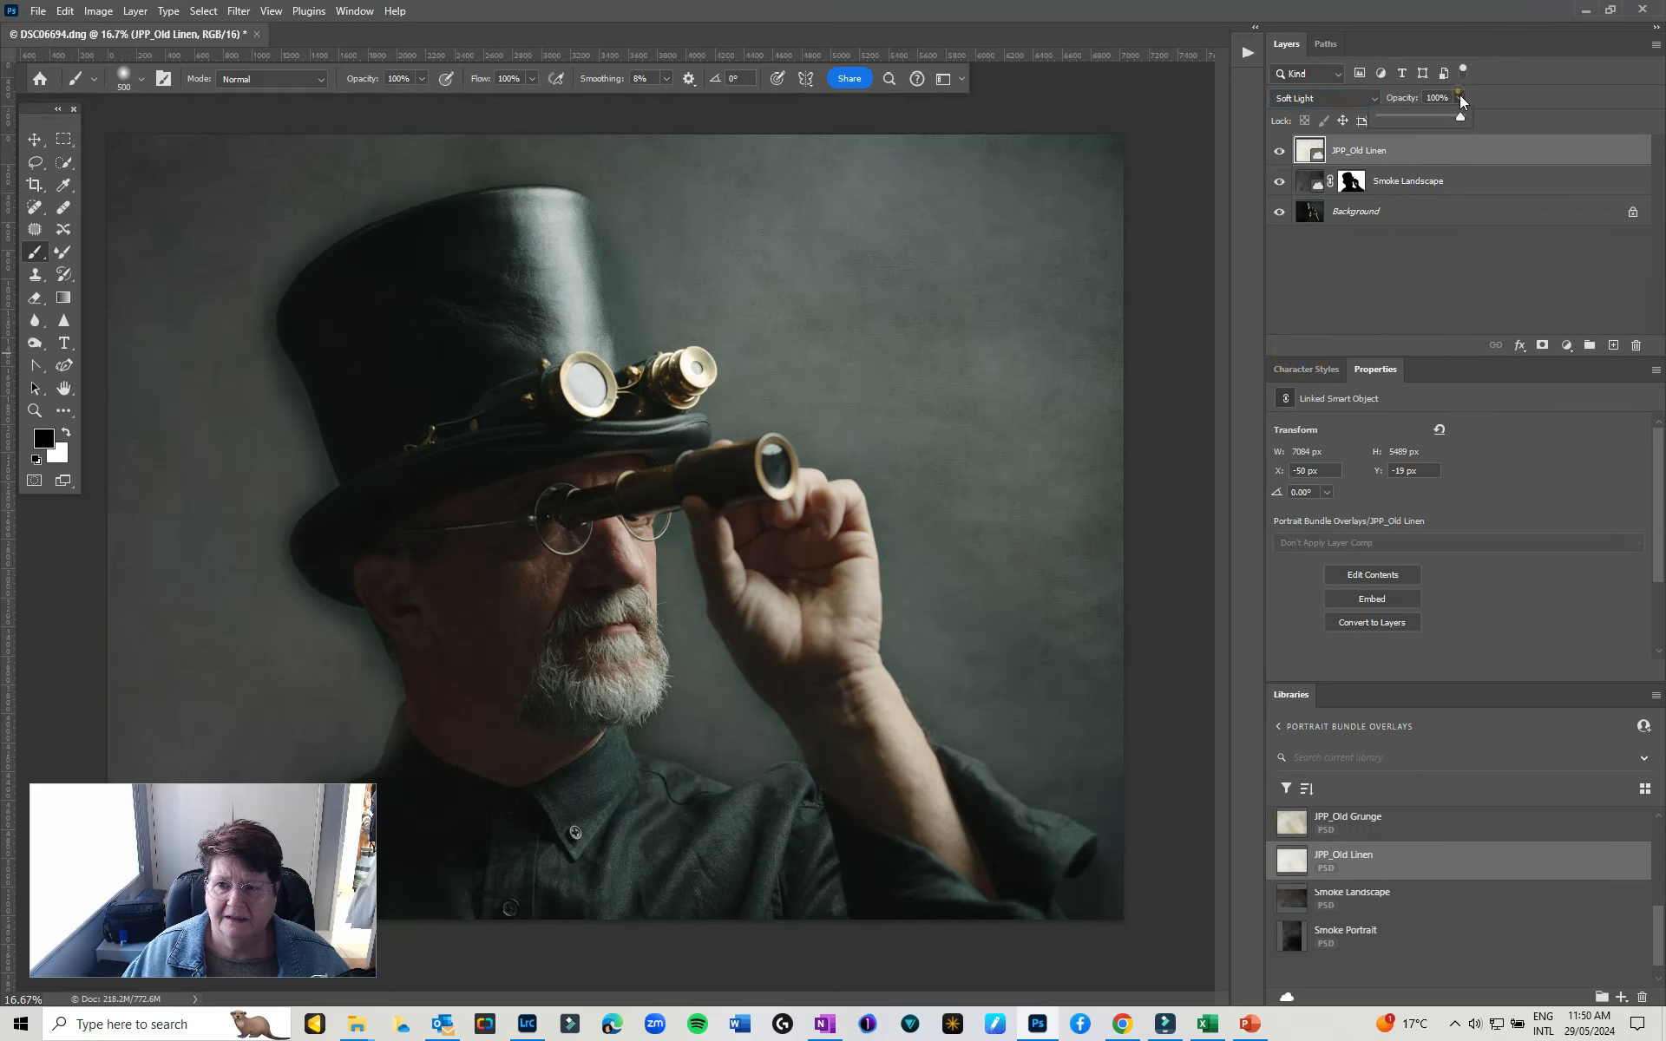
drag(1456, 116, 1414, 117)
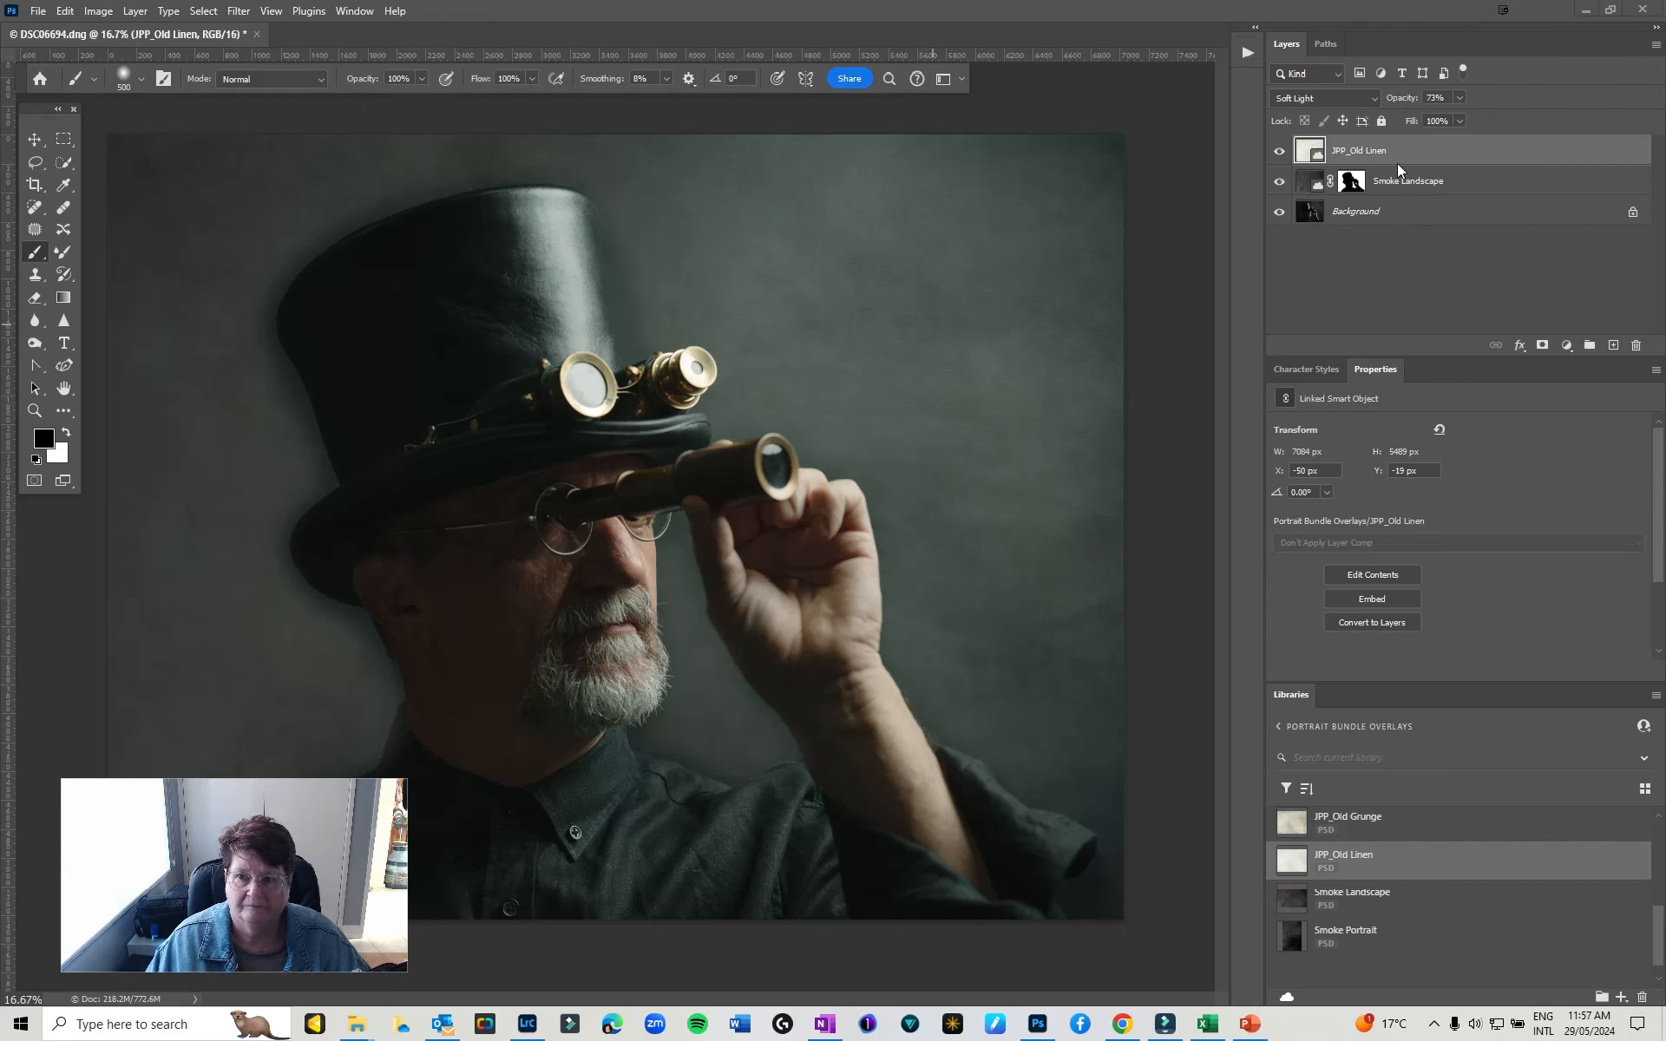
click(1544, 345)
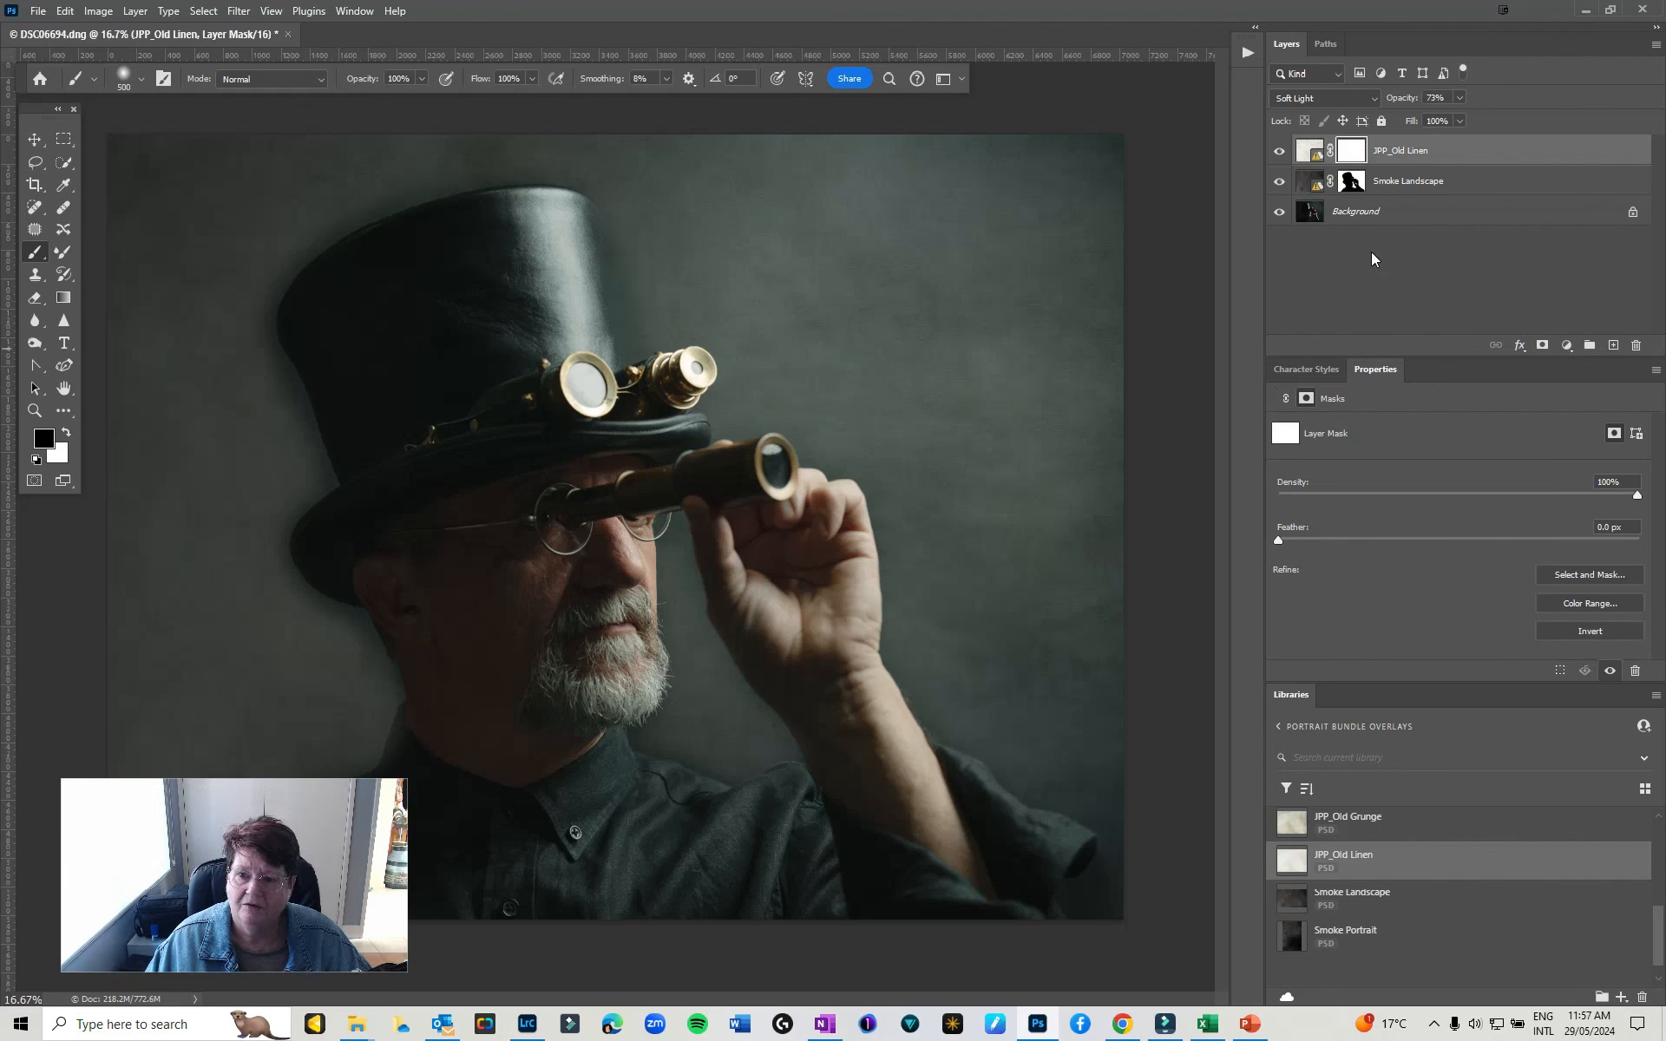
mouse_move(560, 274)
mouse_down()
mouse_move(380, 292)
mouse_move(523, 238)
mouse_move(305, 268)
mouse_move(496, 214)
mouse_move(533, 351)
mouse_move(539, 242)
mouse_move(581, 304)
mouse_move(606, 429)
mouse_move(695, 362)
mouse_move(634, 408)
mouse_up()
key(ctrl+z)
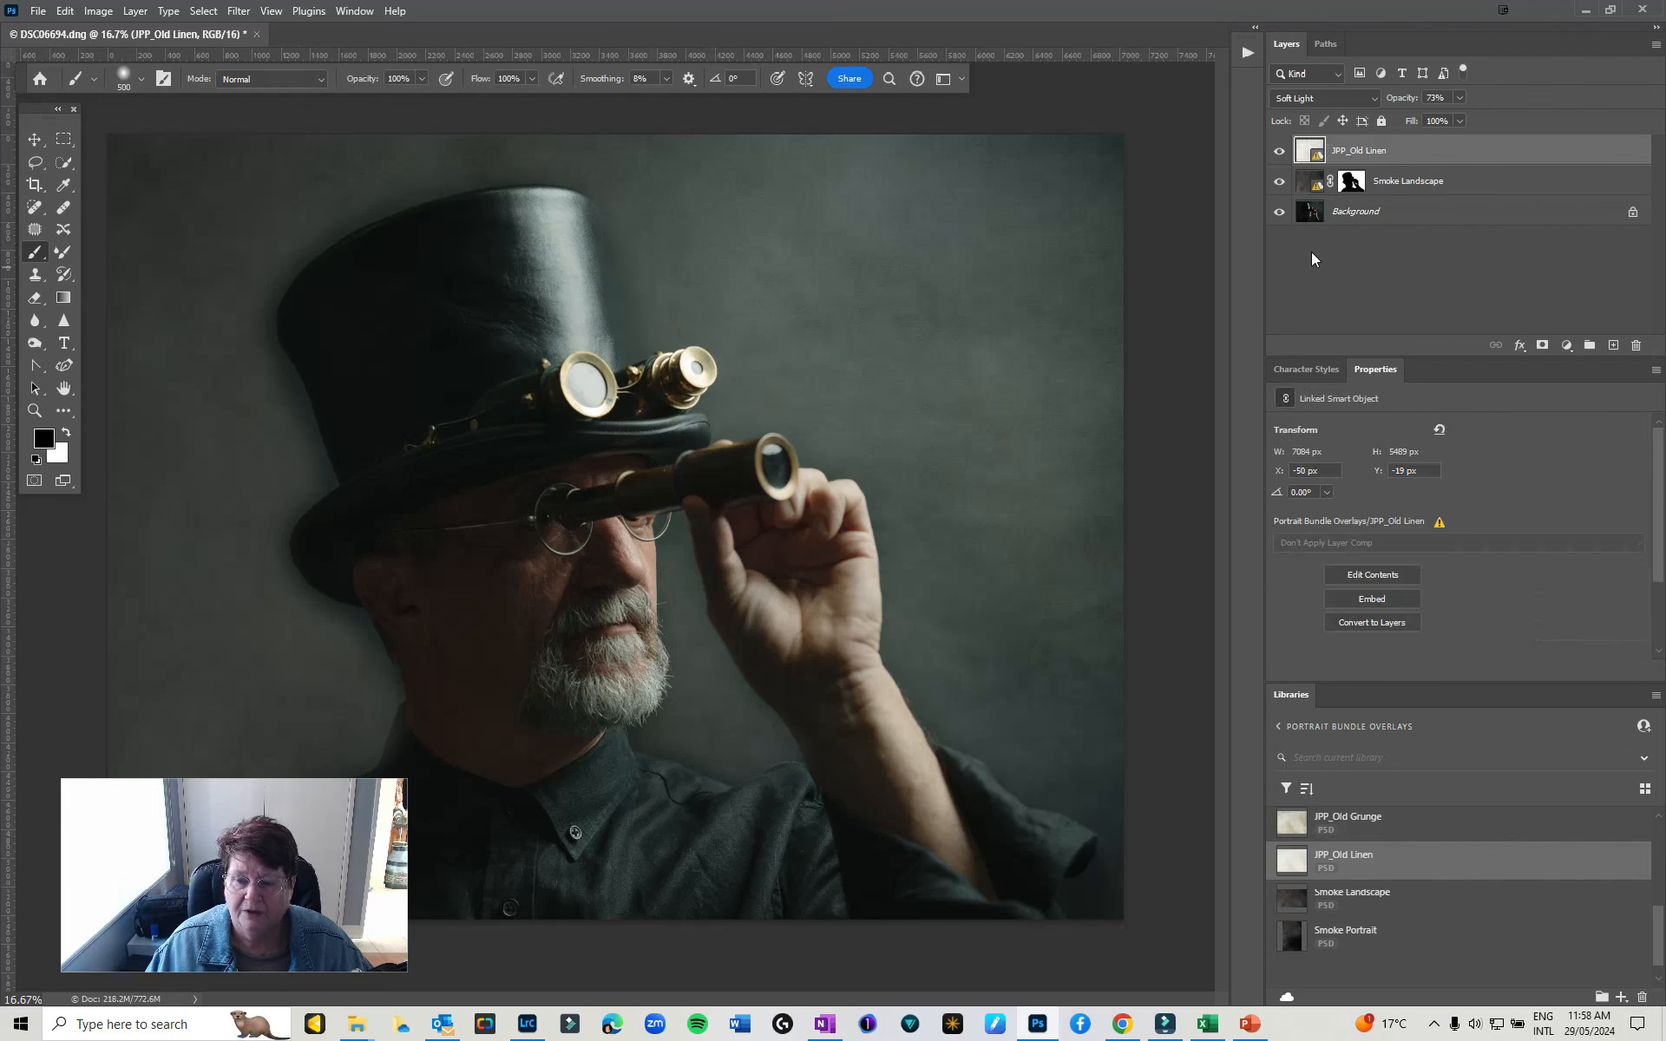
Copy the Smoke Landscape mask onto JPP_Old Linen, and feather the Smoke Landscape mask by 46.9 px
drag(1350, 185, 1355, 151)
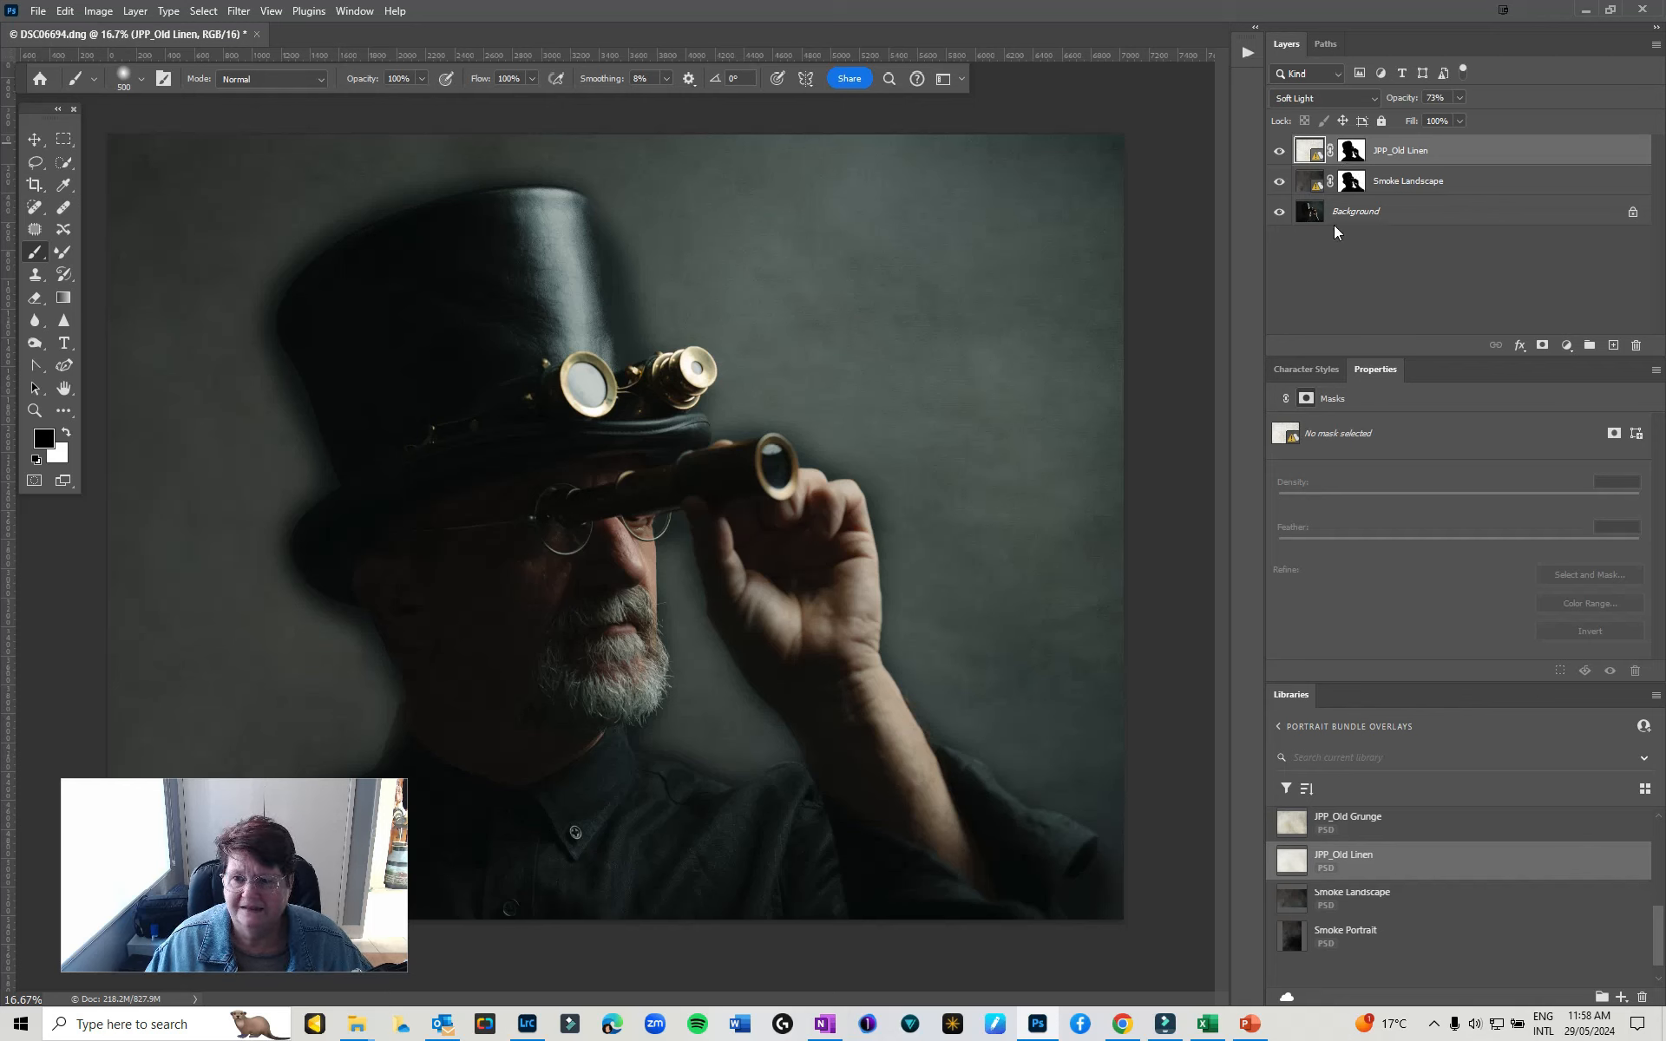
click(1355, 180)
click(1353, 150)
click(1352, 181)
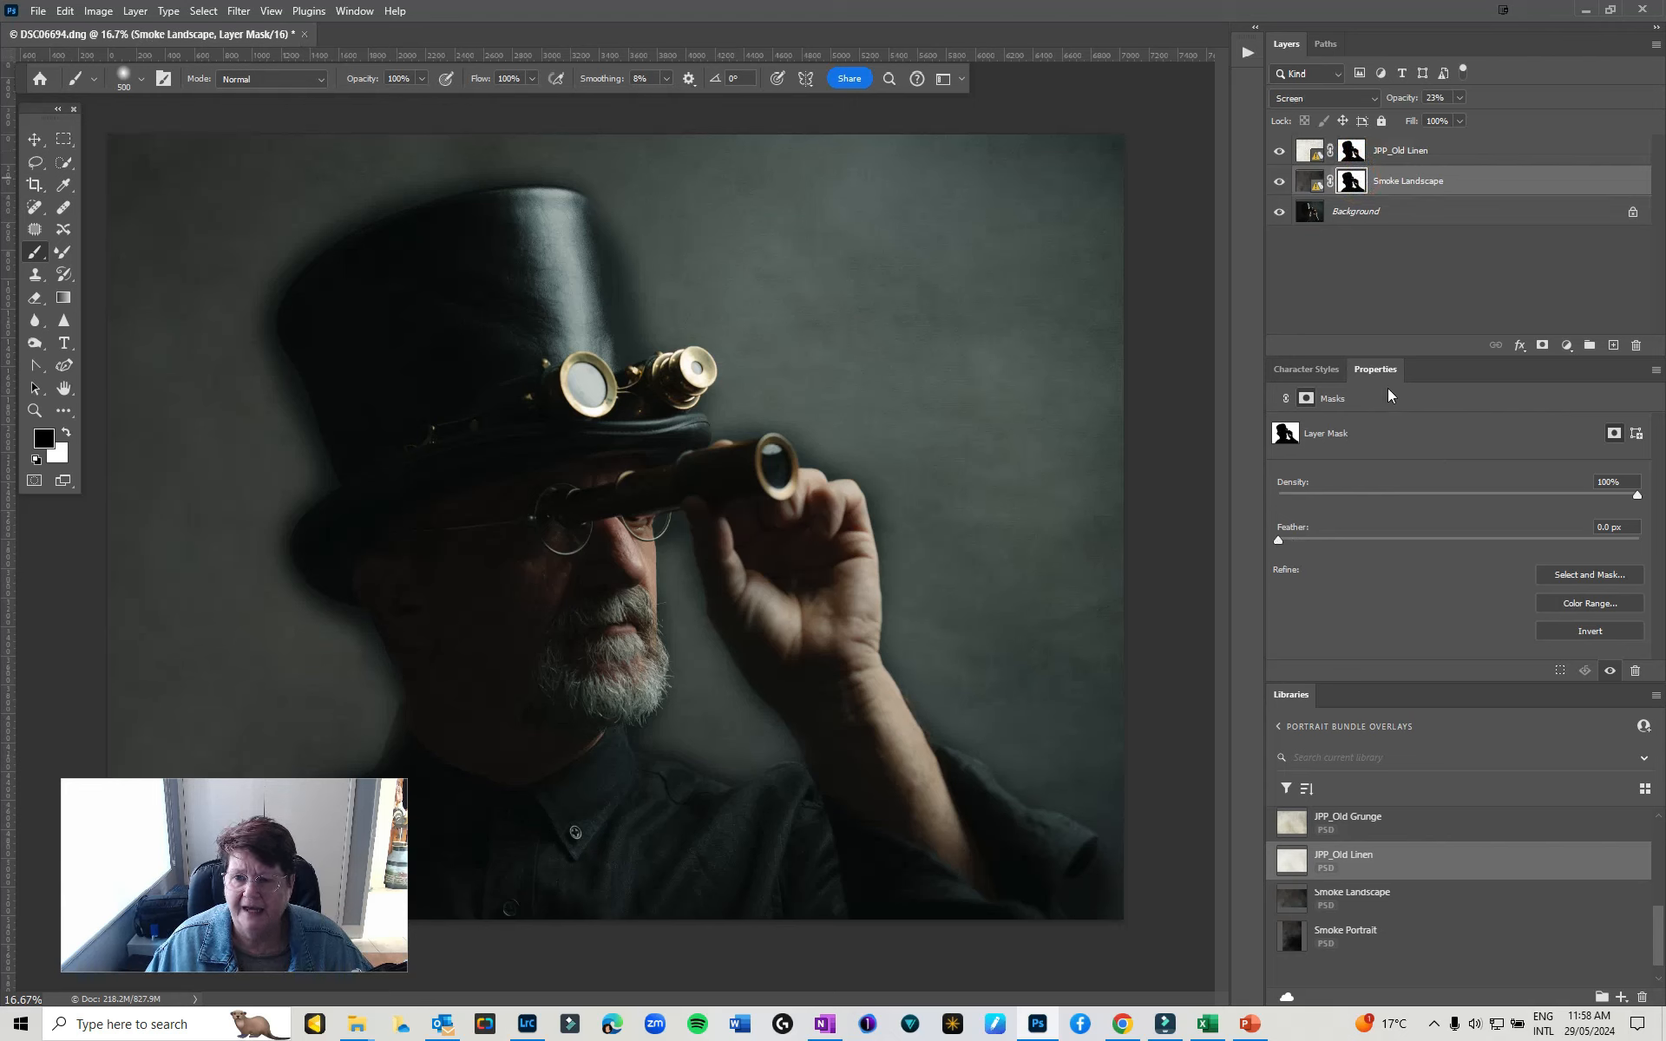
drag(1278, 539, 1451, 535)
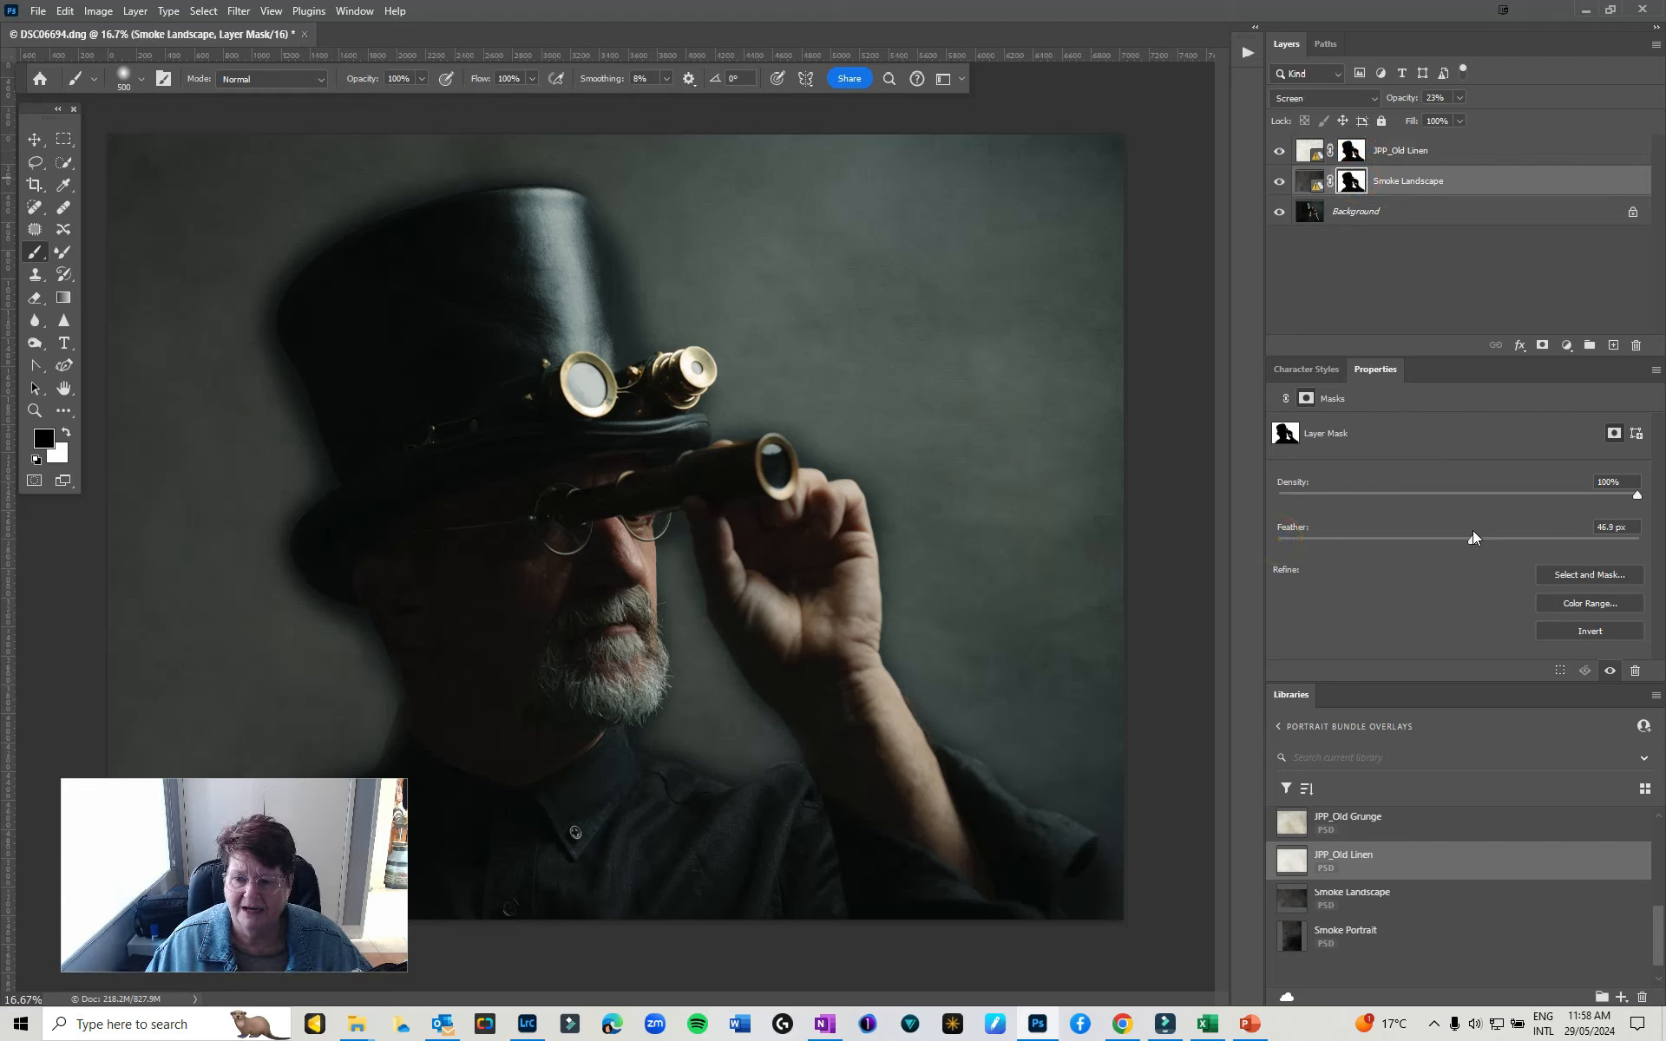
Feather the JPP_Old Linen mask by 43.7 px and lower that layer's opacity to 32%
click(1397, 152)
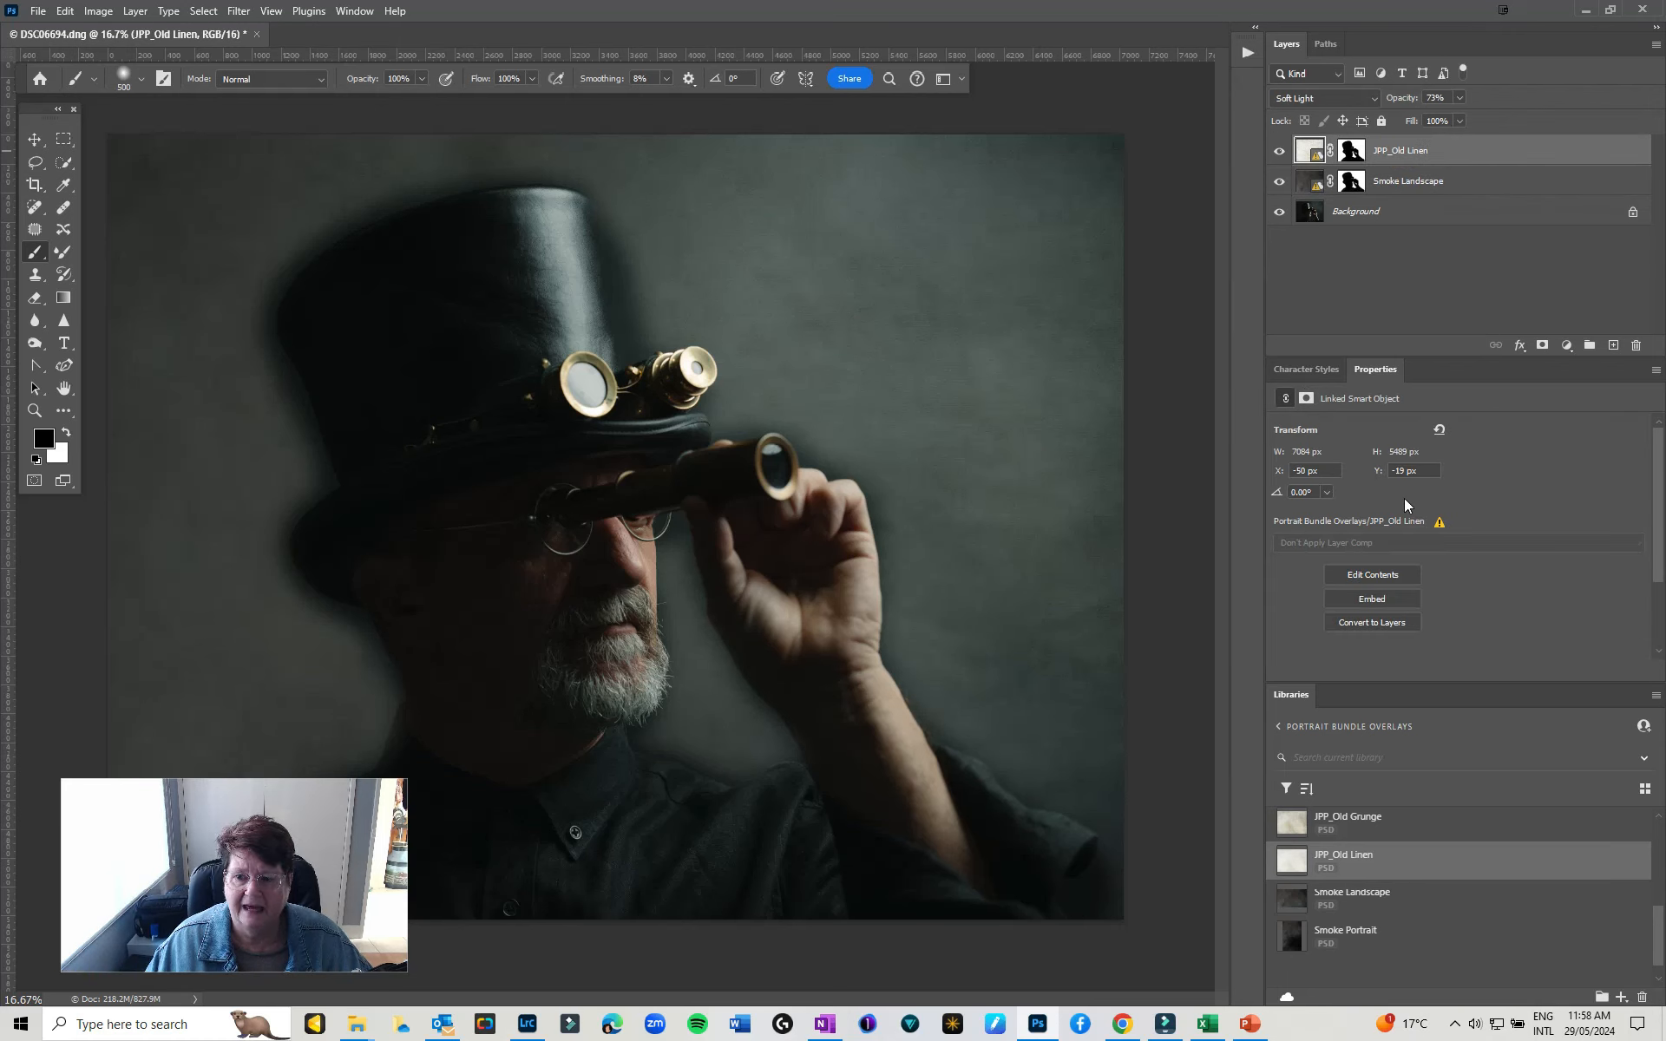
click(1358, 152)
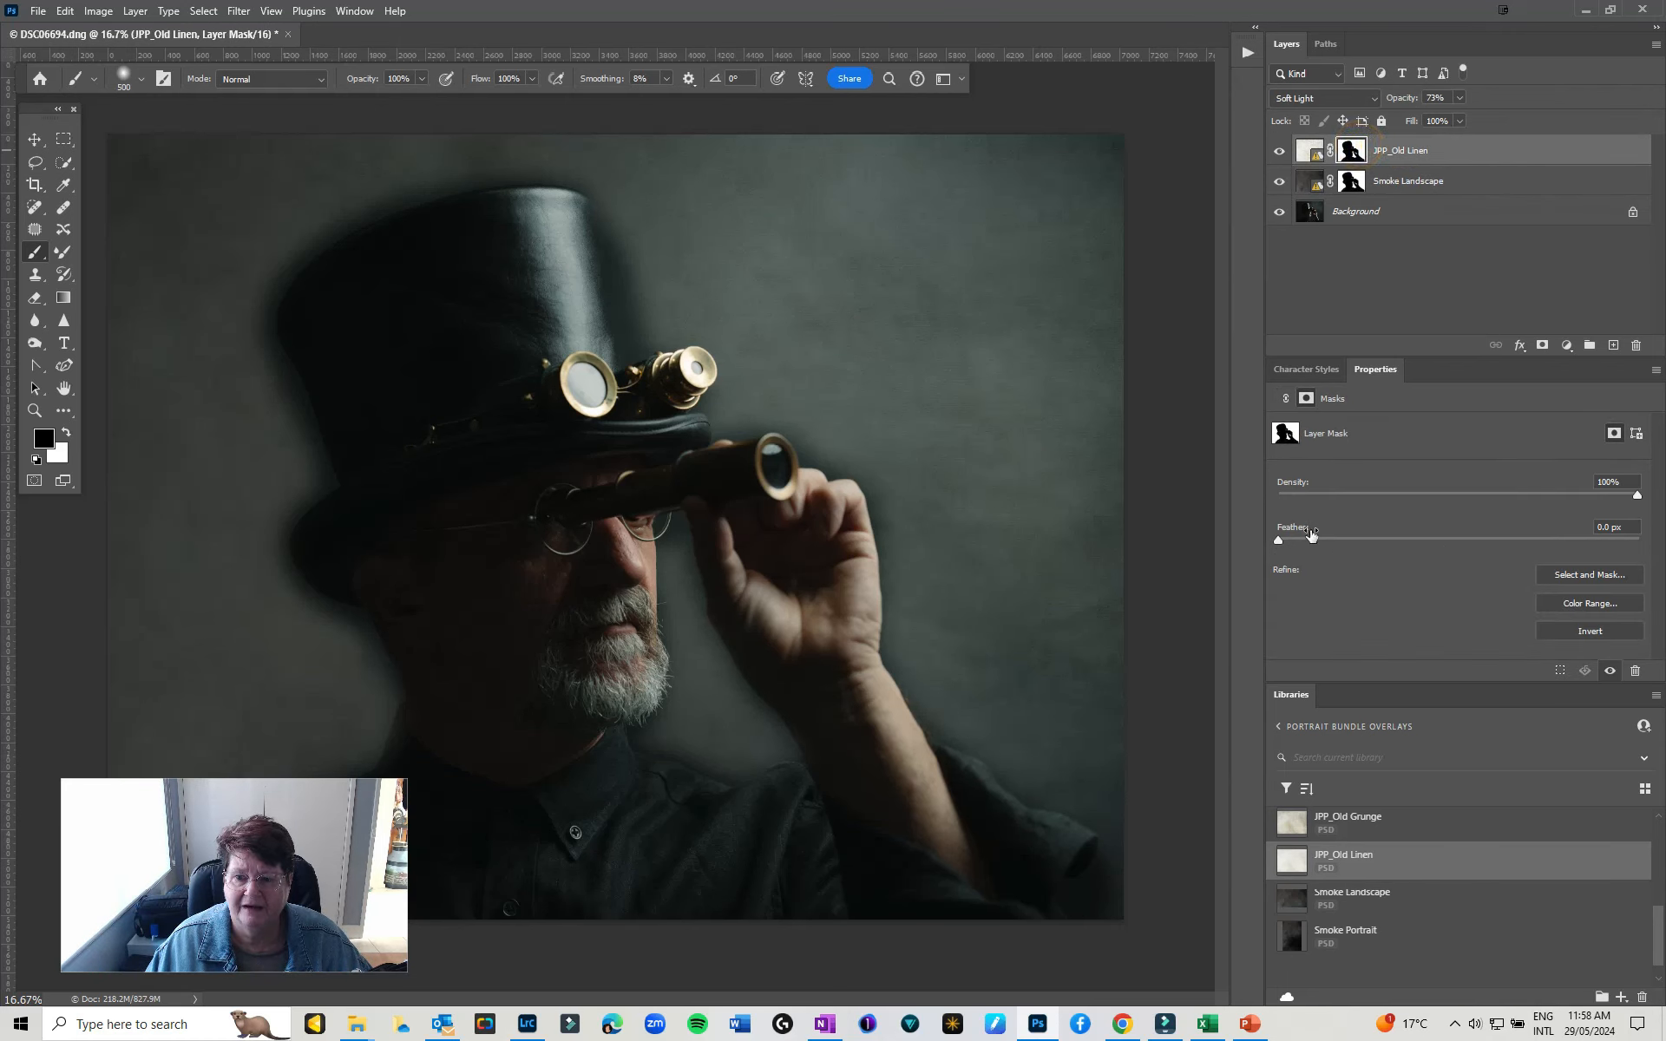
drag(1291, 540, 1468, 539)
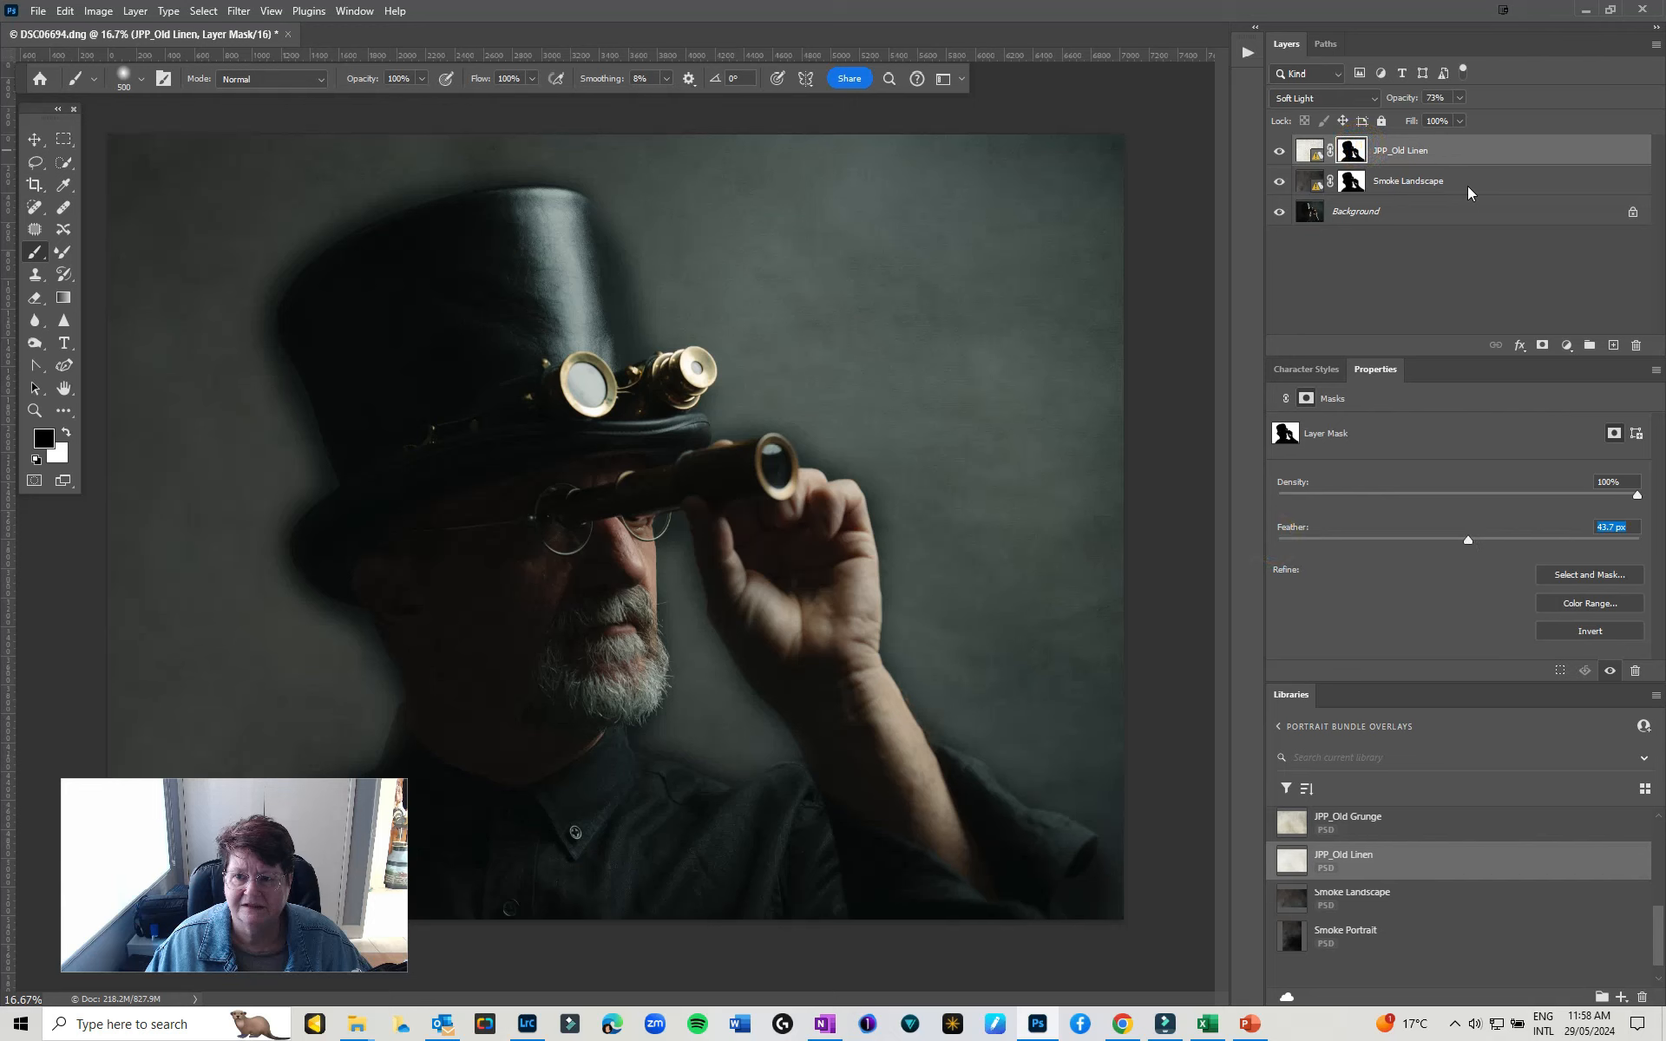
click(1459, 98)
drag(1425, 117, 1415, 116)
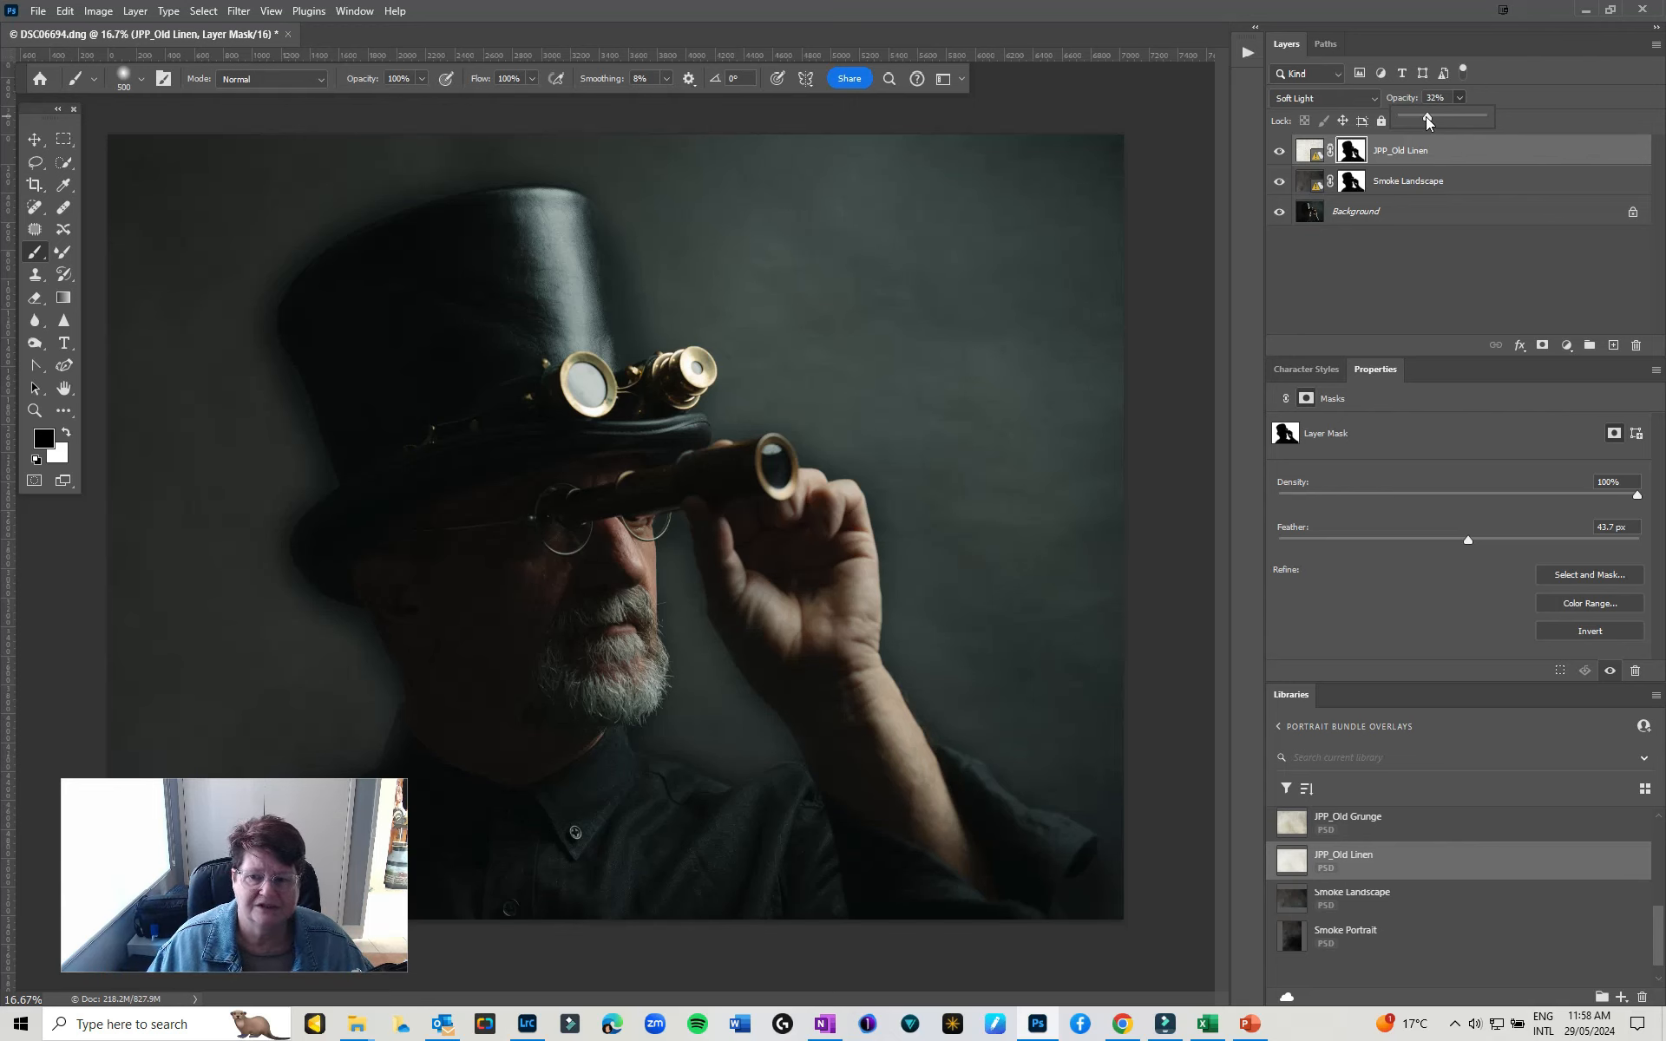
Hide both overlay layers, then place the Fabric 2 graphic from the library over the portrait's upper-left area, enlarged to about 2760 × 3806 px
alt+click(1280, 151)
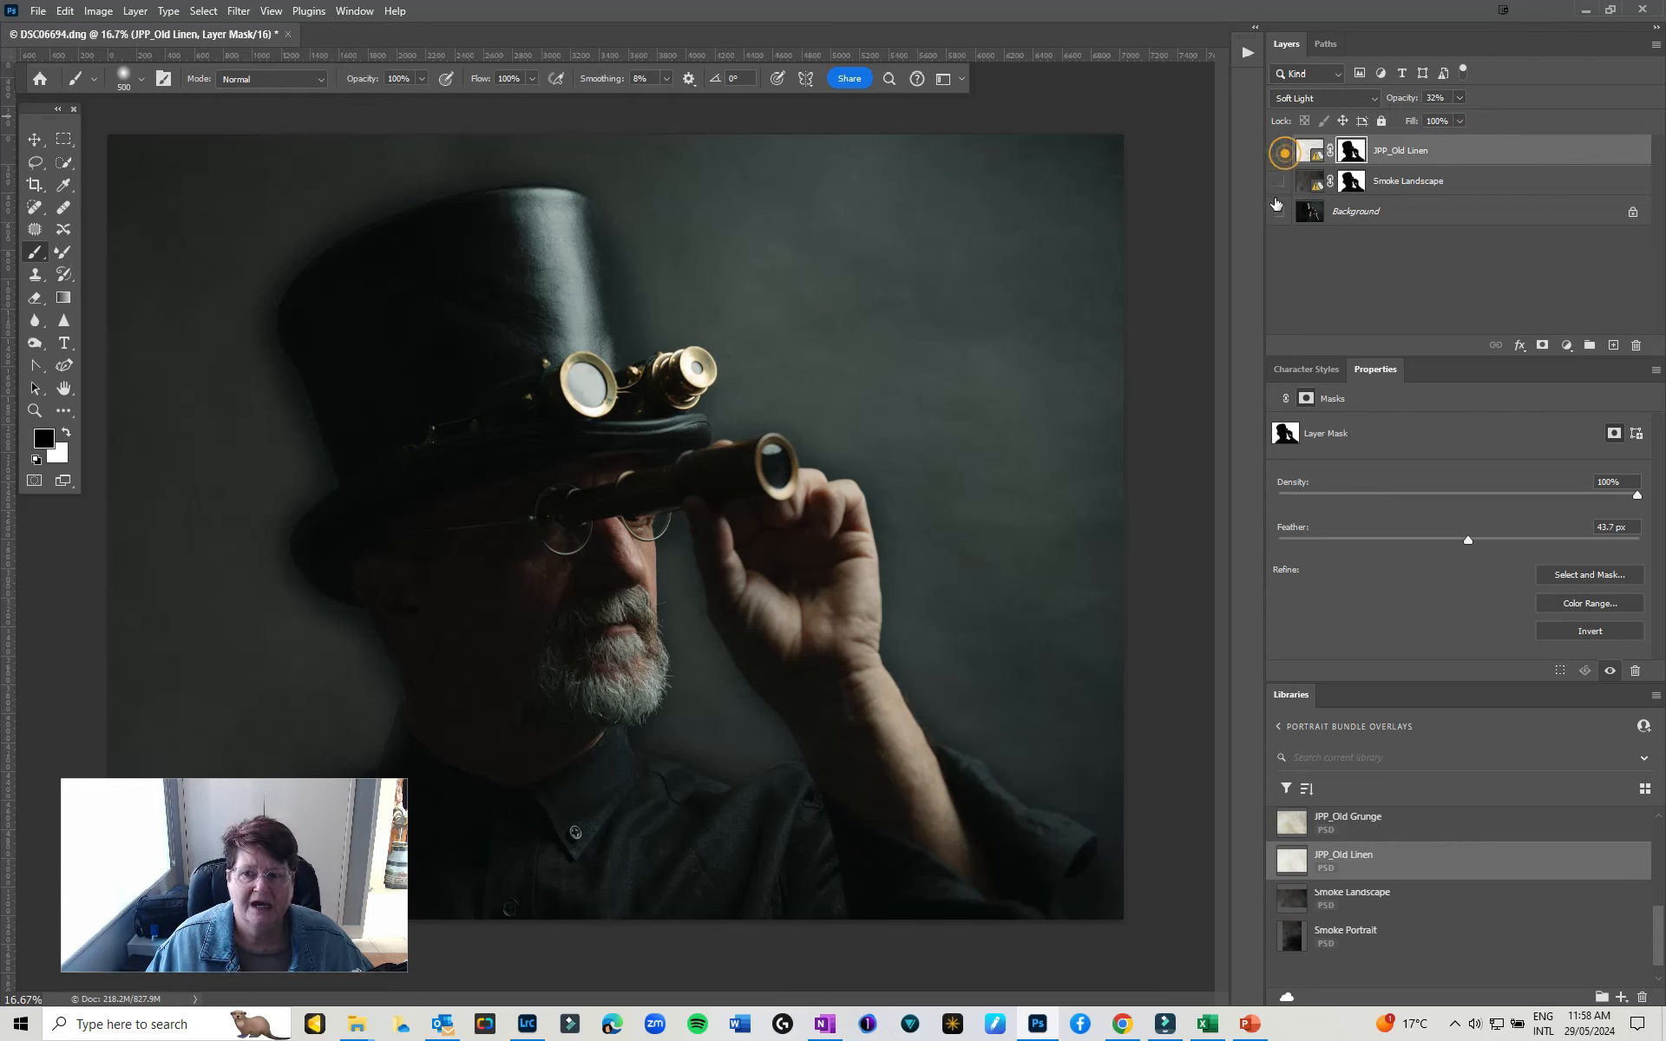
click(1280, 212)
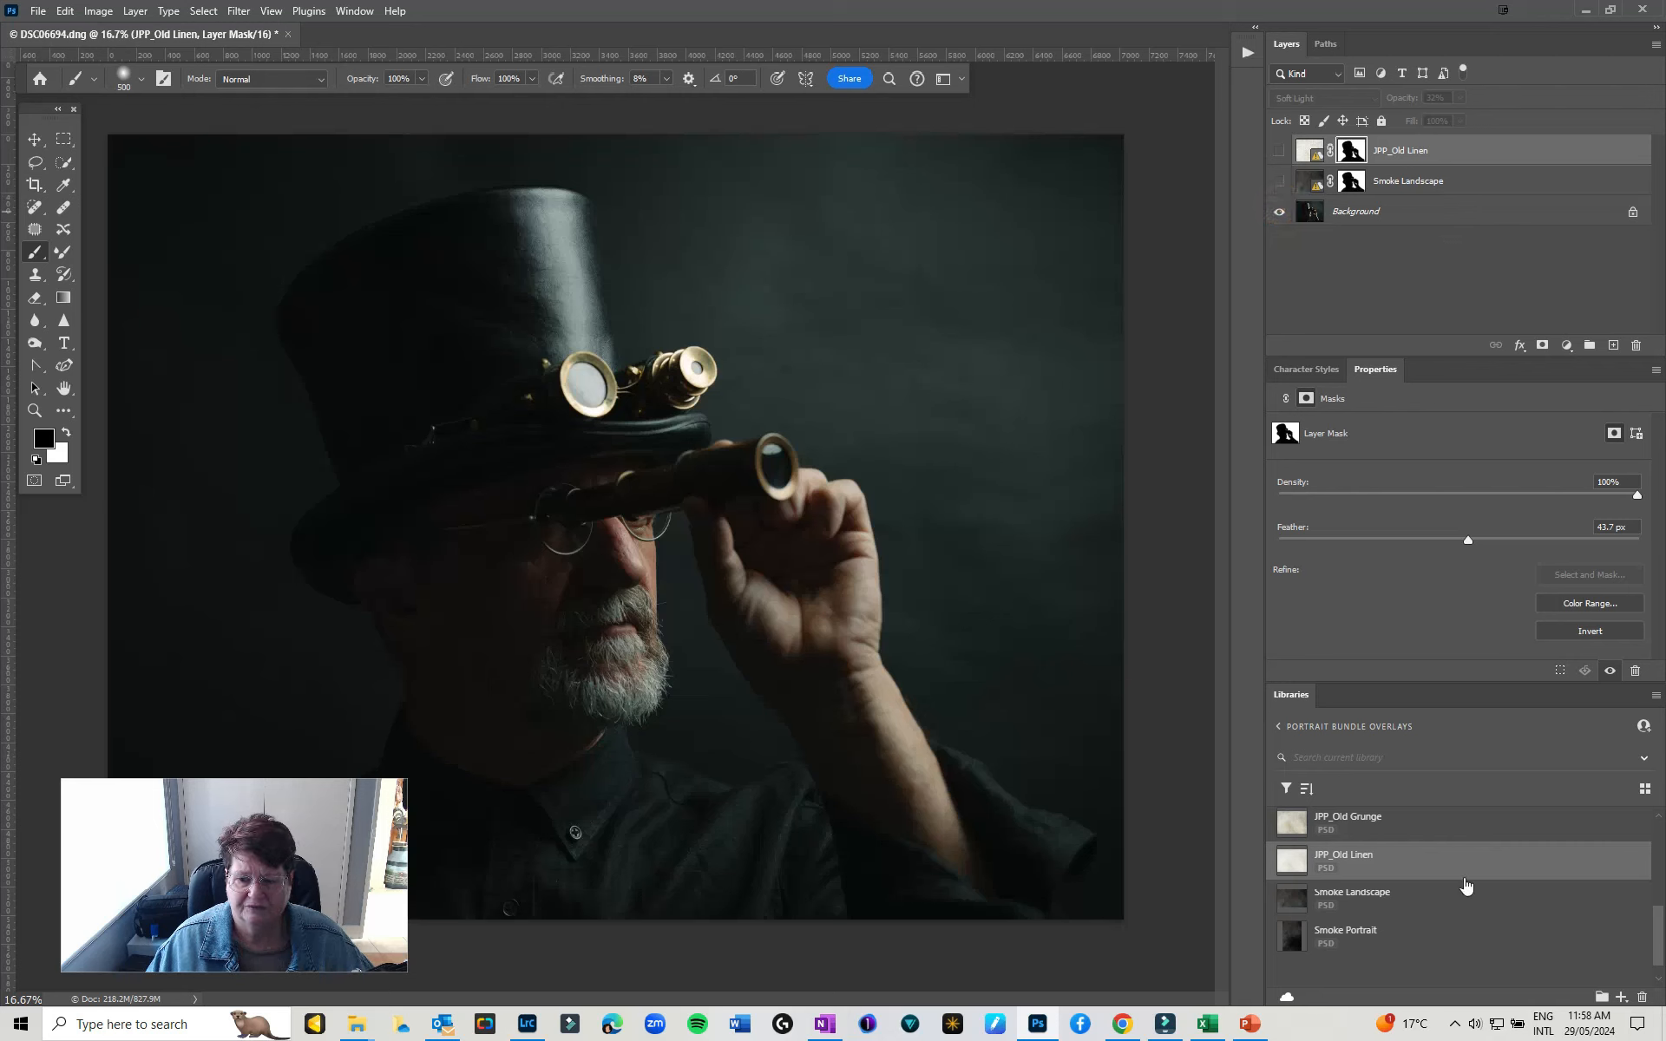
scroll(1465, 885, down, 1)
scroll(1465, 883, up, 5)
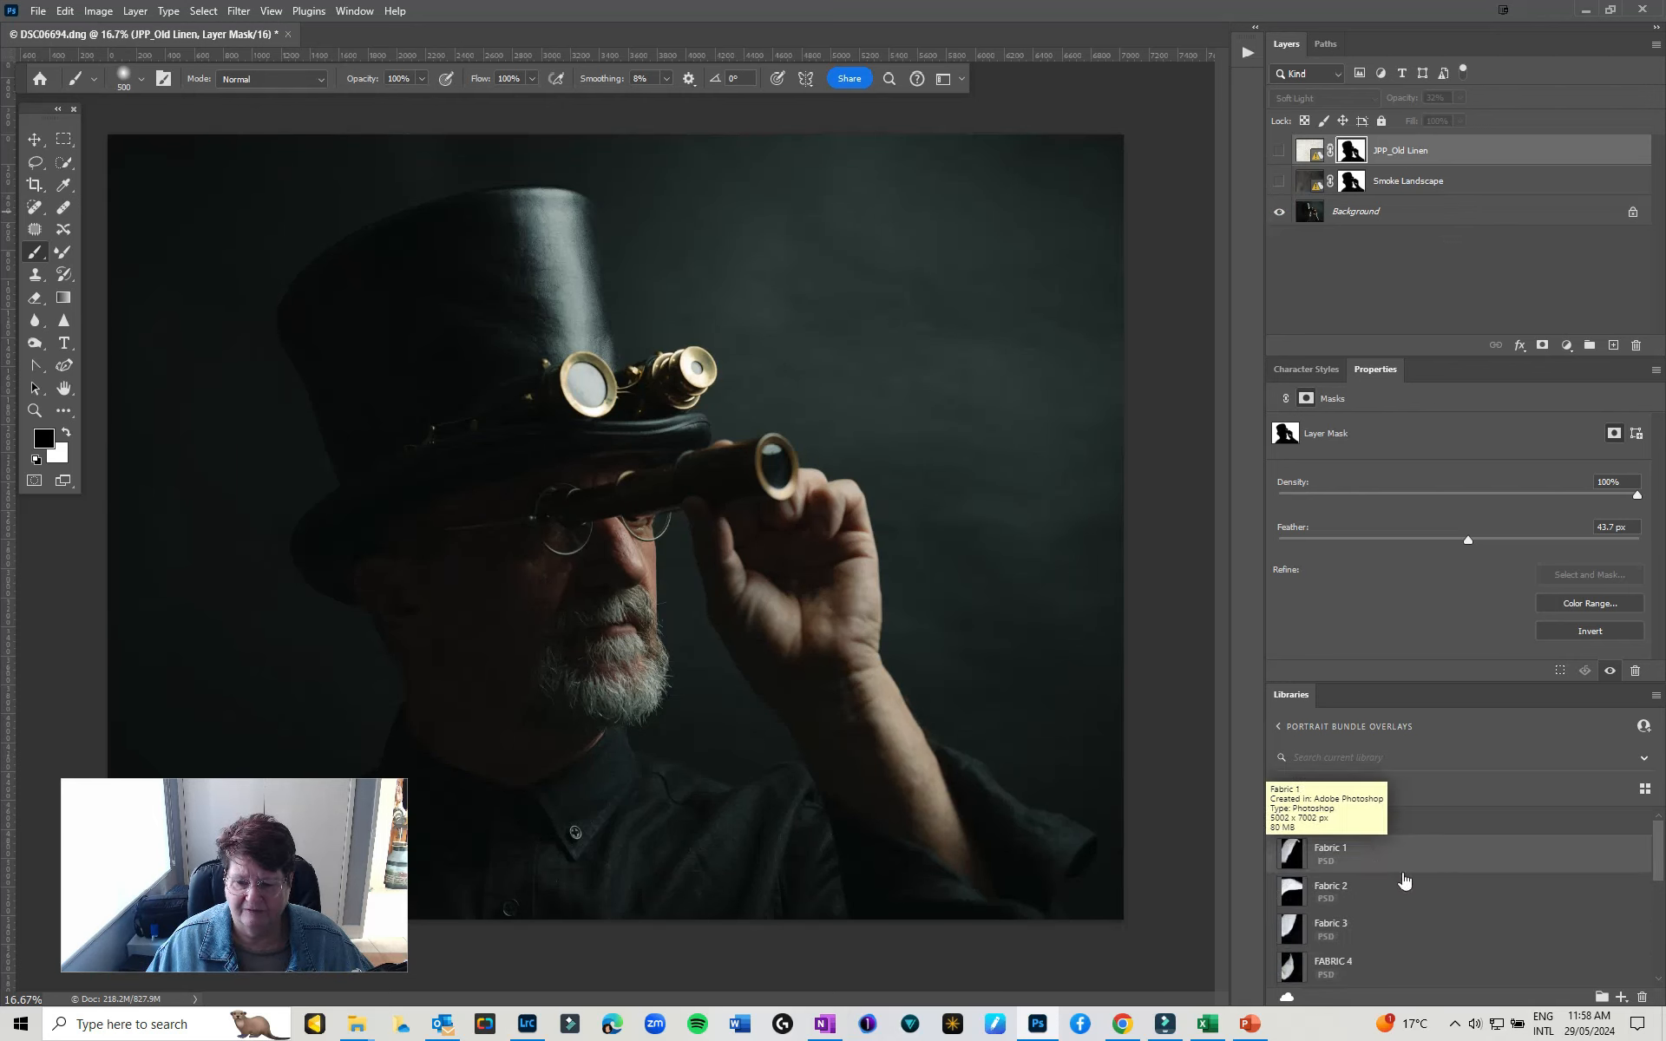
drag(1296, 896, 356, 245)
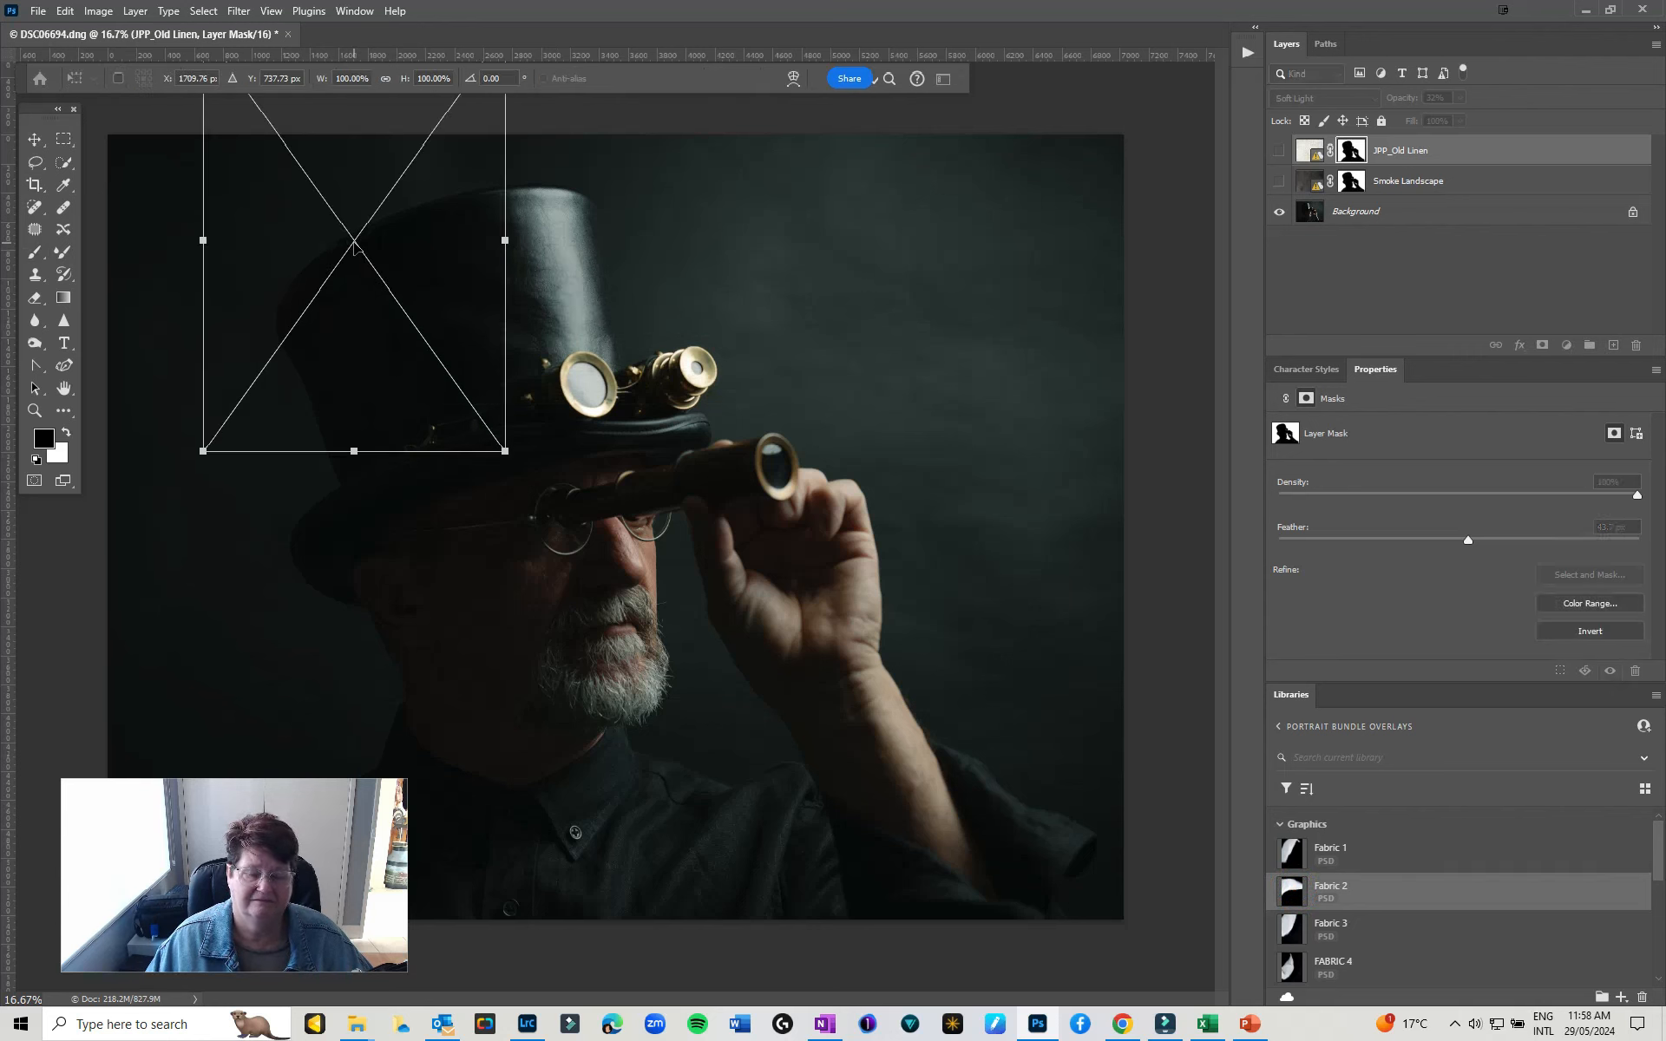
drag(354, 246, 261, 325)
drag(424, 549, 519, 676)
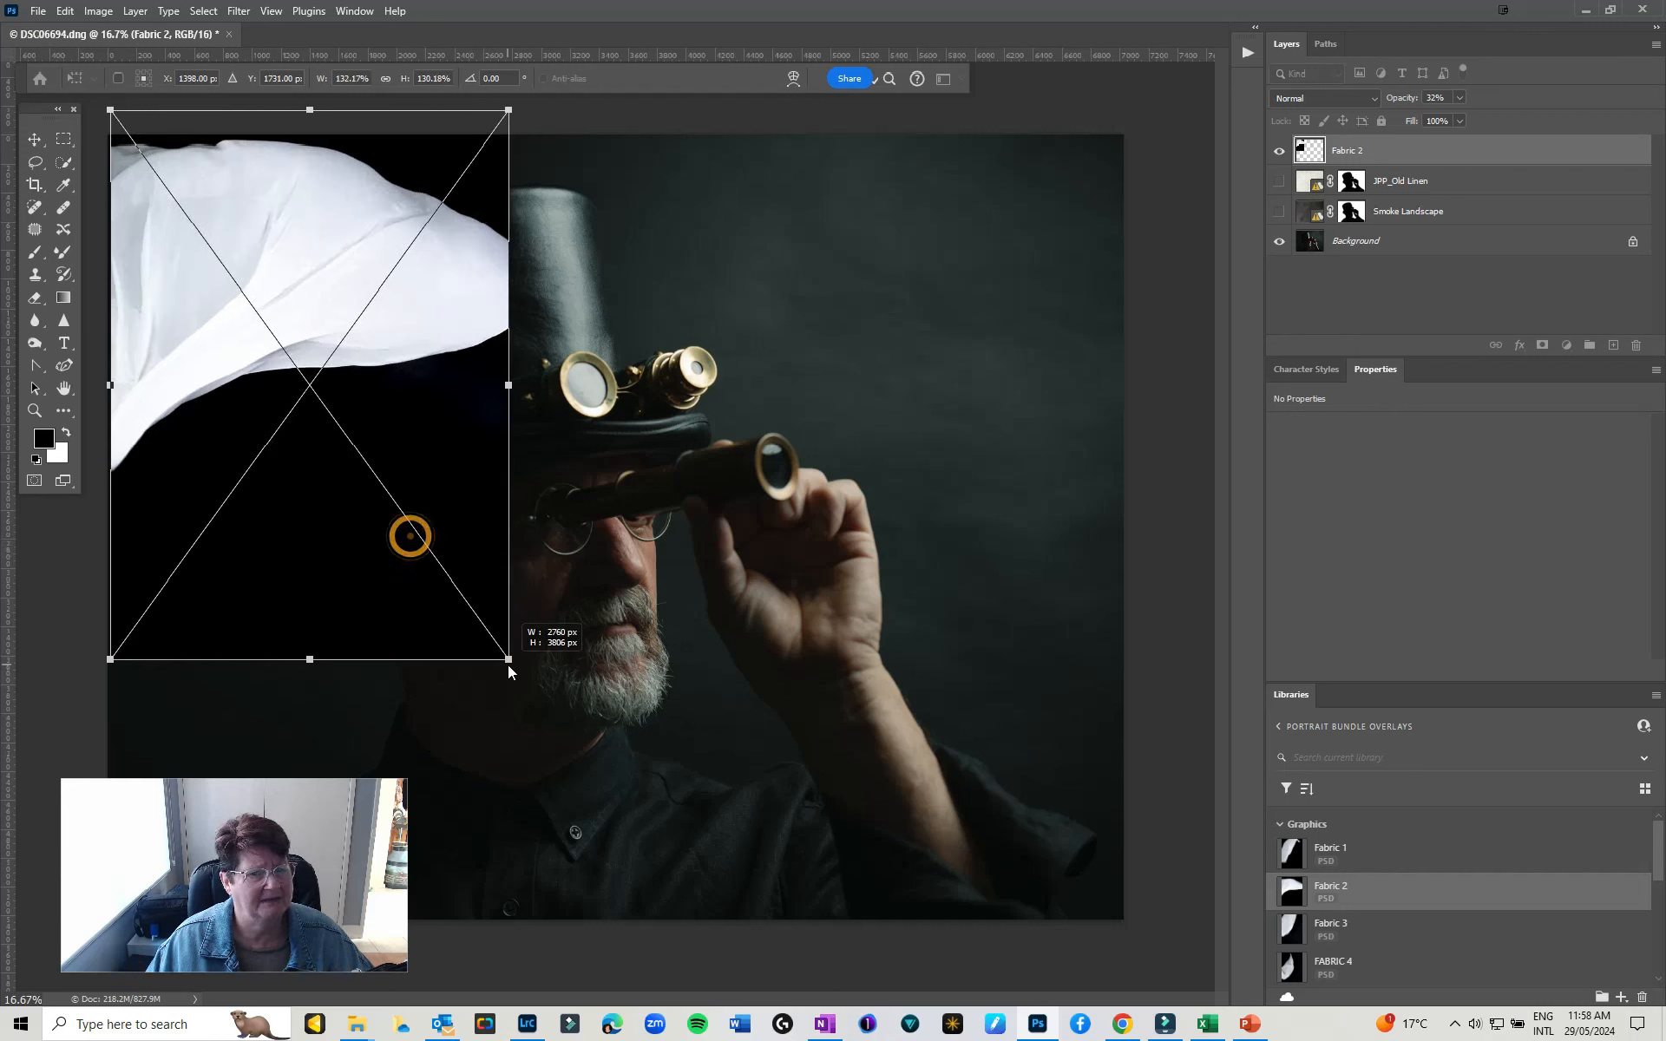
Set Fabric 2 to Screen blend mode at 100% opacity and commit its placement against the image's left edge
click(1327, 99)
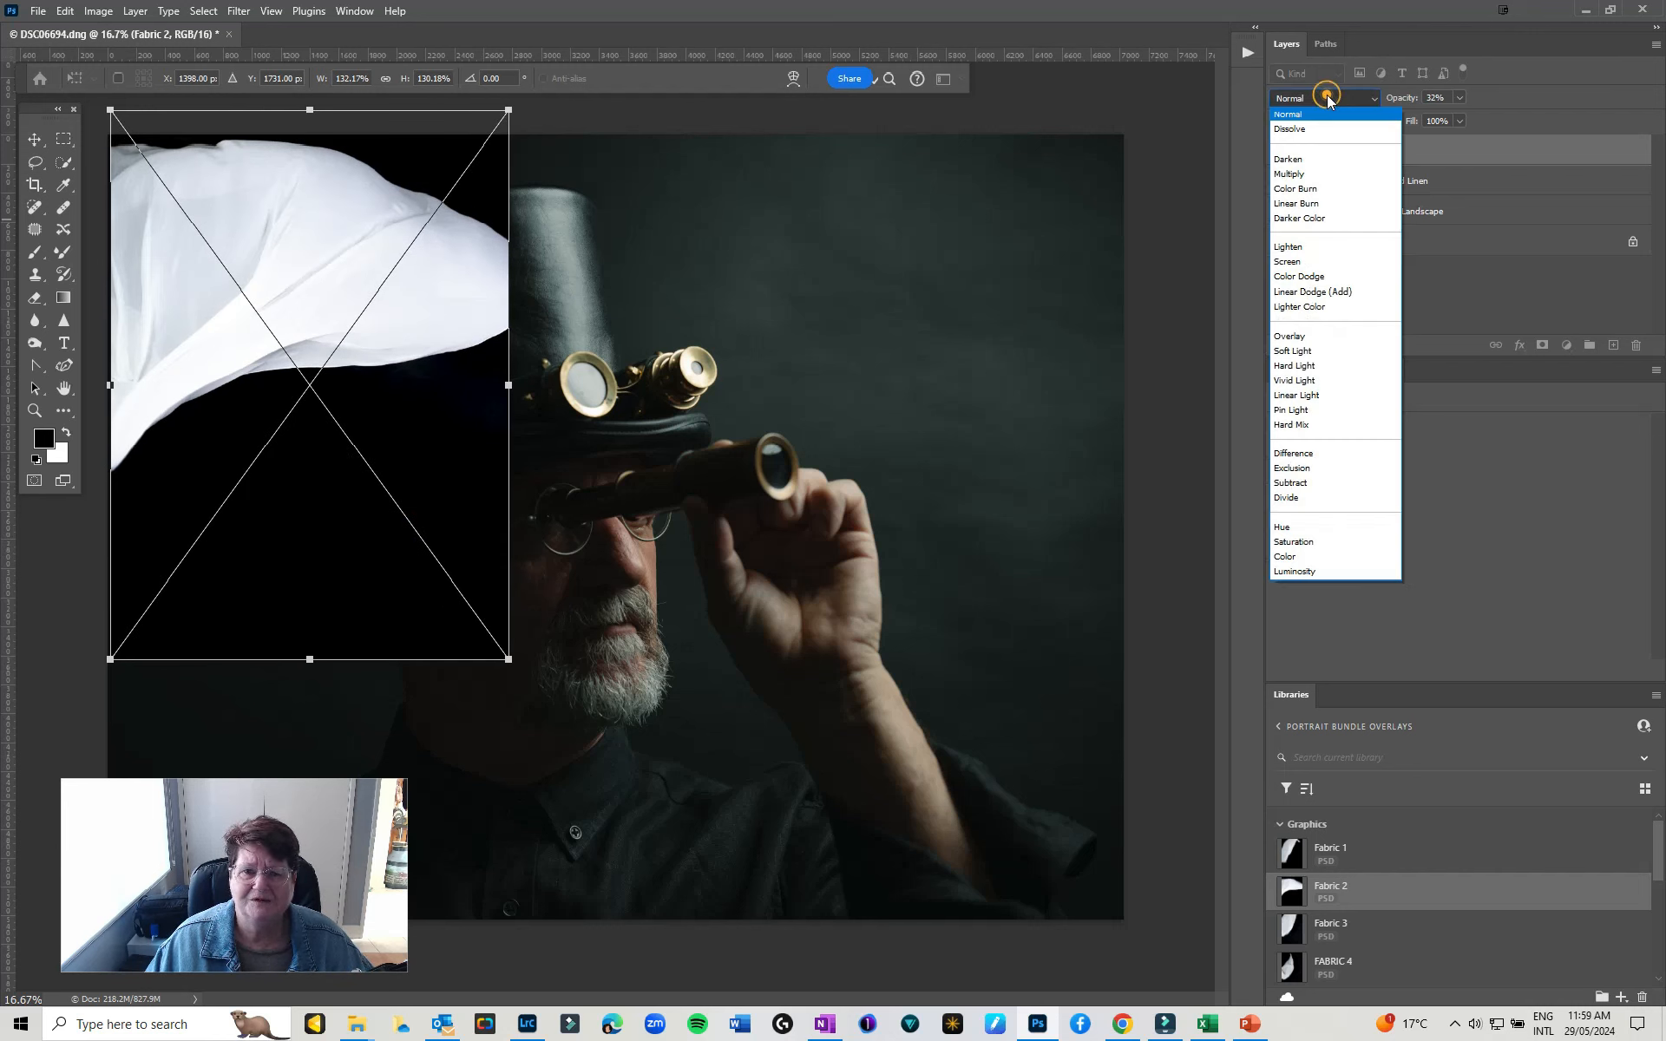
click(1346, 265)
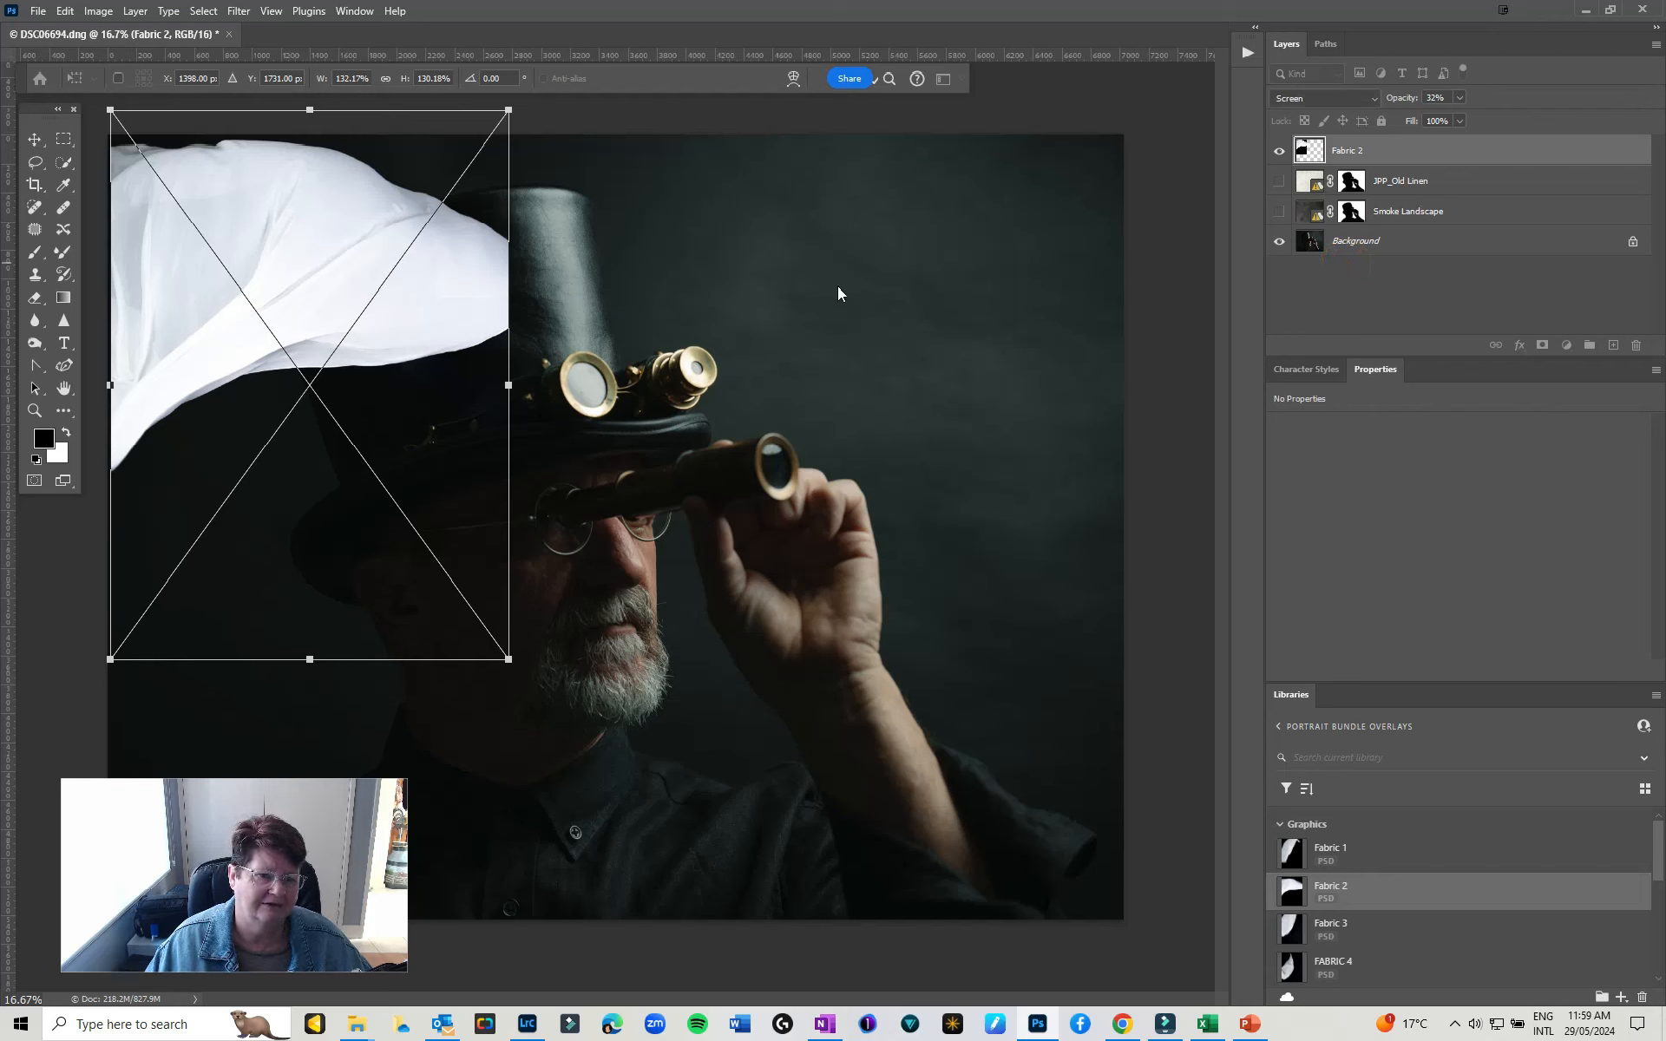
drag(459, 301, 451, 305)
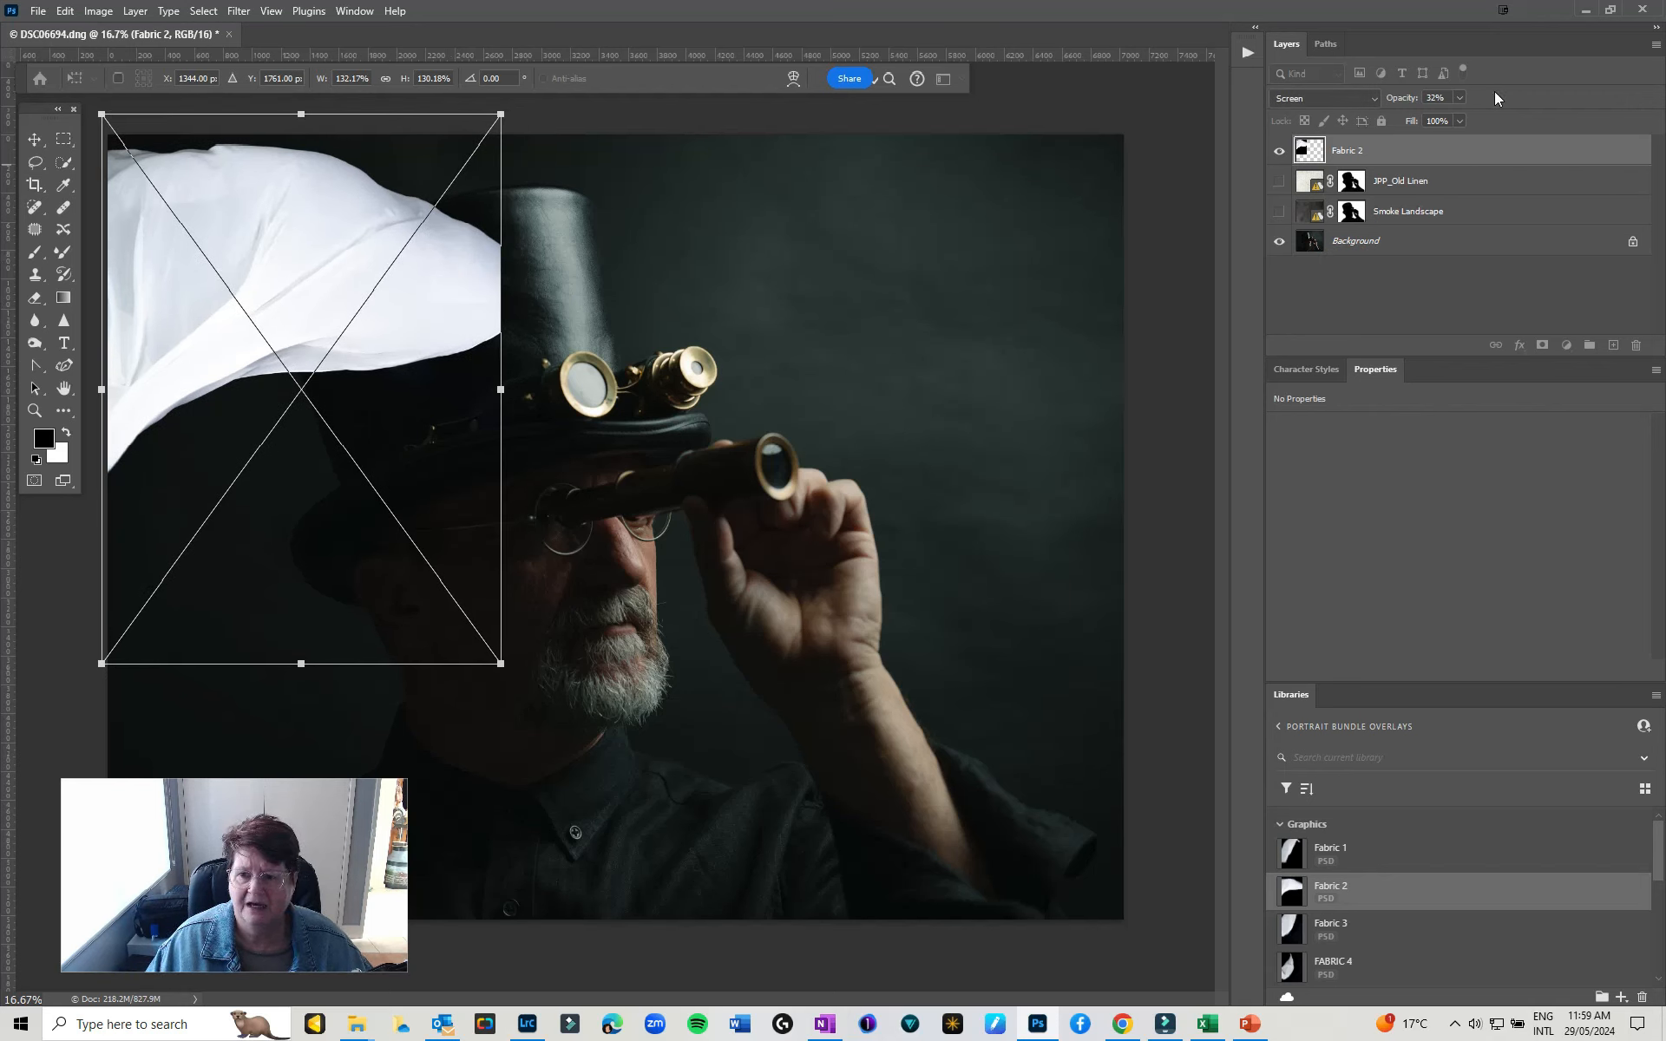
click(1458, 98)
drag(1459, 115, 1527, 122)
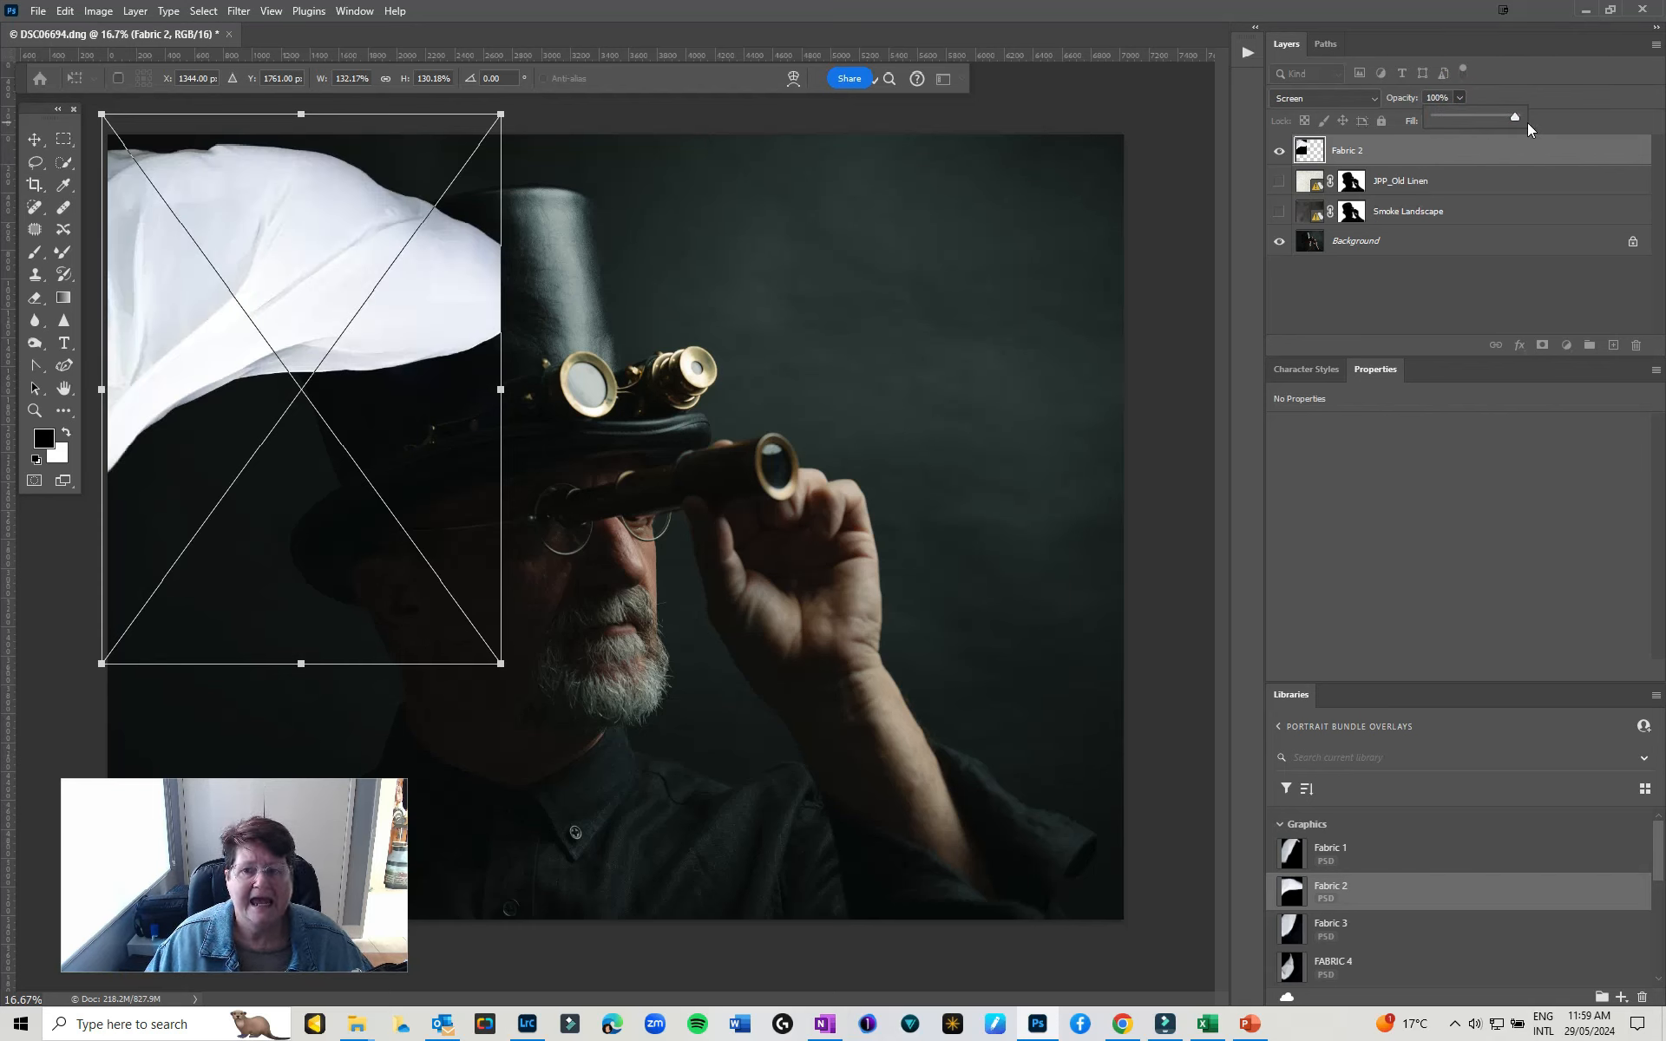
click(1412, 152)
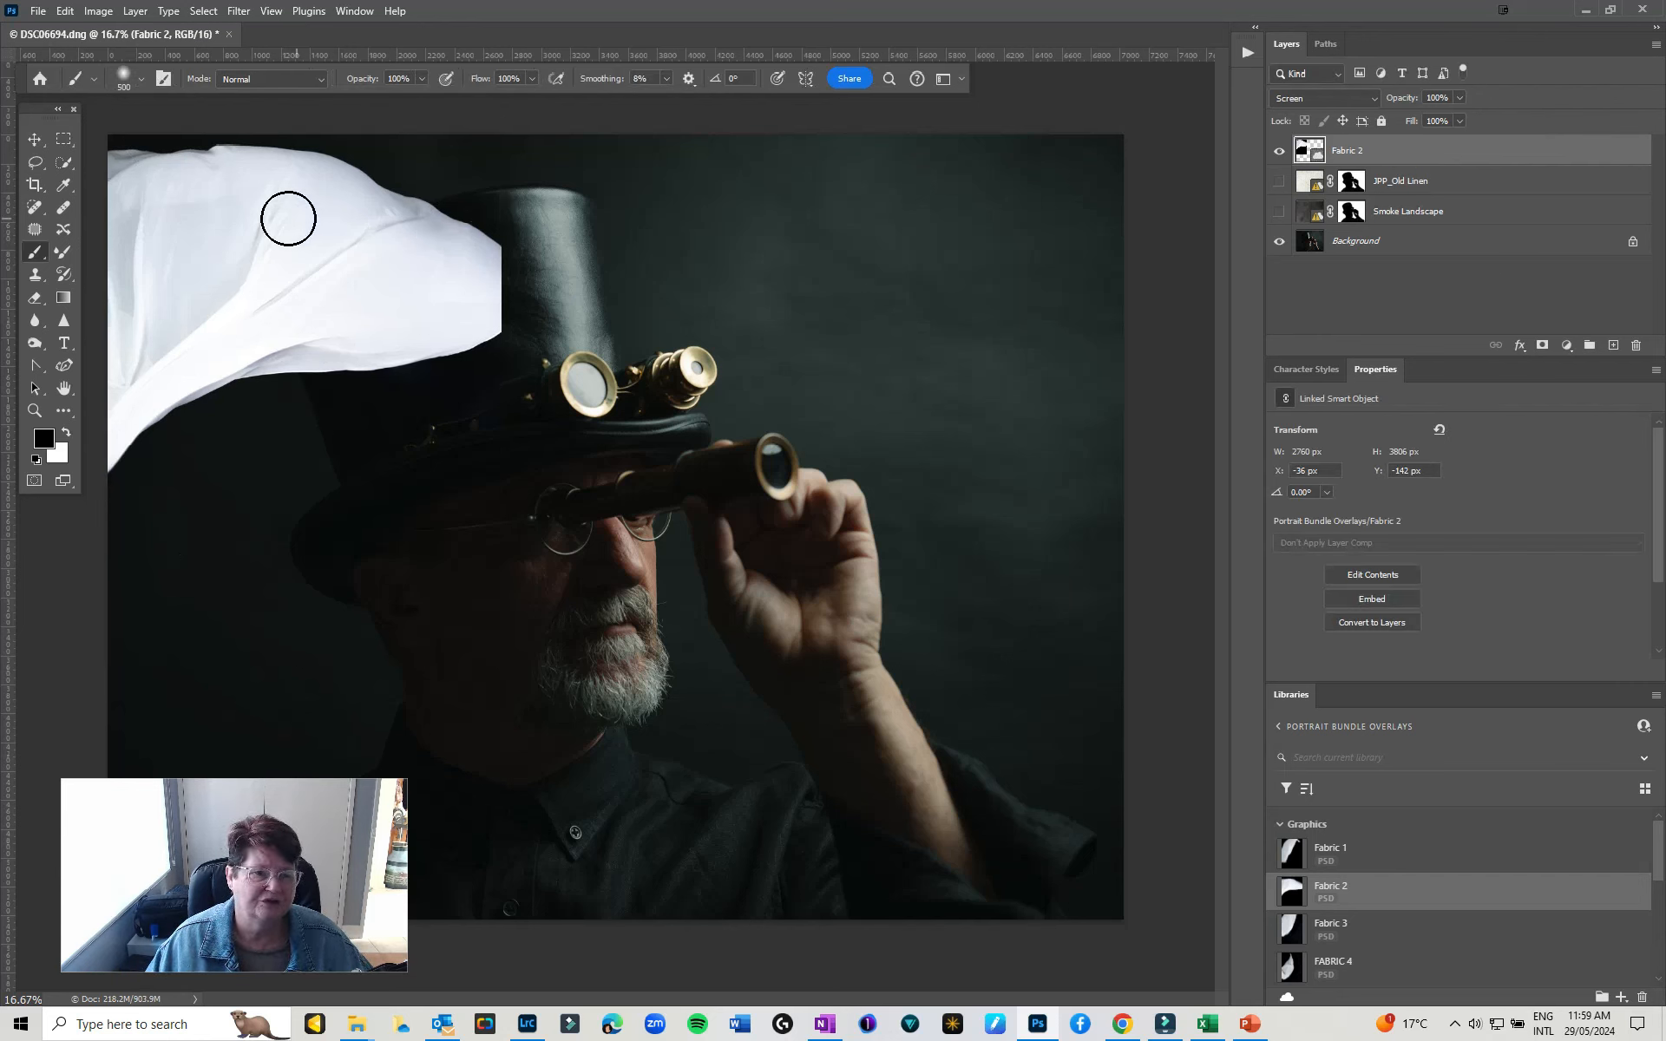
Set Fabric 2's blend mode to Normal and select the white fabric with Select Subject
click(34, 140)
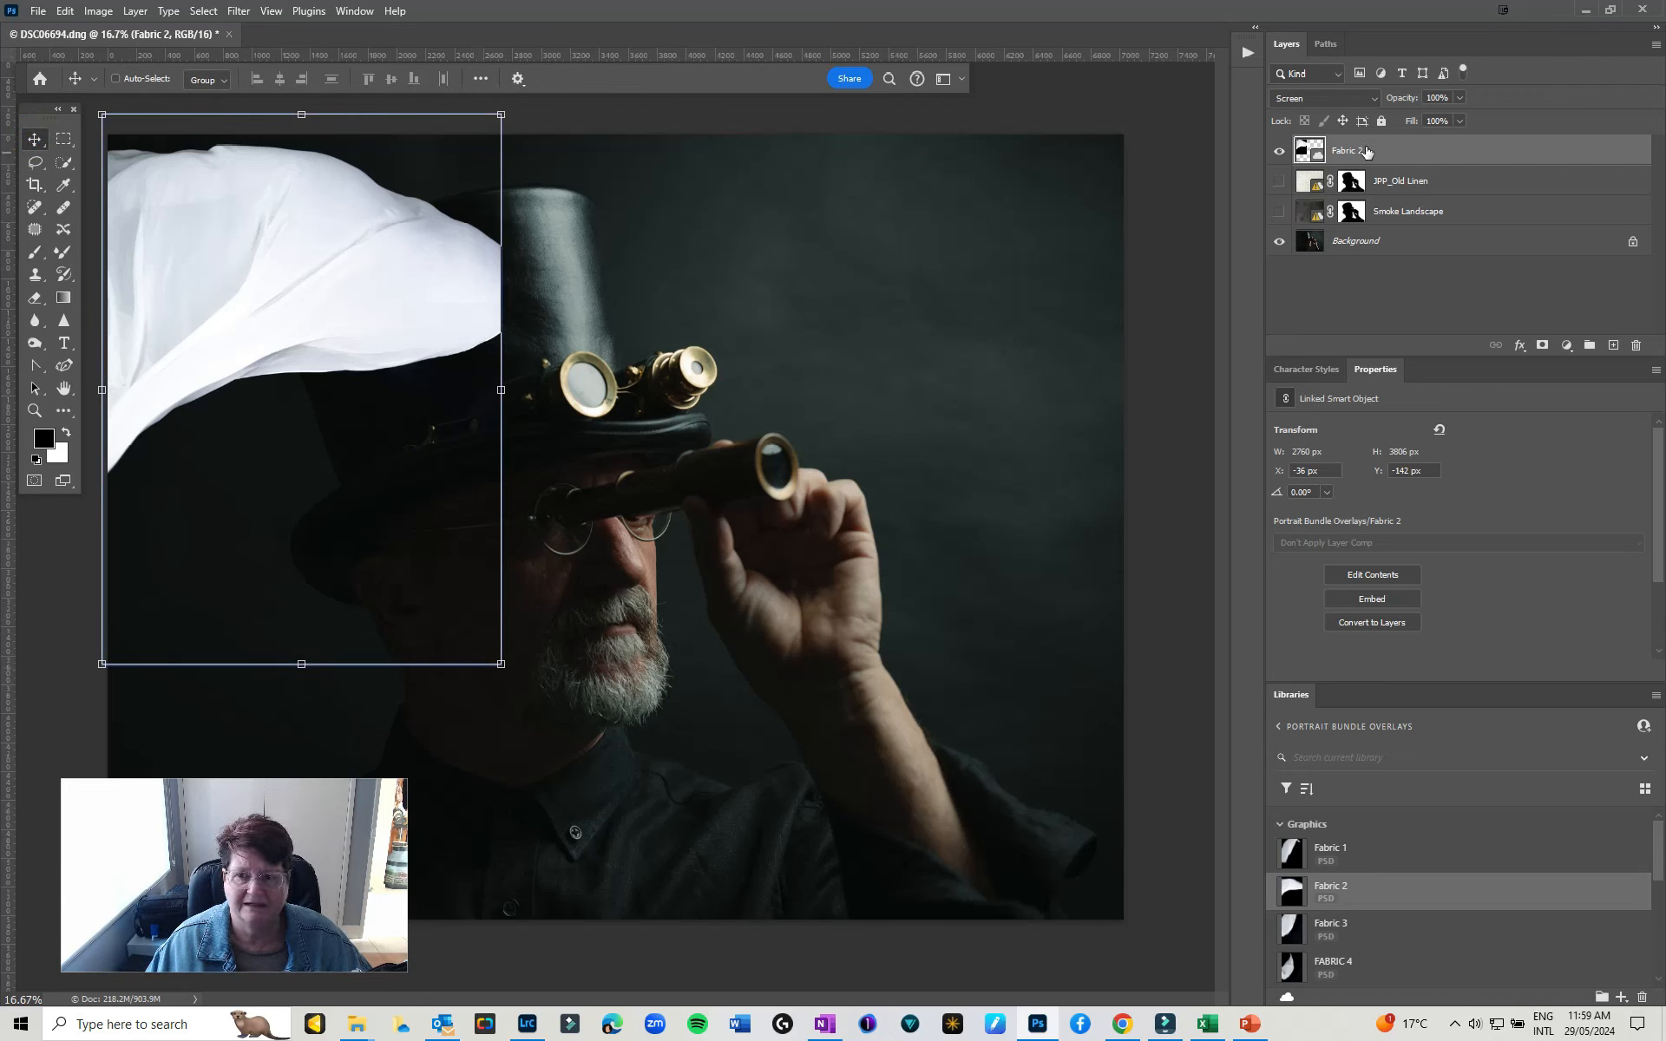
click(1333, 98)
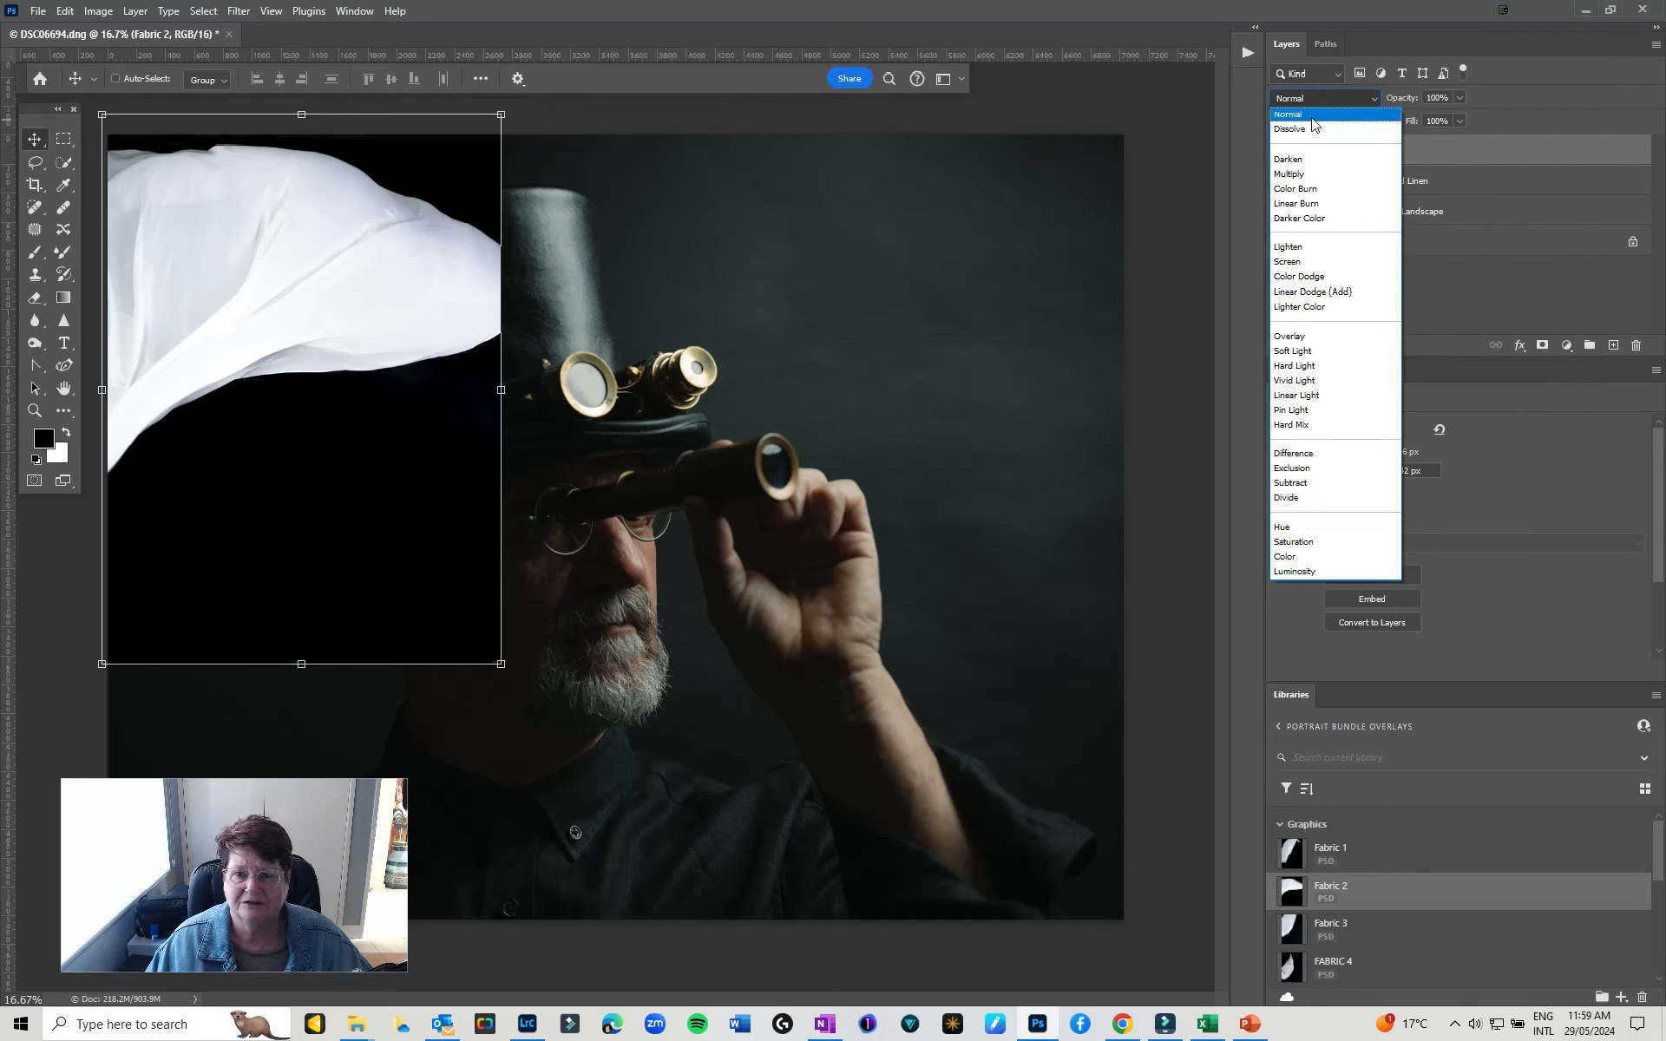
click(1311, 117)
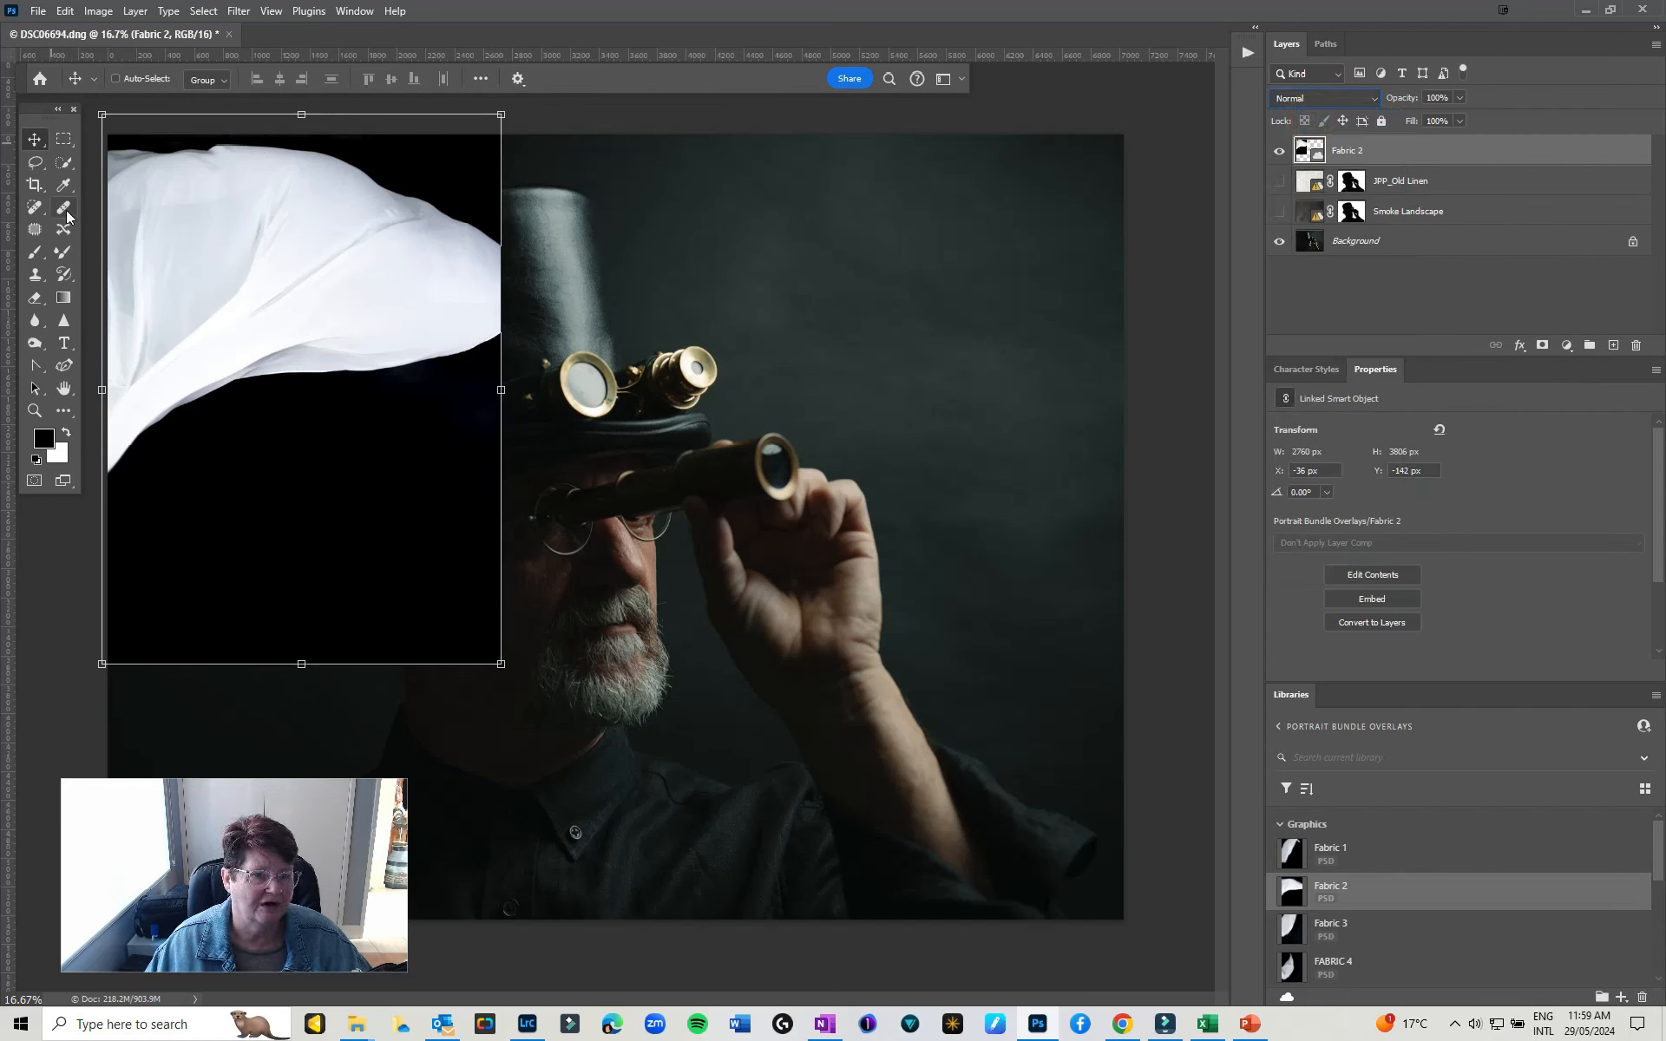
click(63, 162)
click(531, 79)
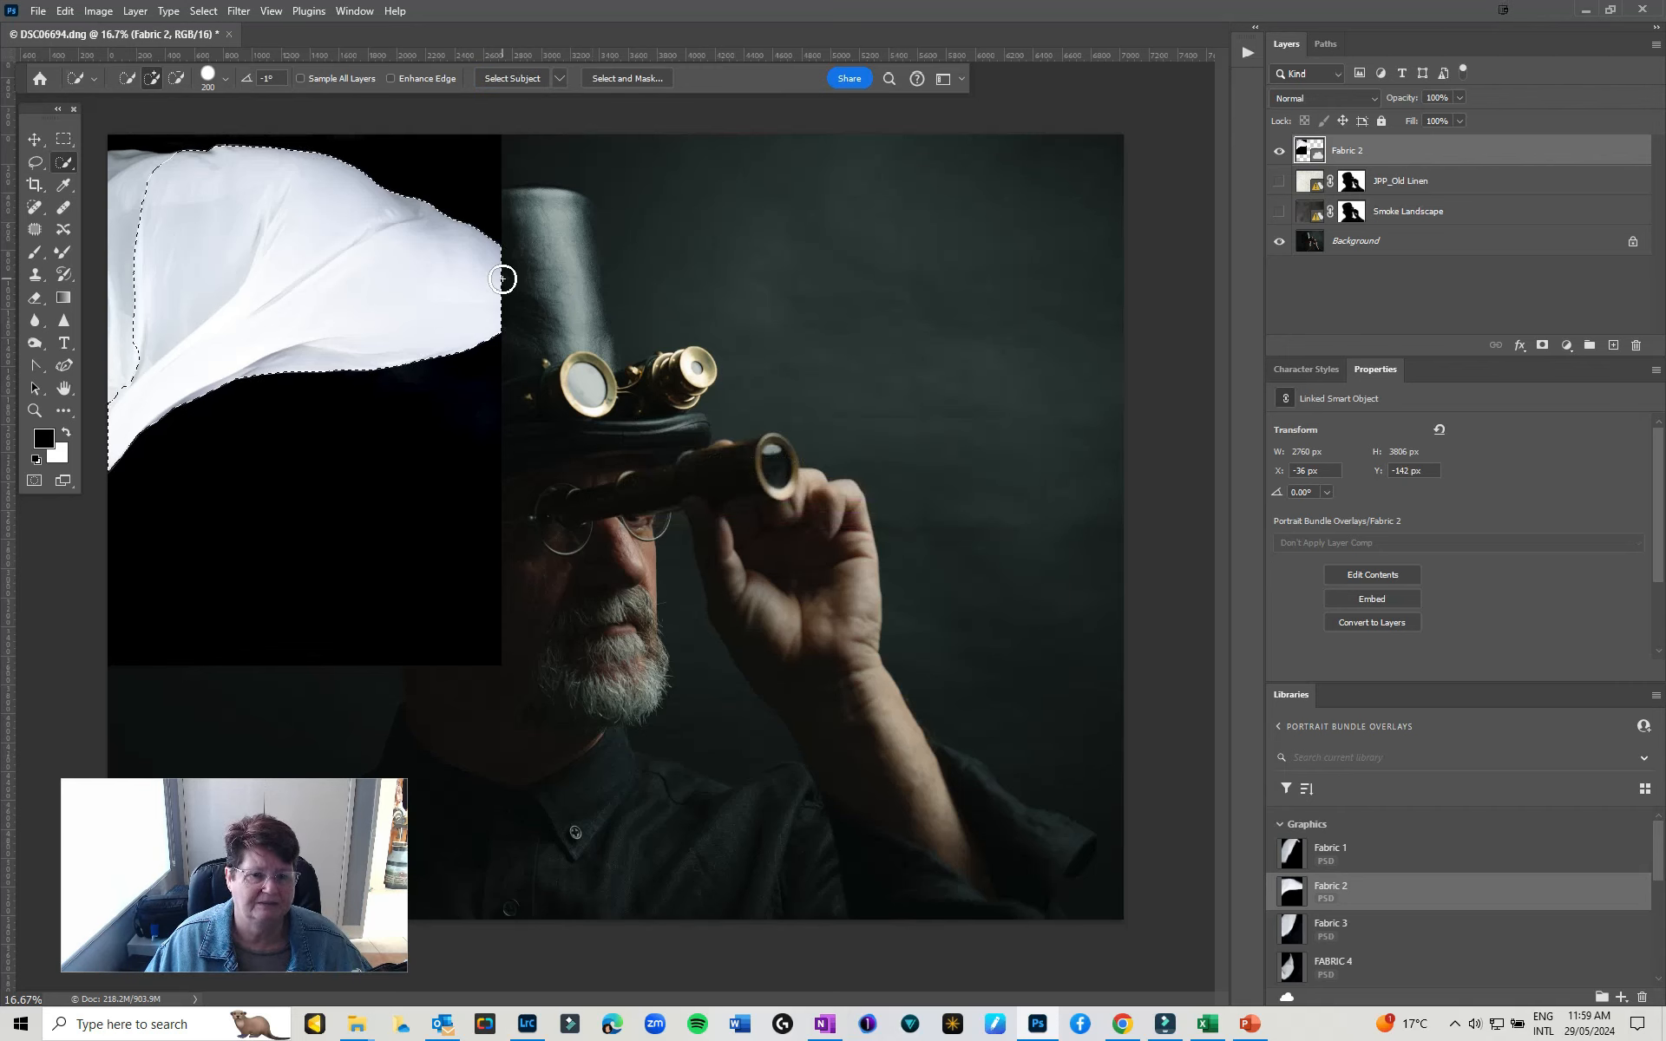
drag(176, 163, 122, 167)
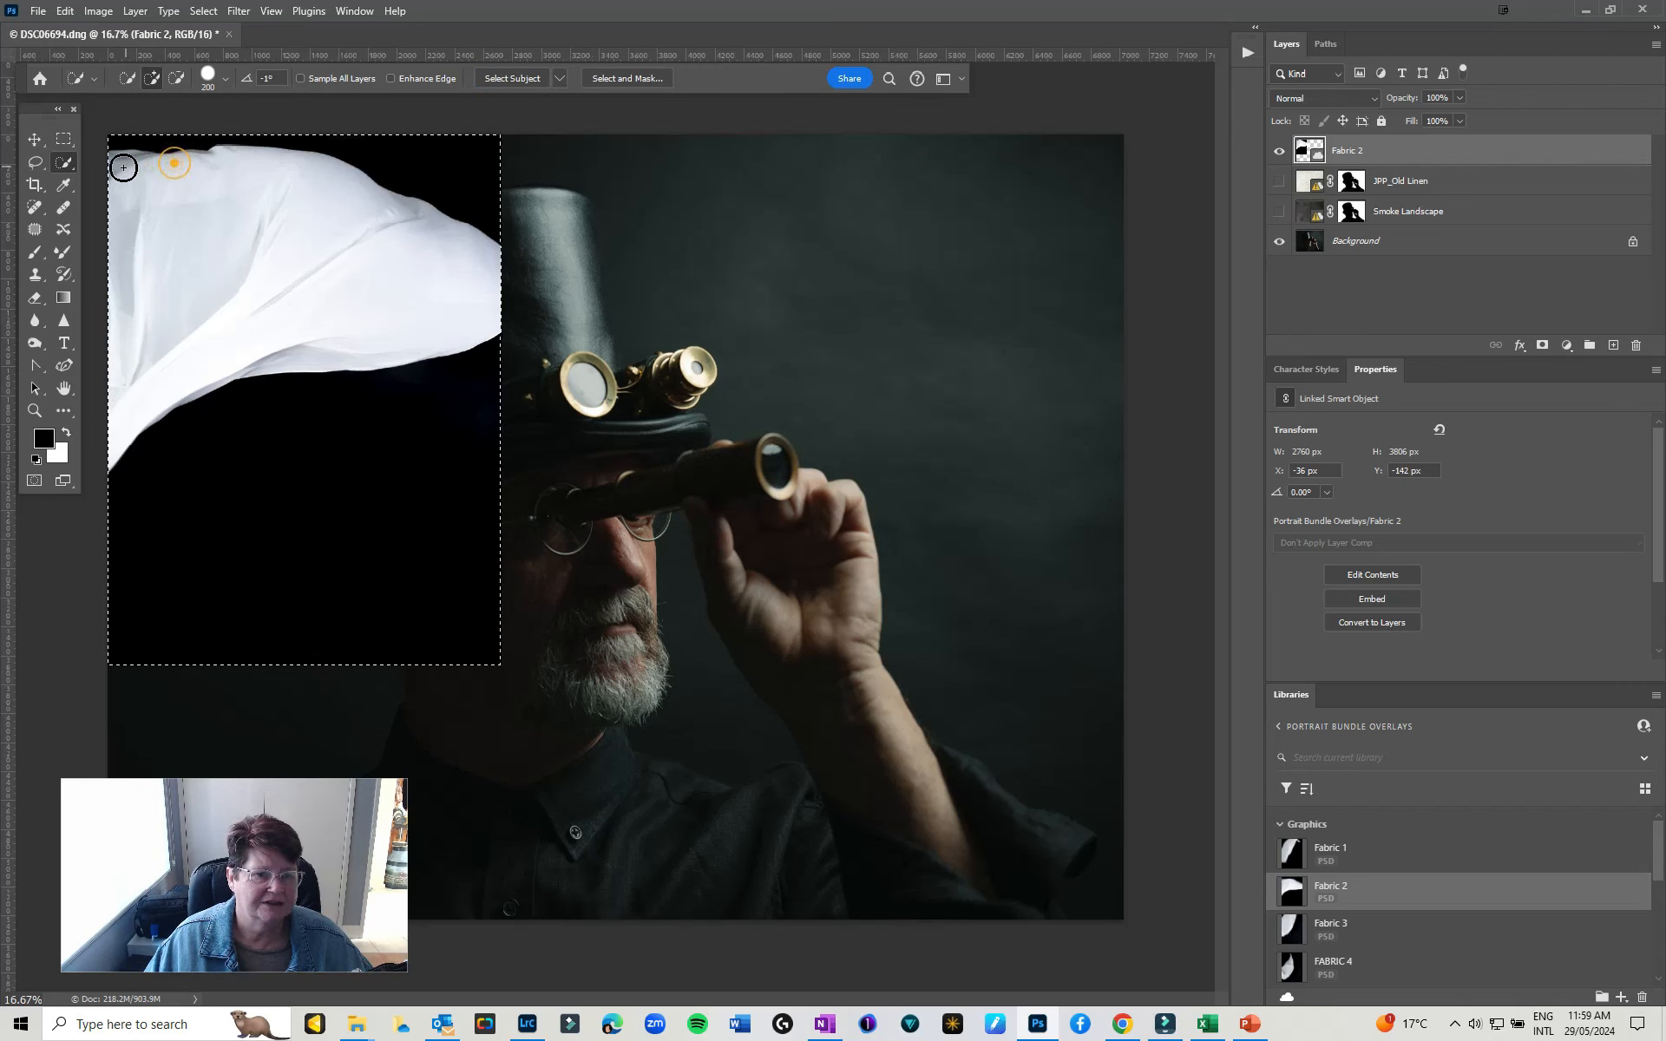
key(ctrl+z)
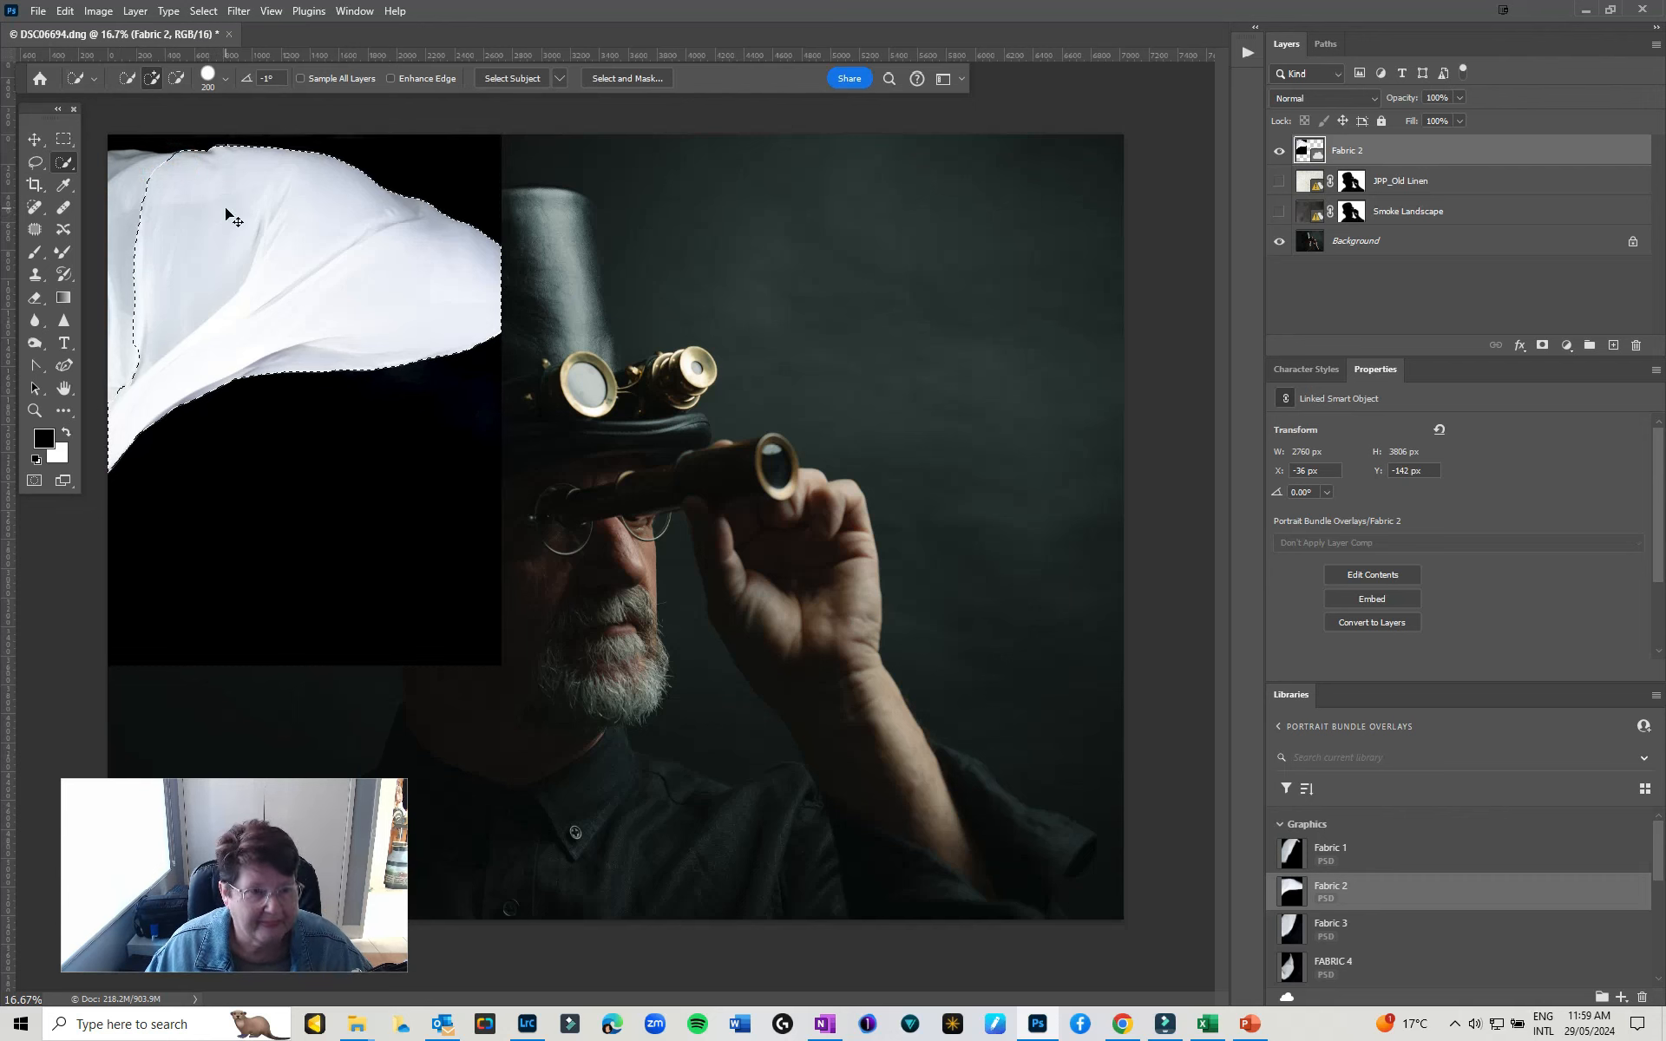
click(153, 180)
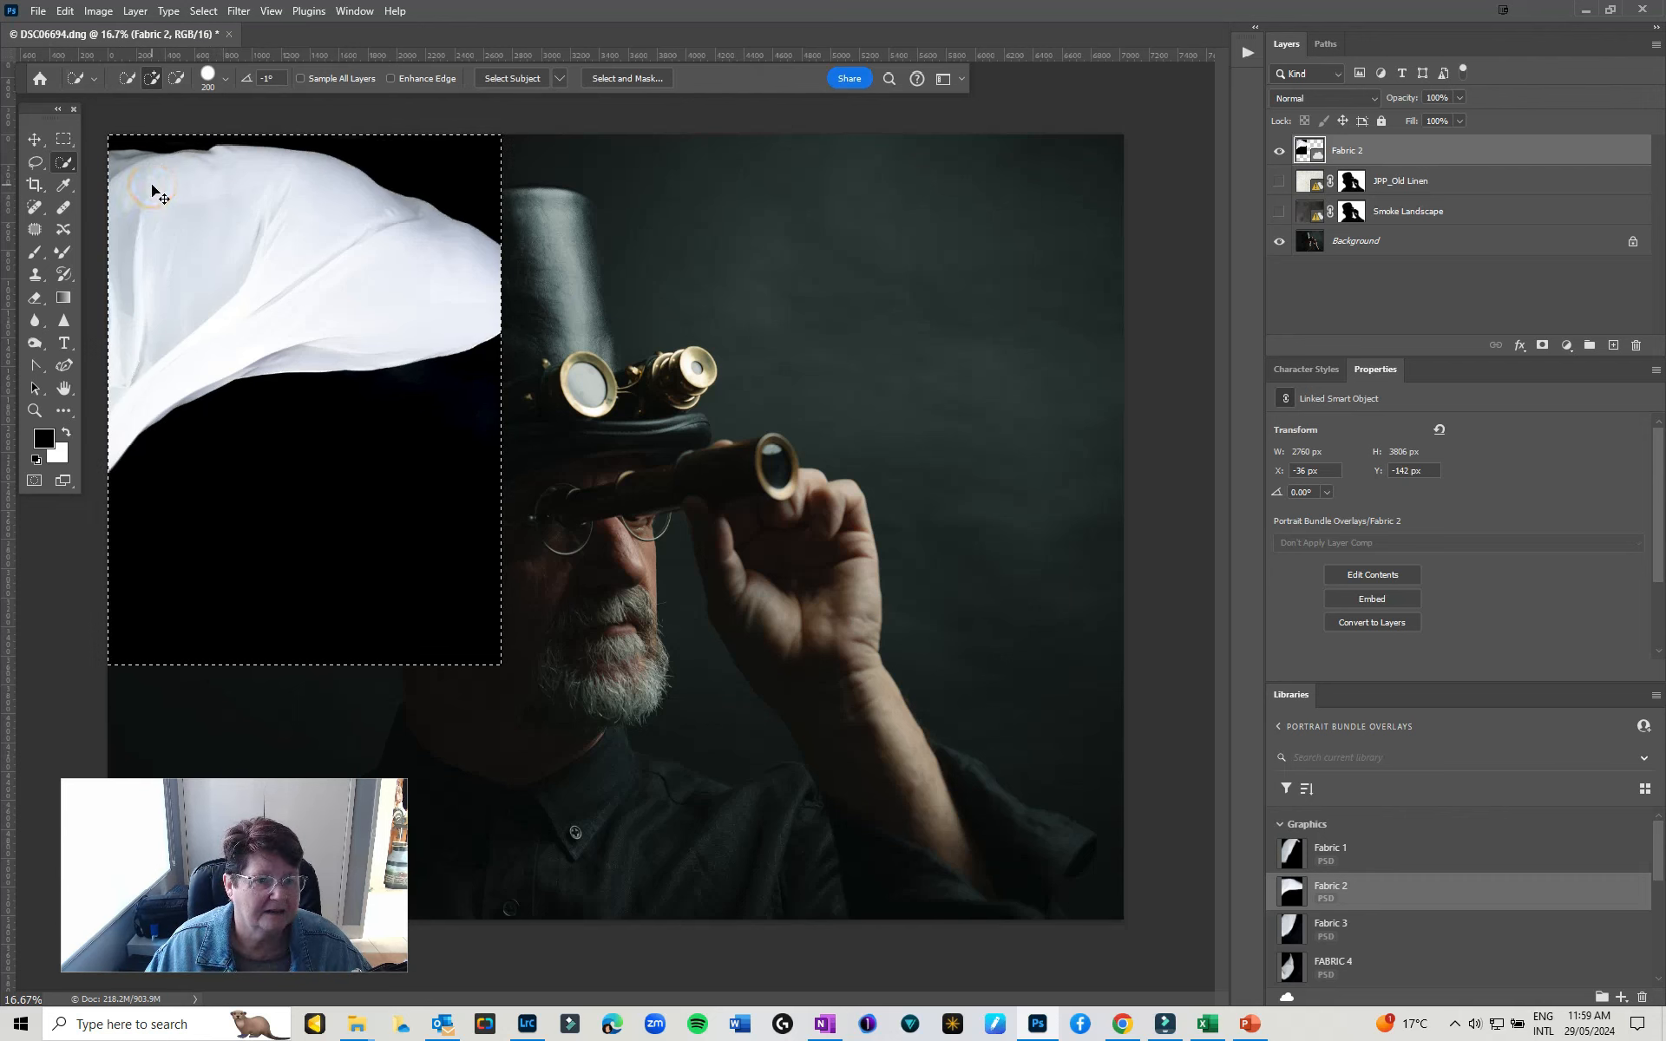
click(130, 356)
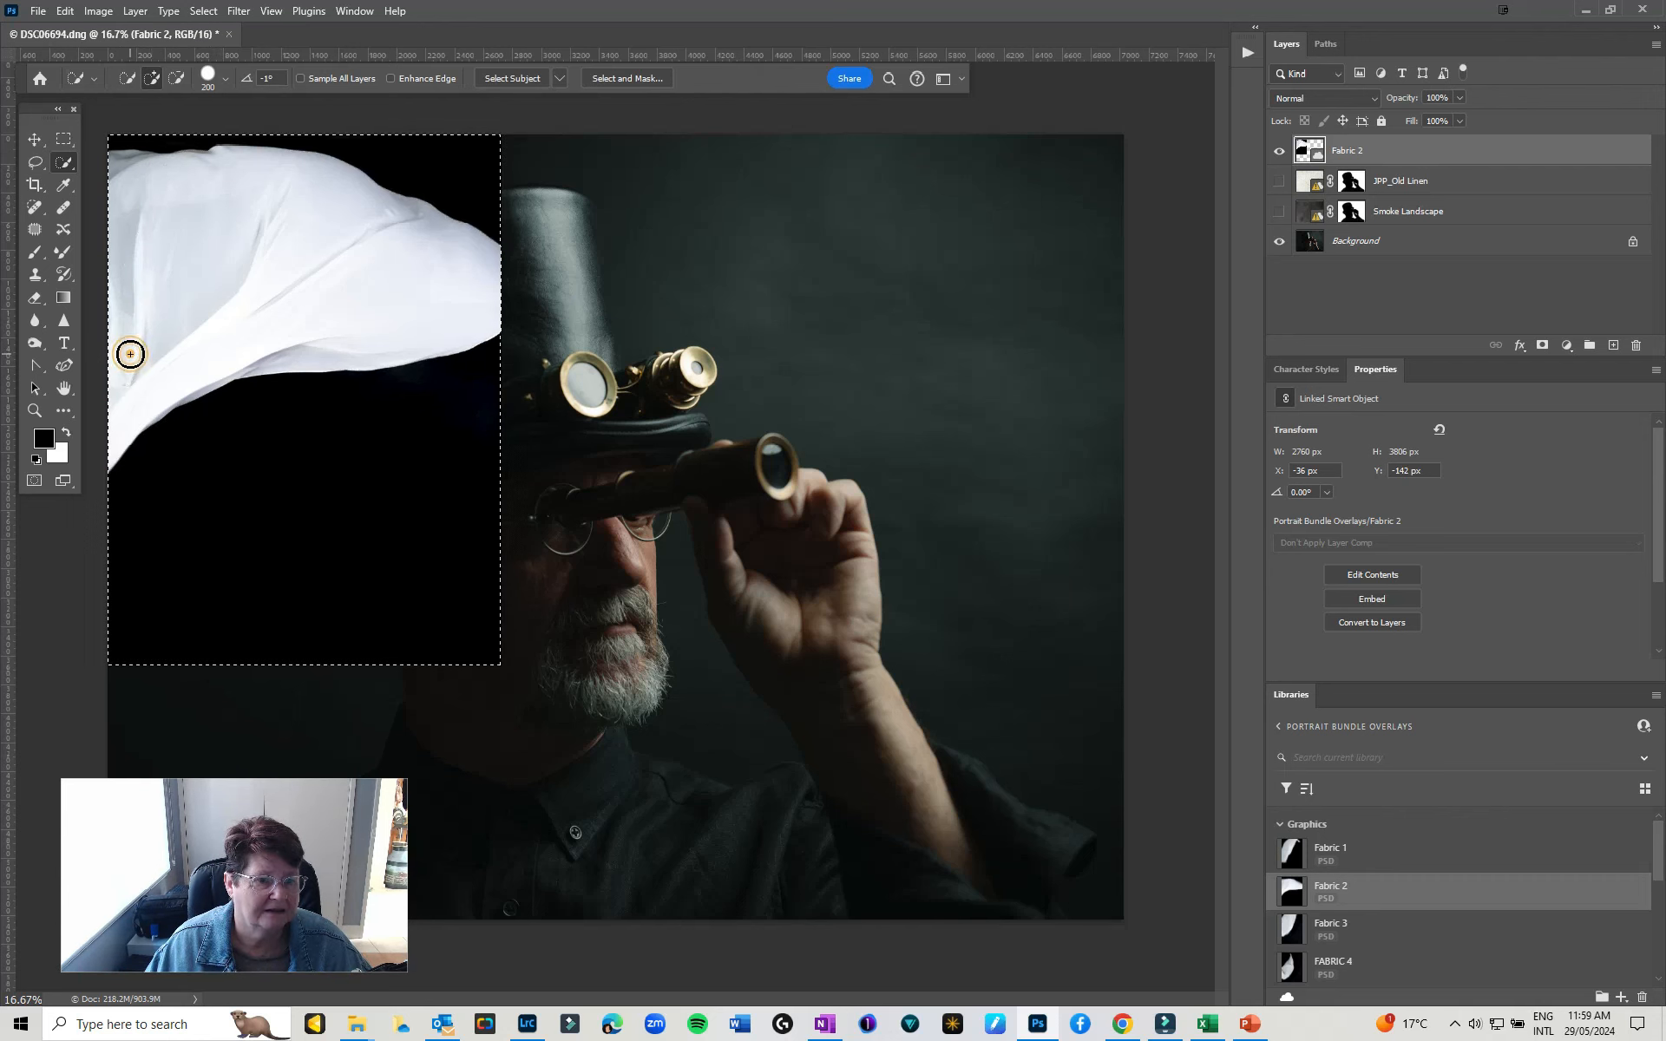
key(ctrl+z)
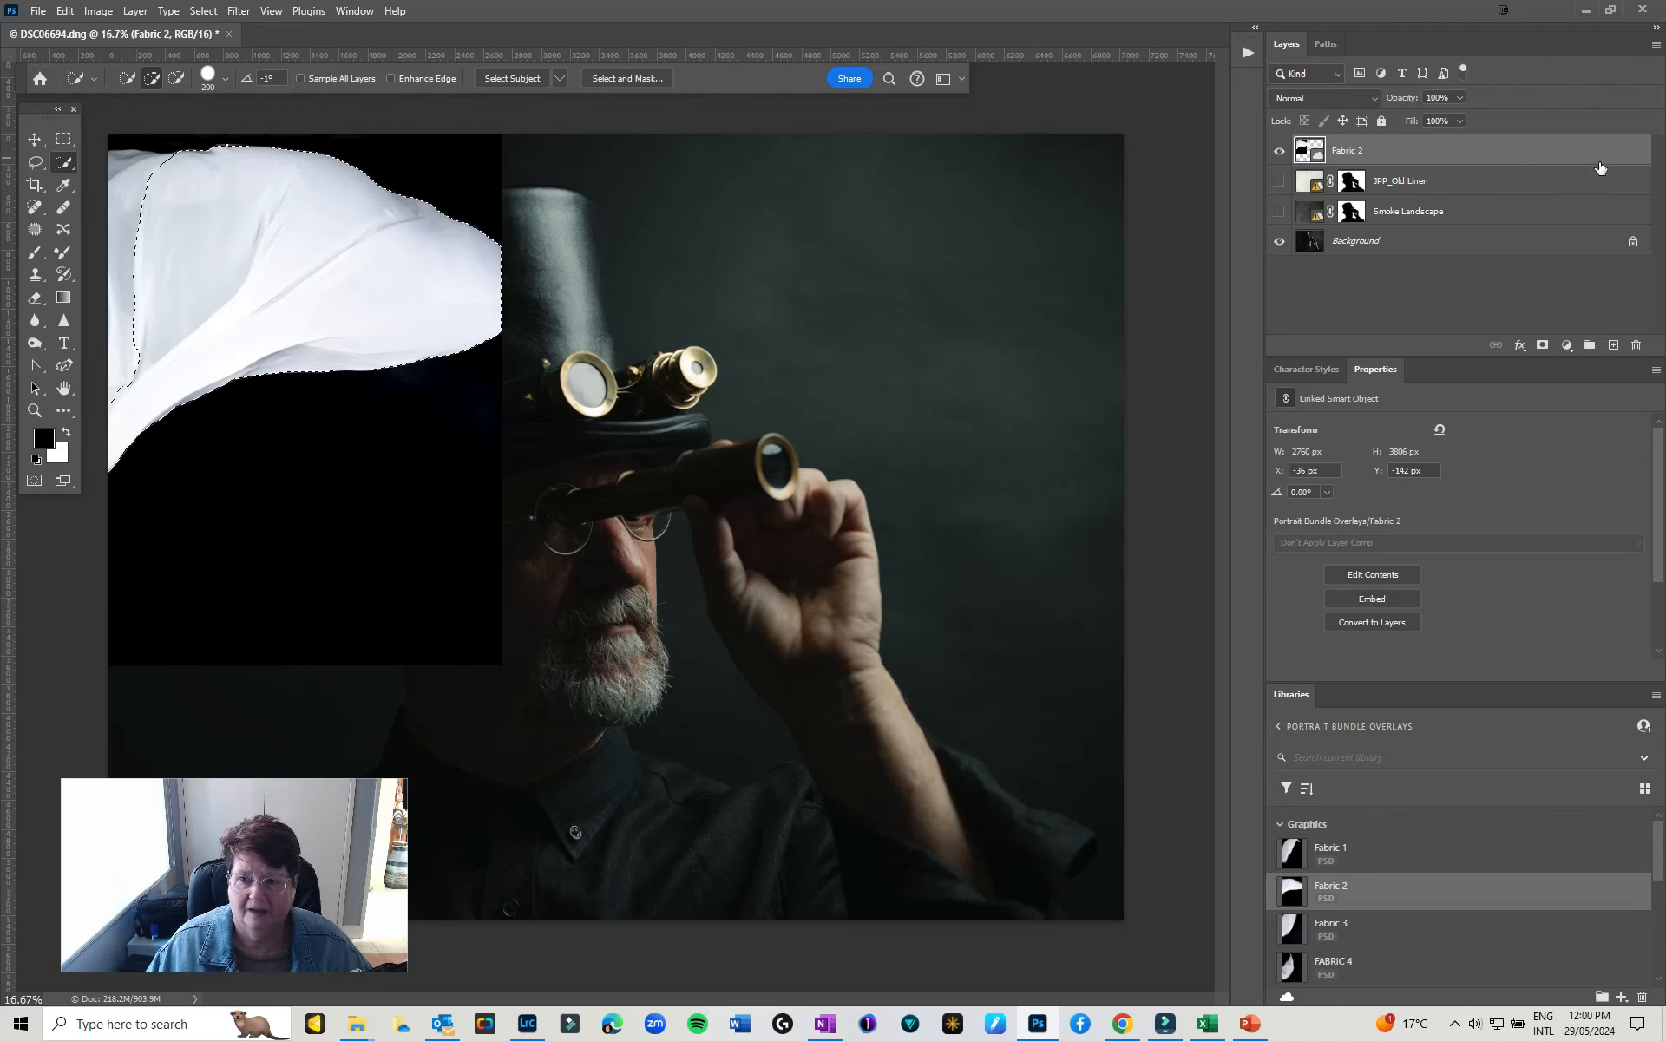
Mask Fabric 2 to the fabric selection and add a Hue/Saturation adjustment layer clipped to it
click(1542, 345)
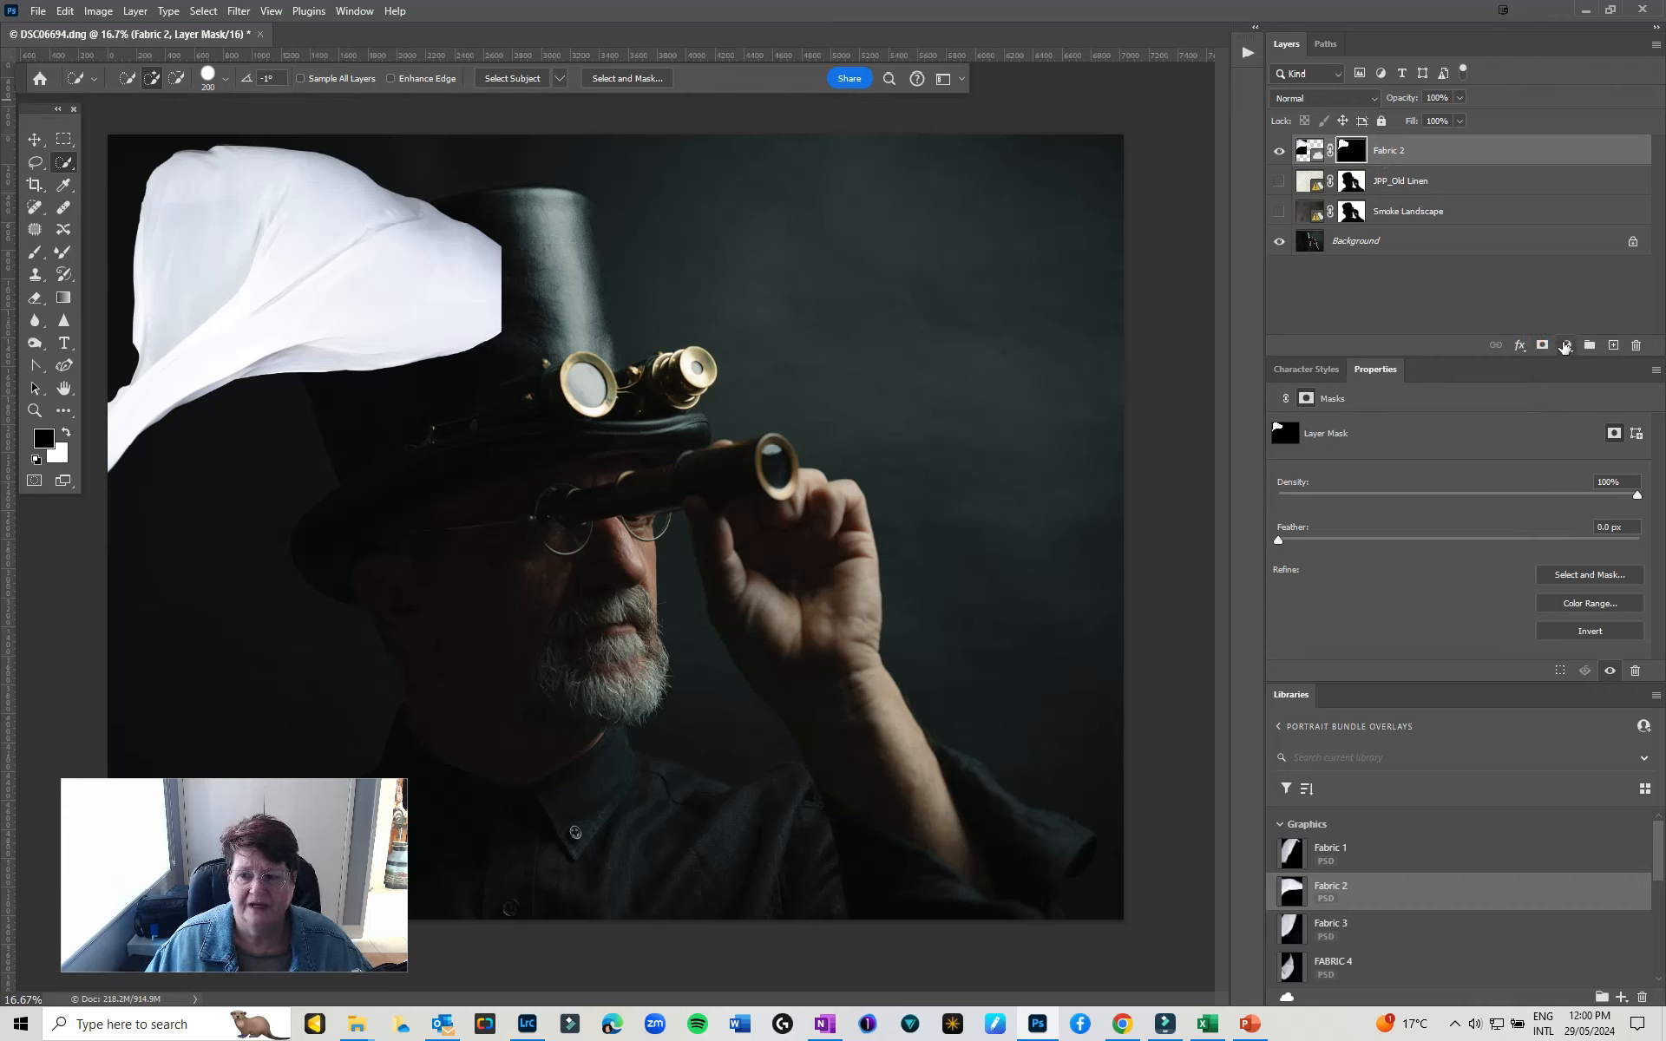
click(1564, 346)
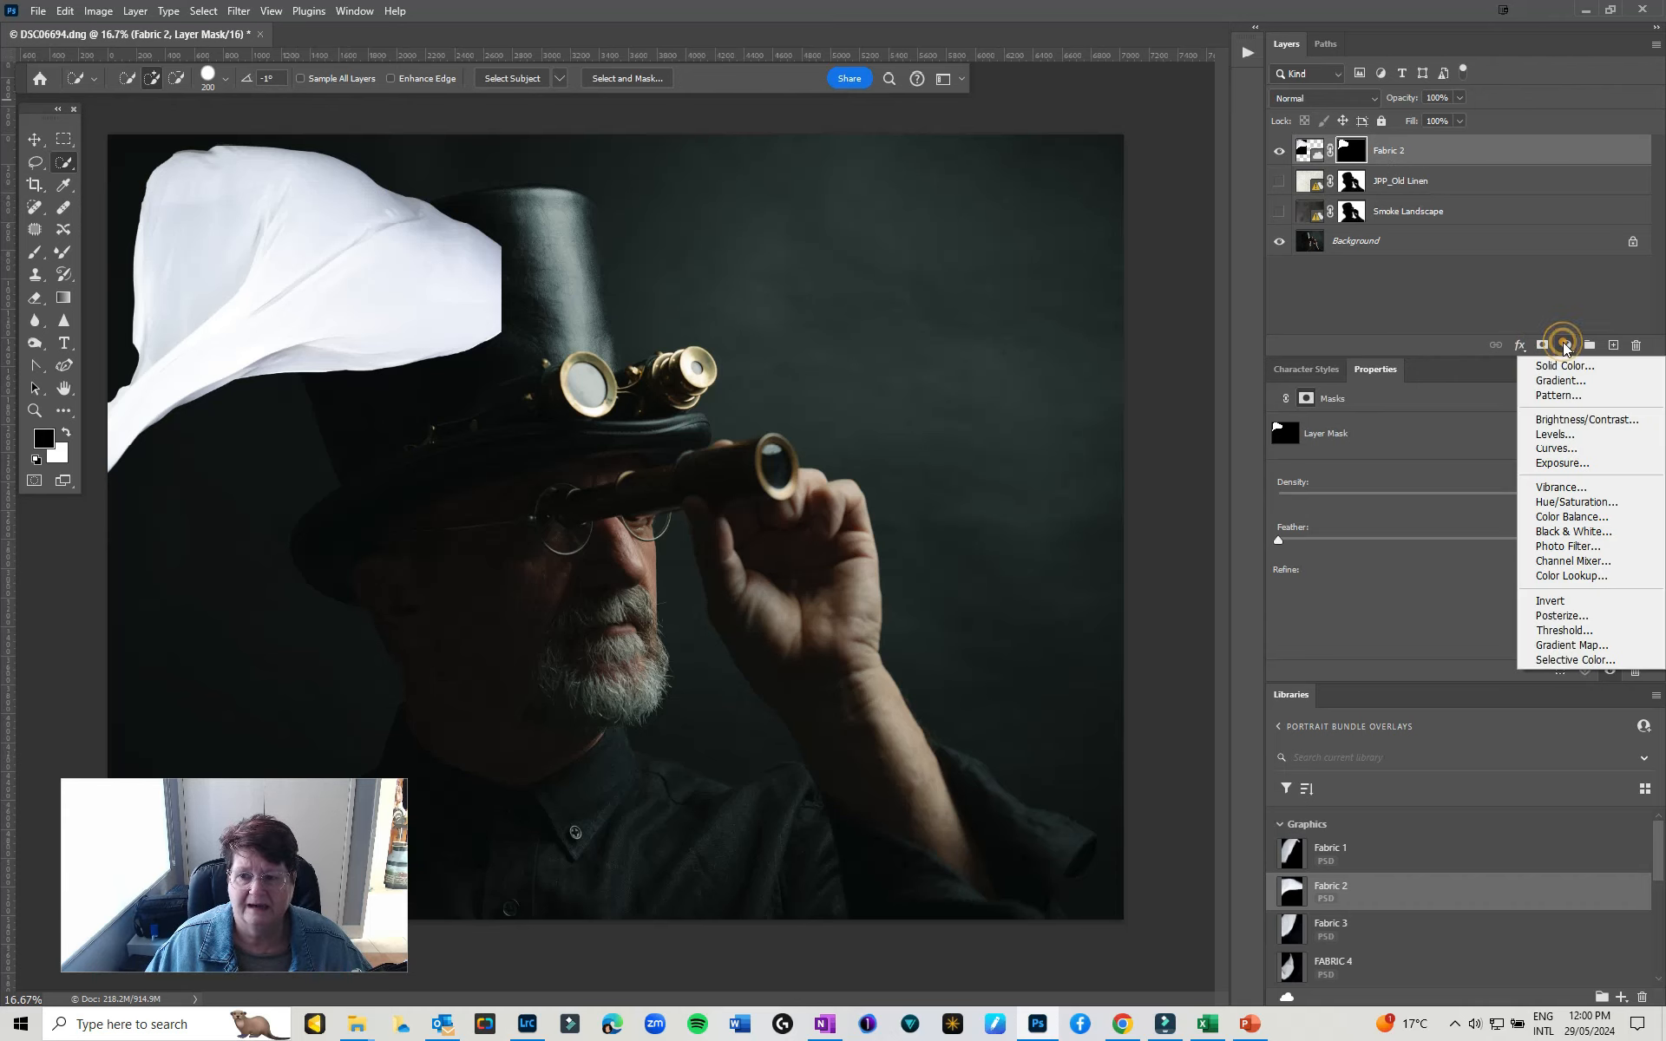
click(1568, 503)
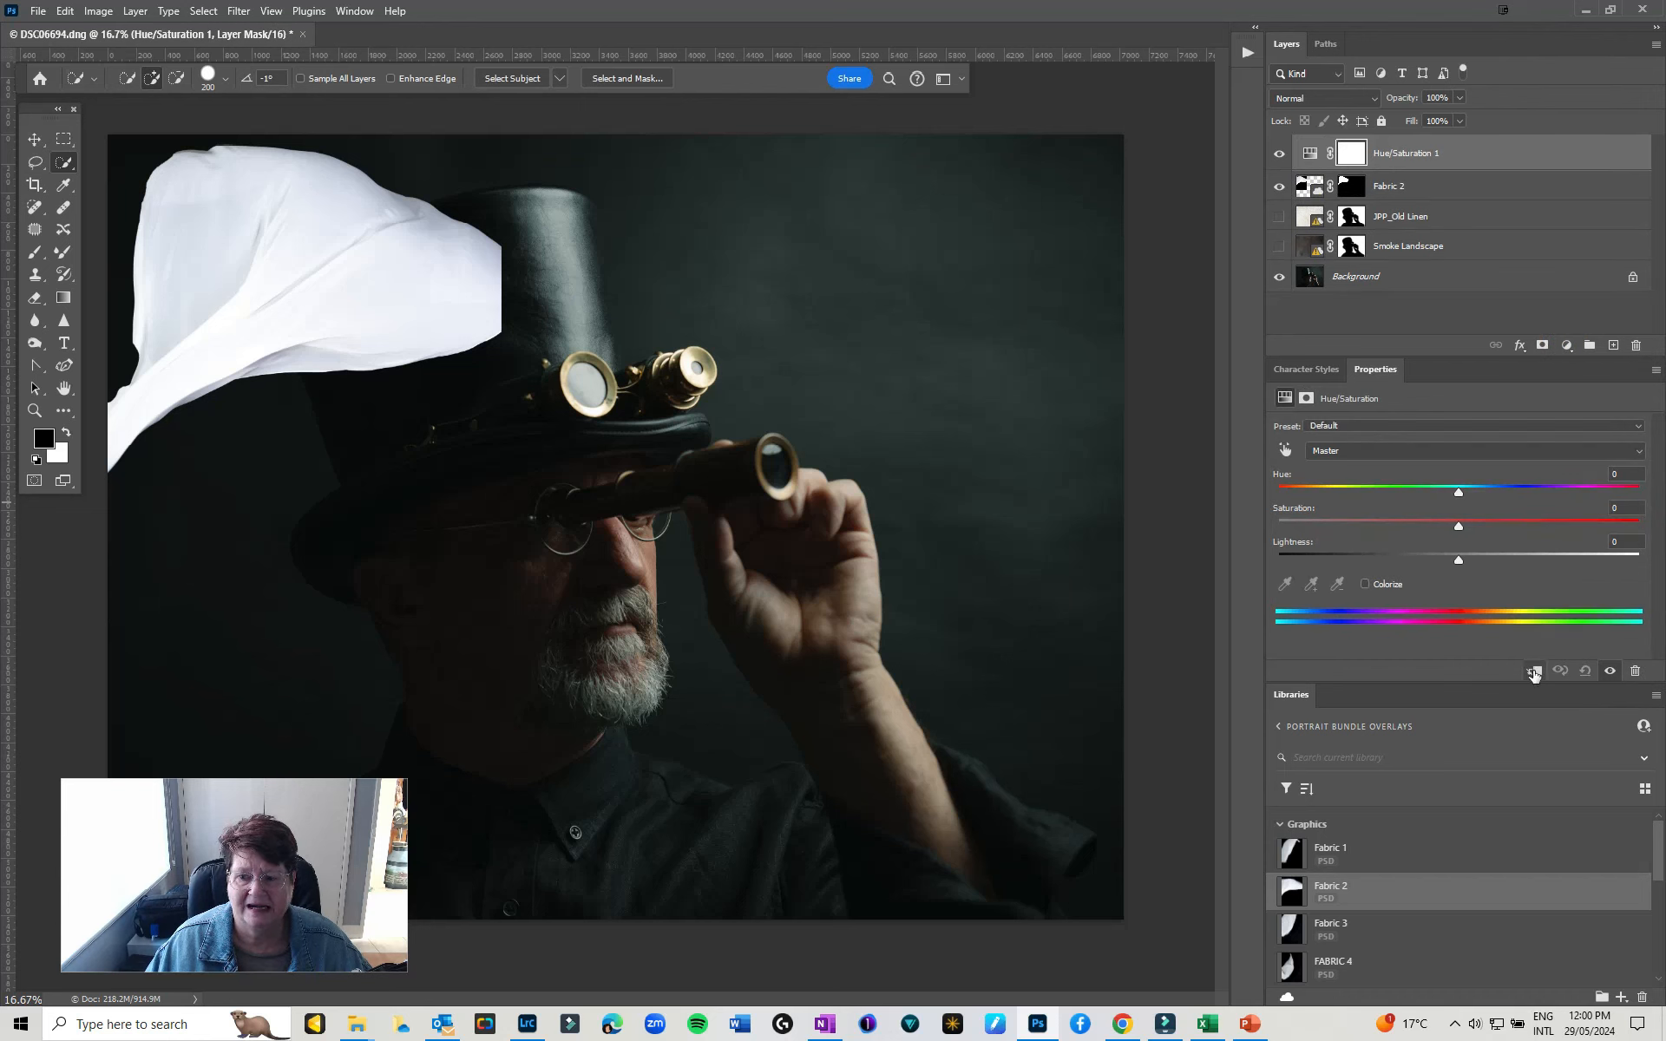
click(1533, 673)
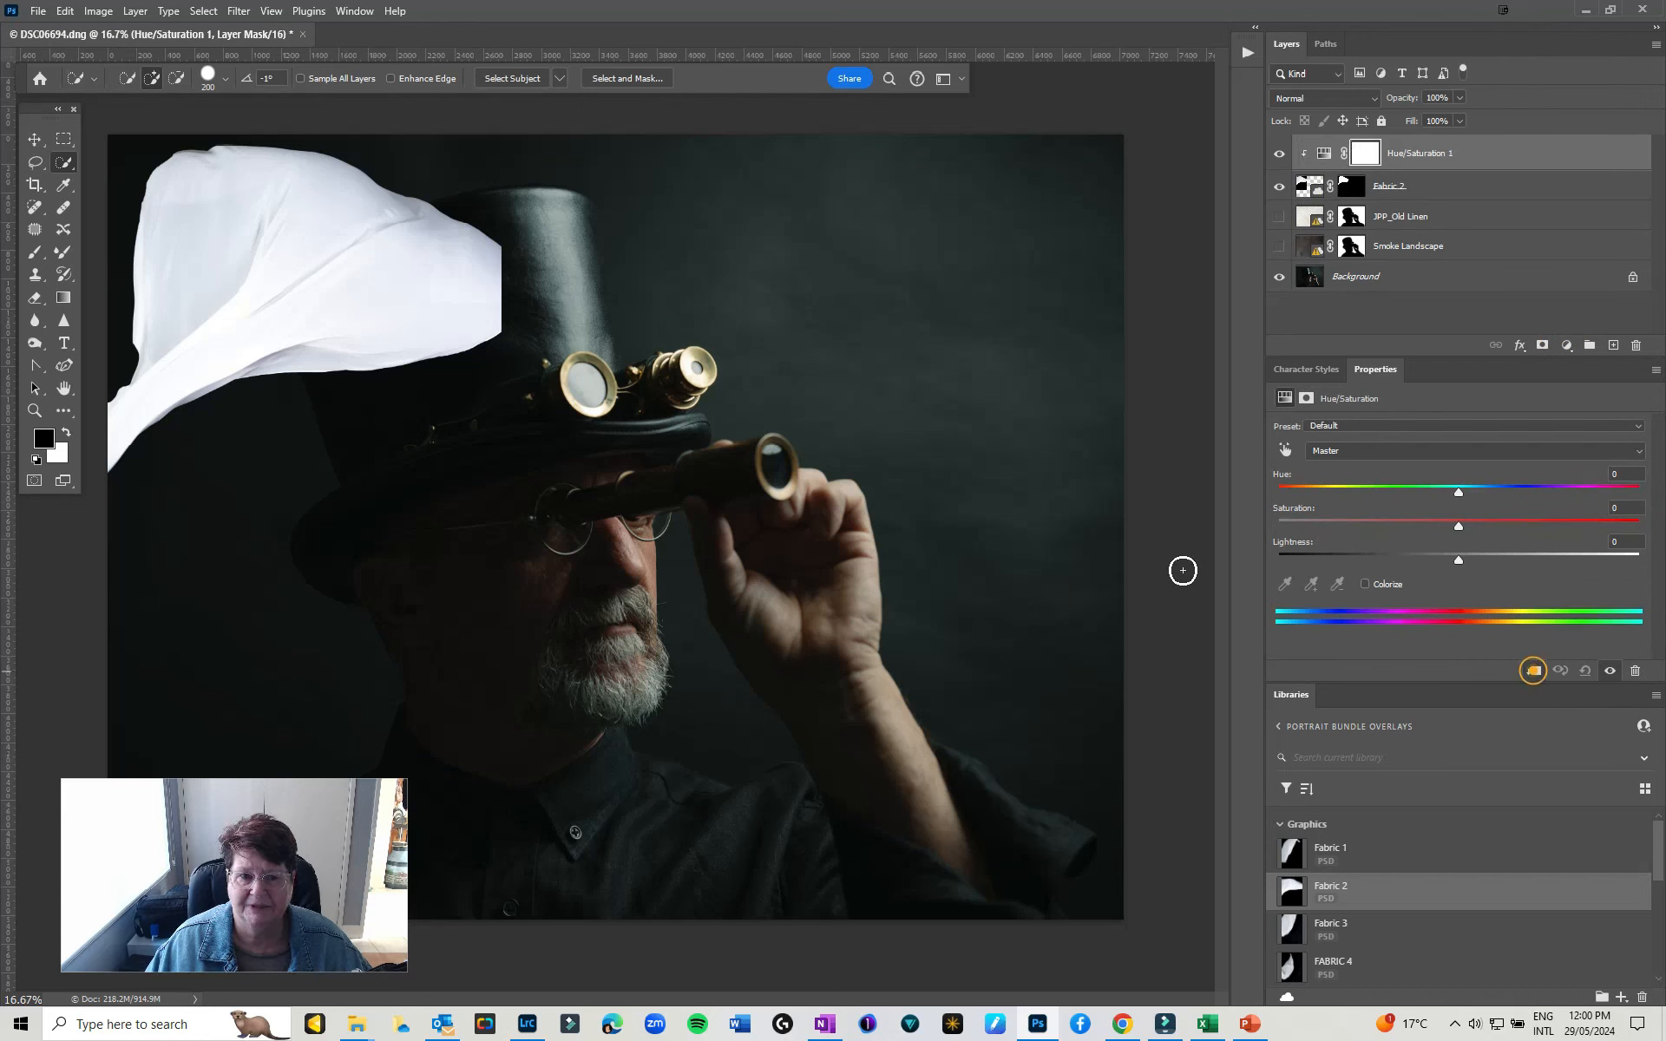
Colorize the fabric purple with hue 280, saturation 41 and lightness -57
click(1367, 583)
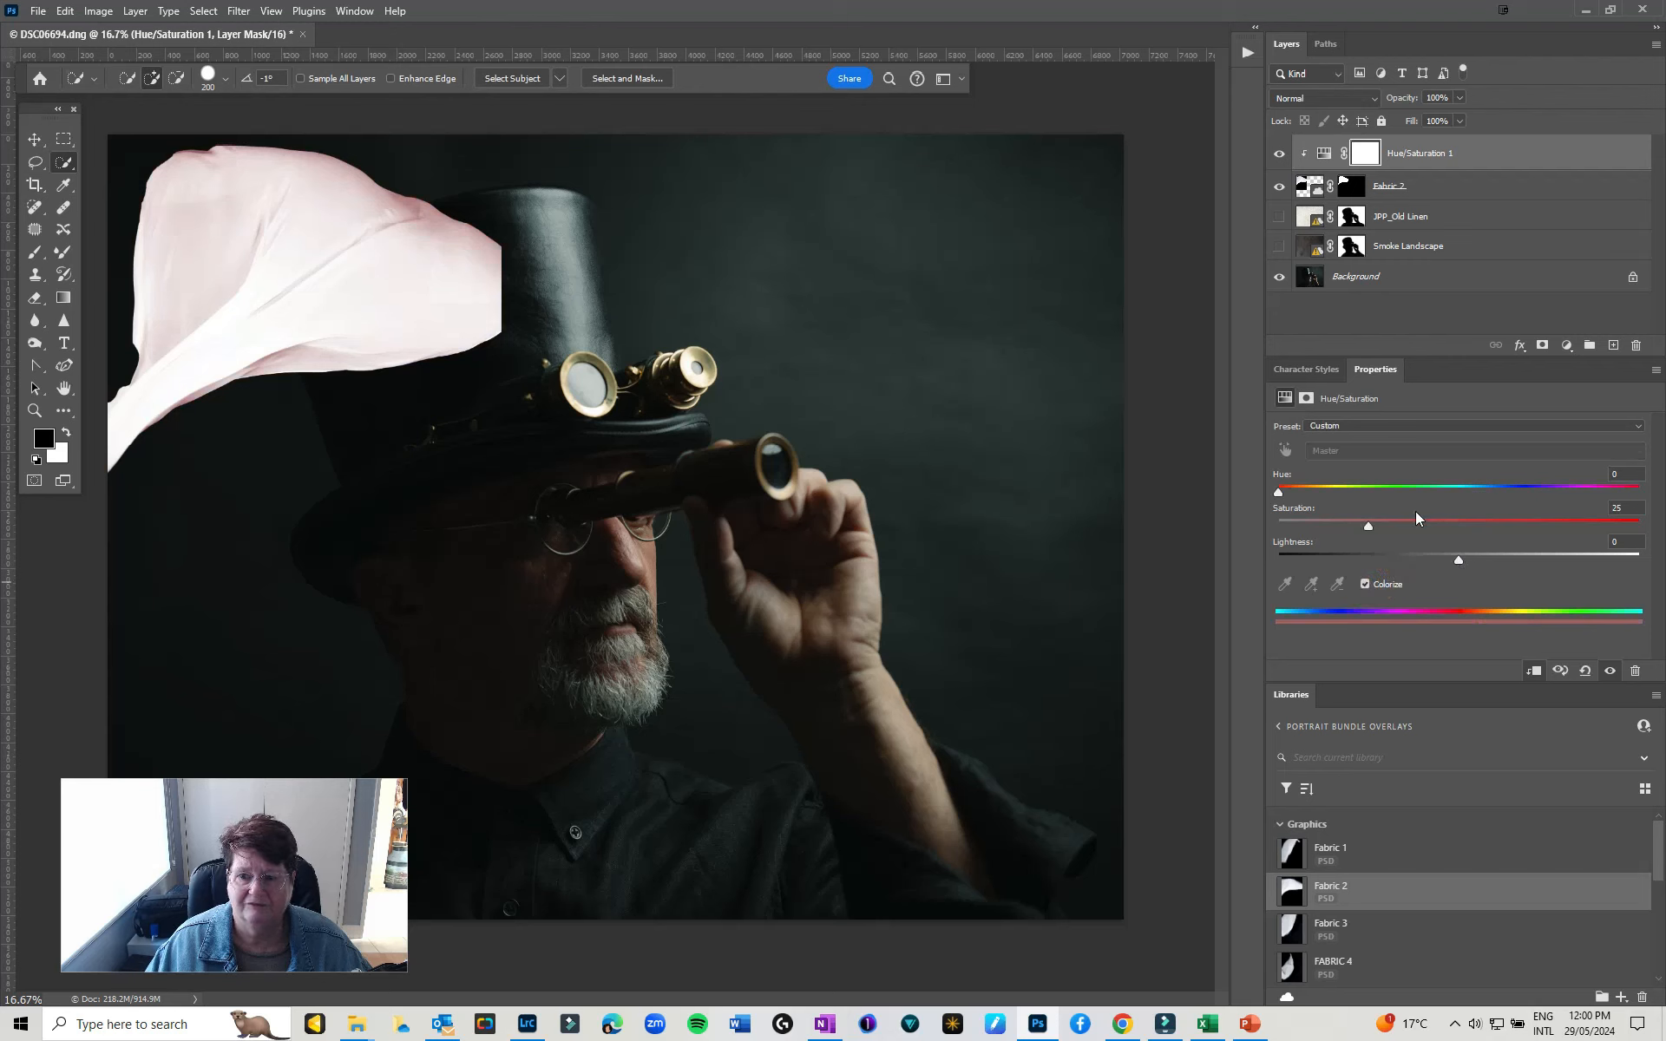
drag(1370, 526, 1546, 527)
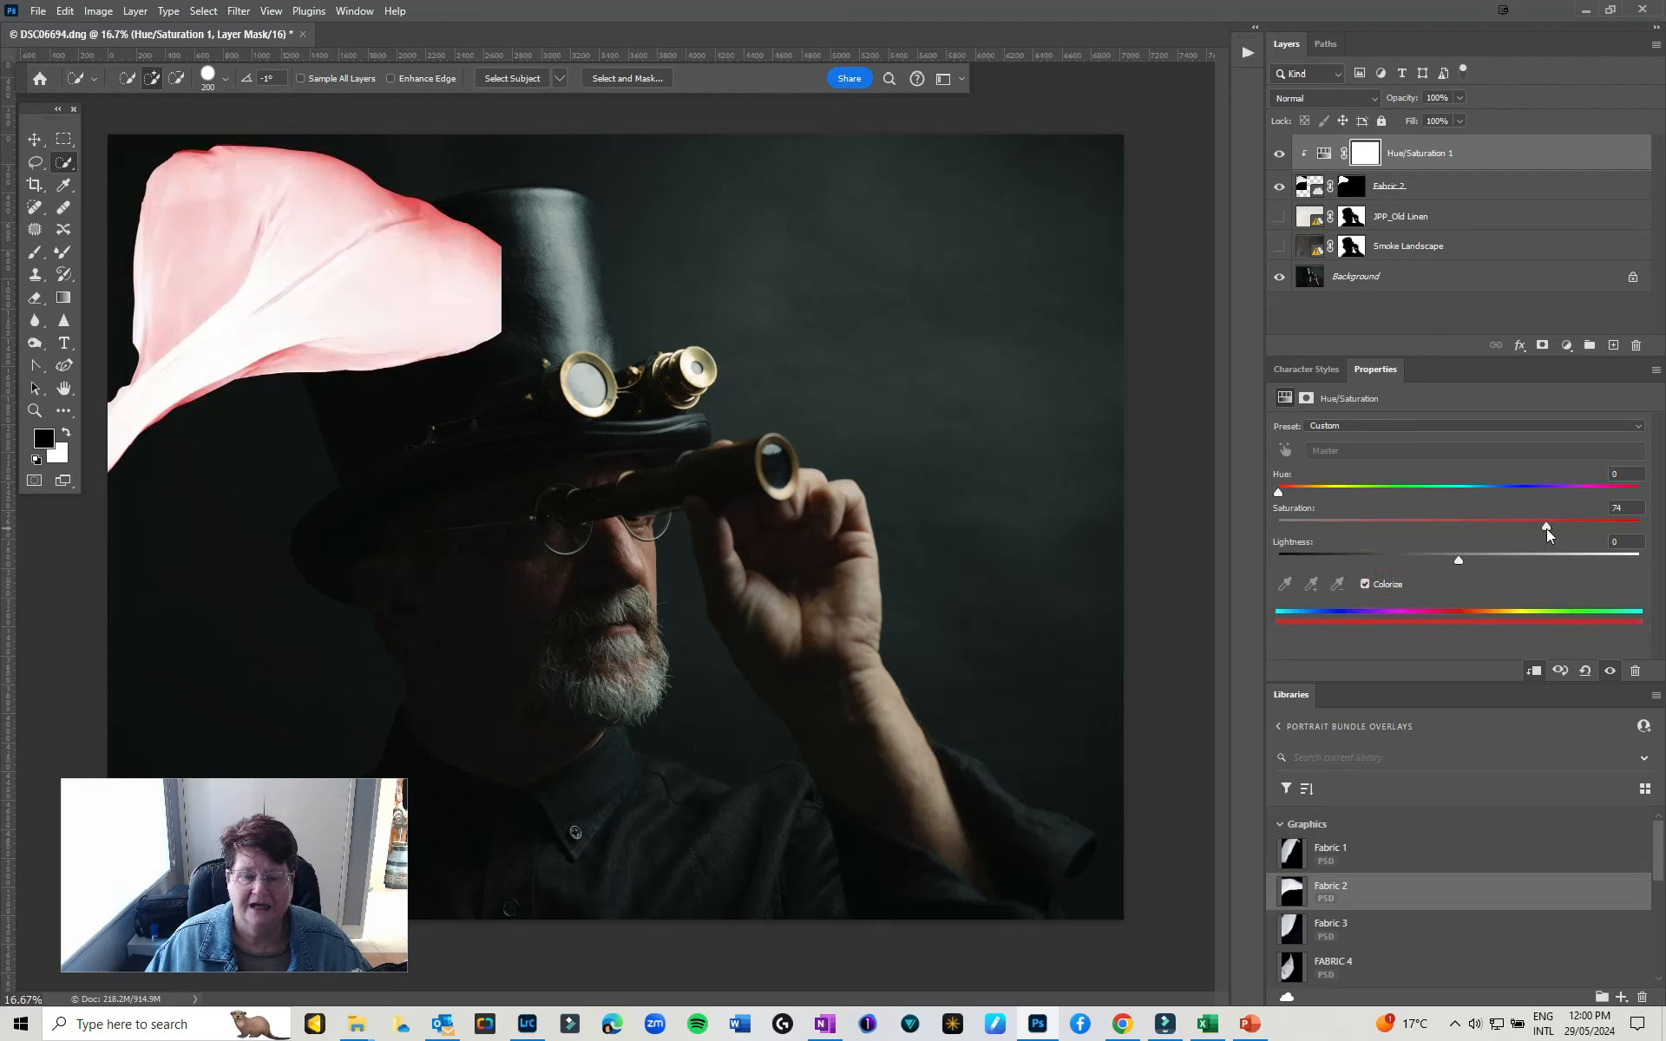
drag(1281, 493, 1356, 554)
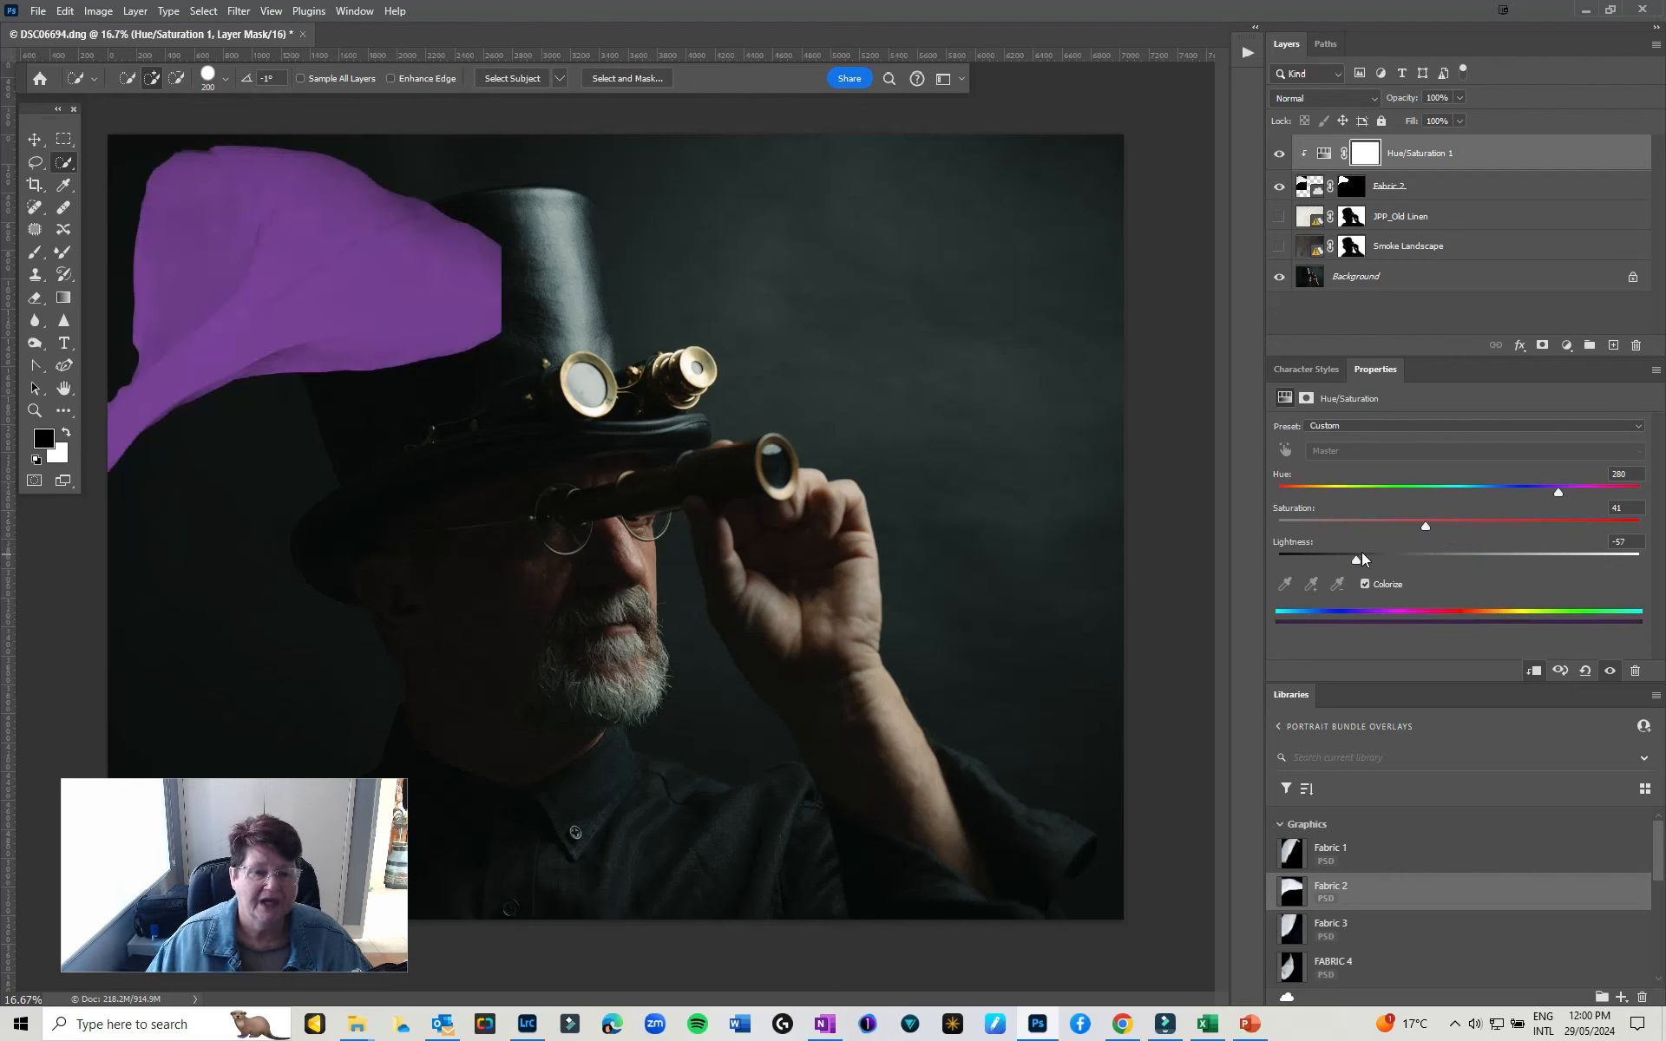